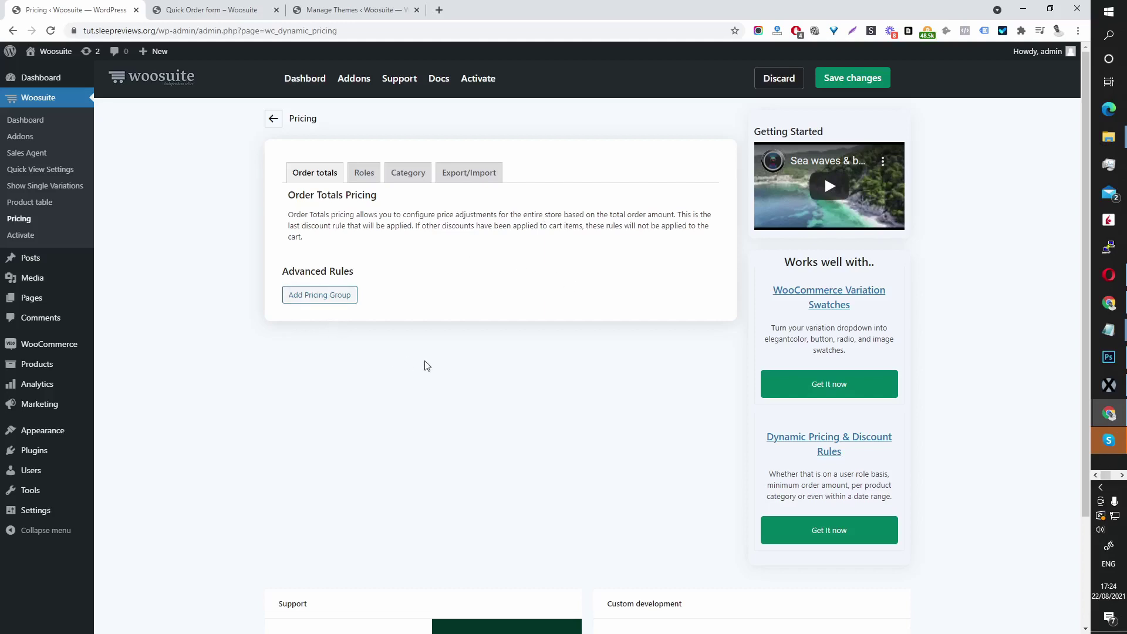
- Add a new pricing group to the advanced rules for order totals pricing
scroll(427, 365, "down", 1)
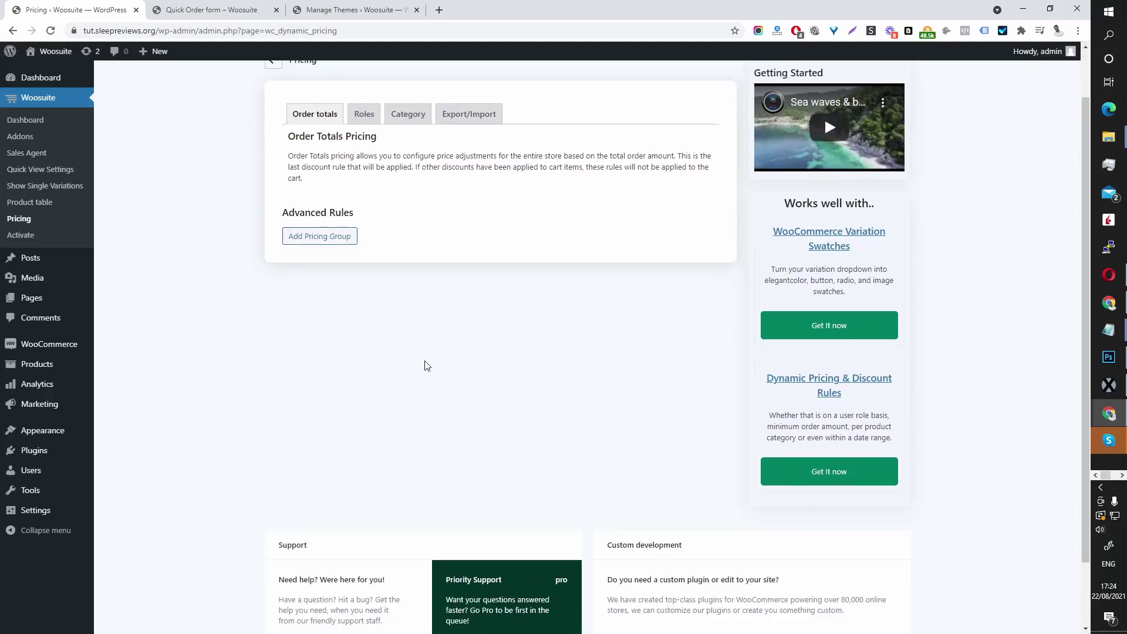
scroll(427, 366, "up", 1)
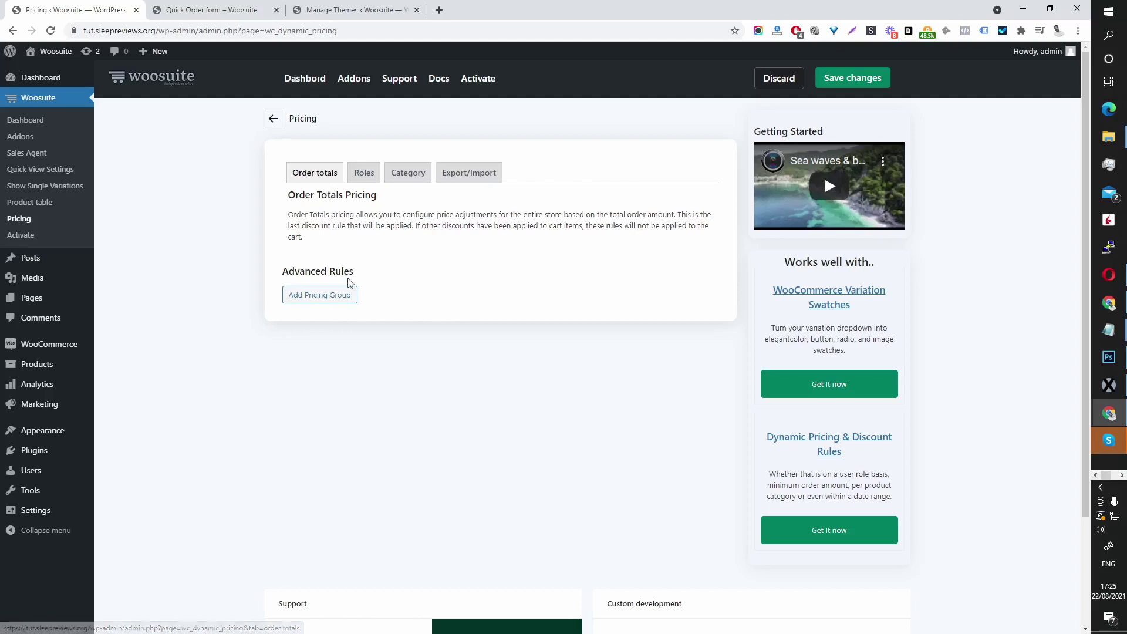
left_click(308, 301)
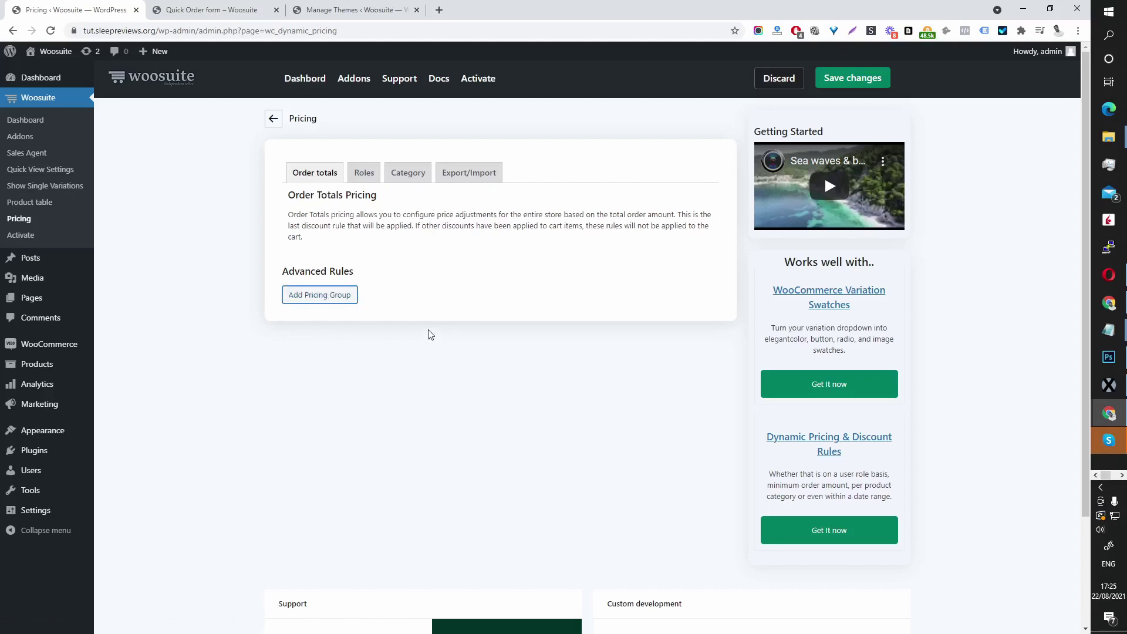
scroll(431, 327, "down", 2)
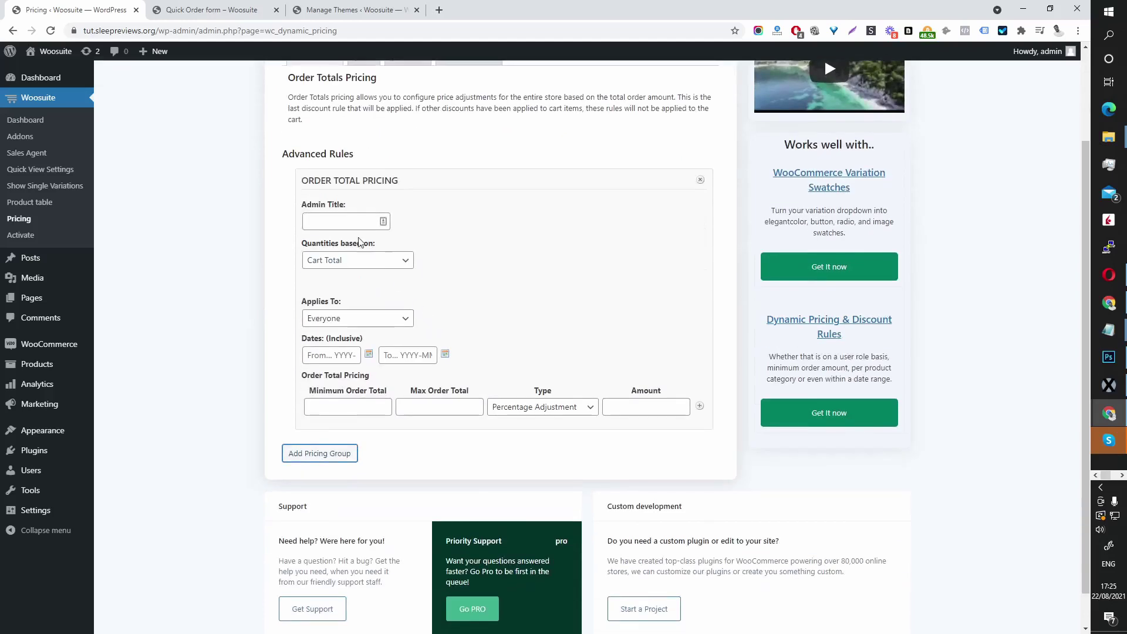
left_click(353, 217)
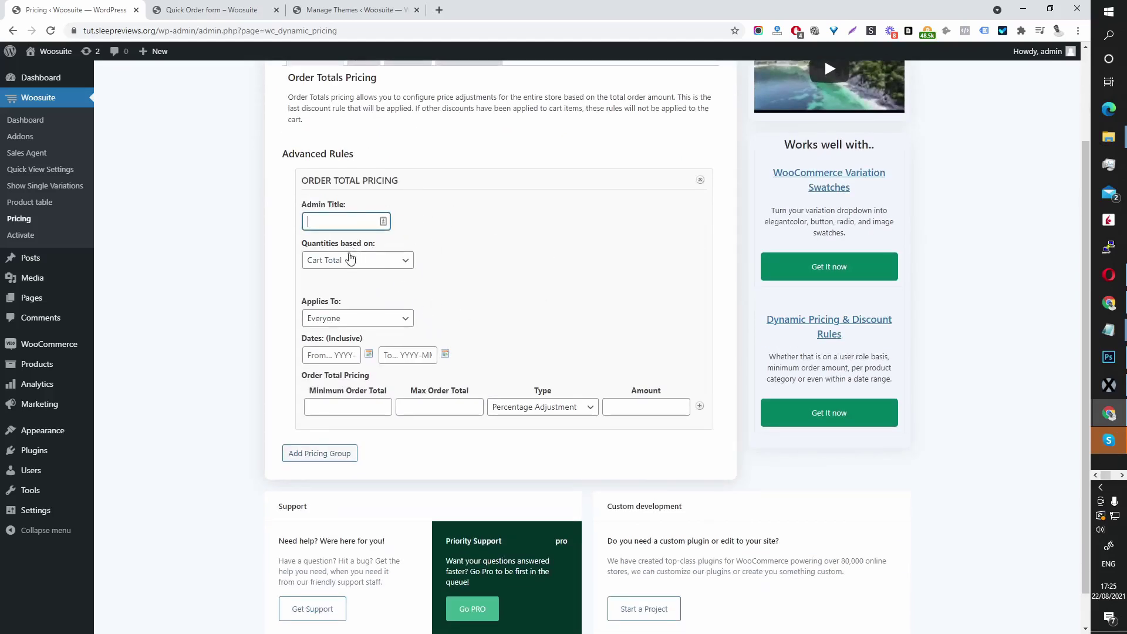
- Try basing the rule's quantities on Category Total and return the setting to Cart Total
left_click(339, 263)
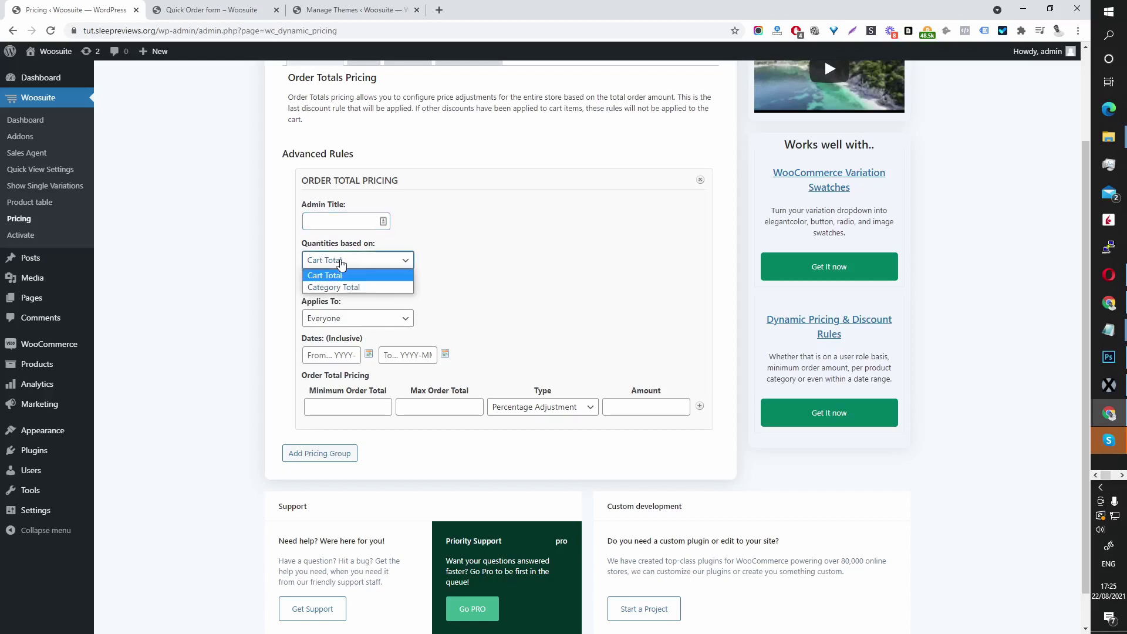
left_click(319, 280)
left_click(362, 265)
left_click(357, 287)
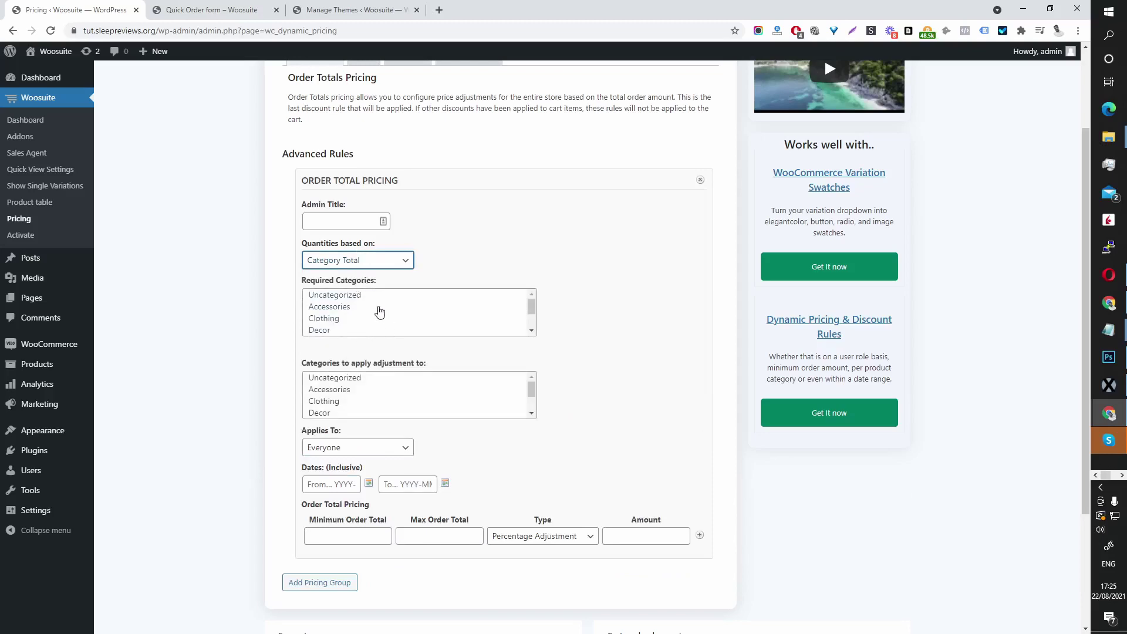
left_click(360, 260)
left_click(358, 279)
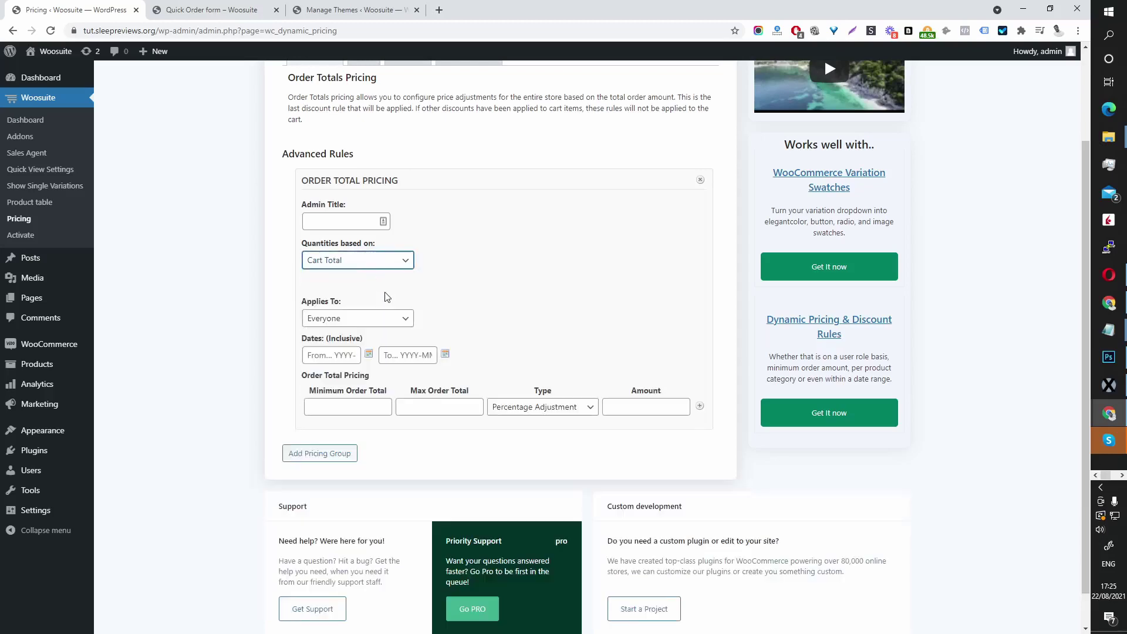
- Try applying the pricing rule to Specific Roles and return the setting to Everyone
scroll(383, 297, "down", 1)
left_click(350, 281)
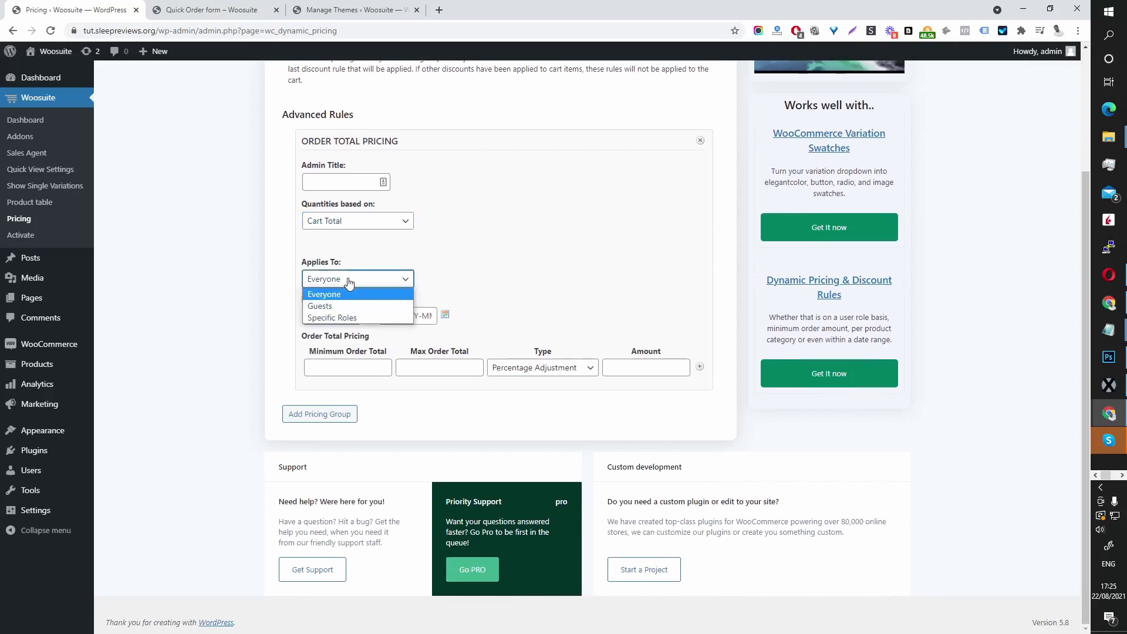
left_click(347, 317)
left_click(367, 281)
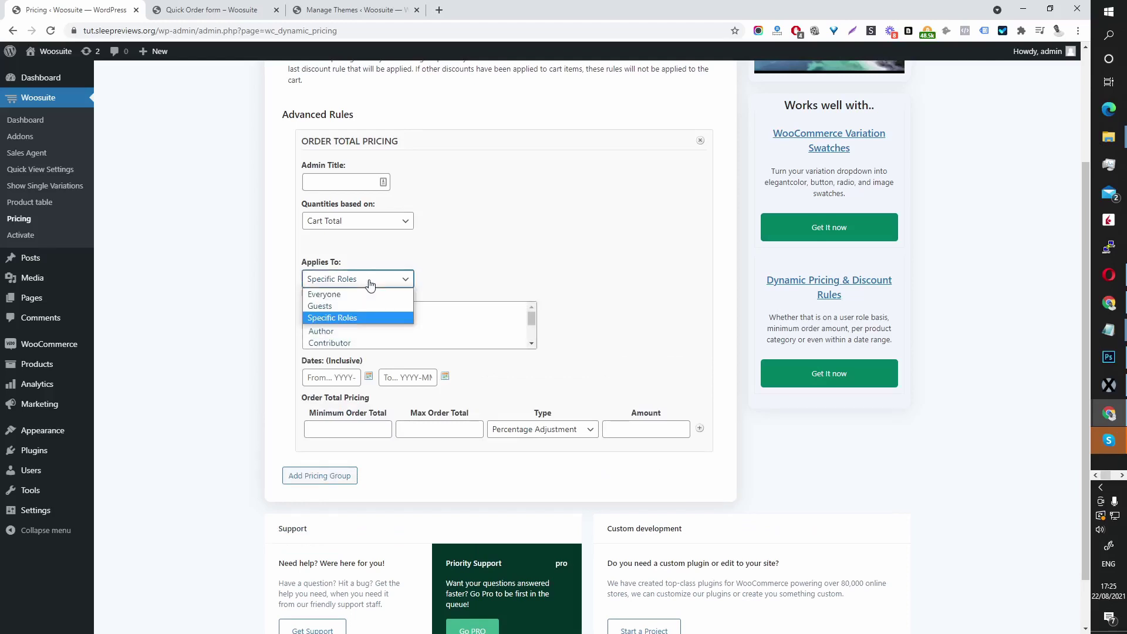
left_click(365, 294)
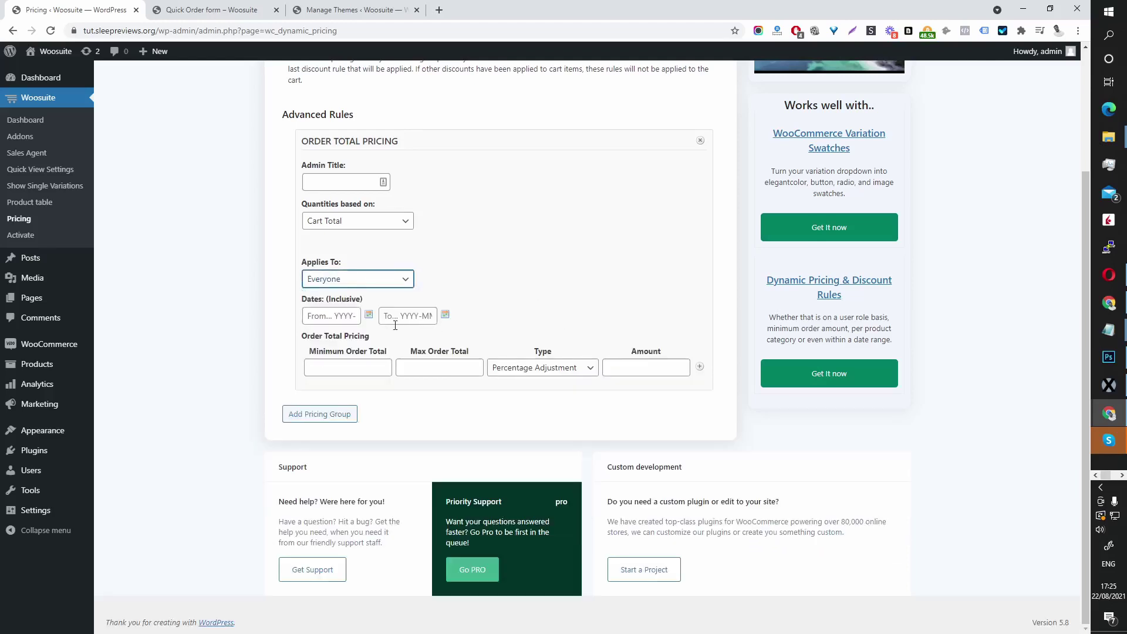
left_click(322, 314)
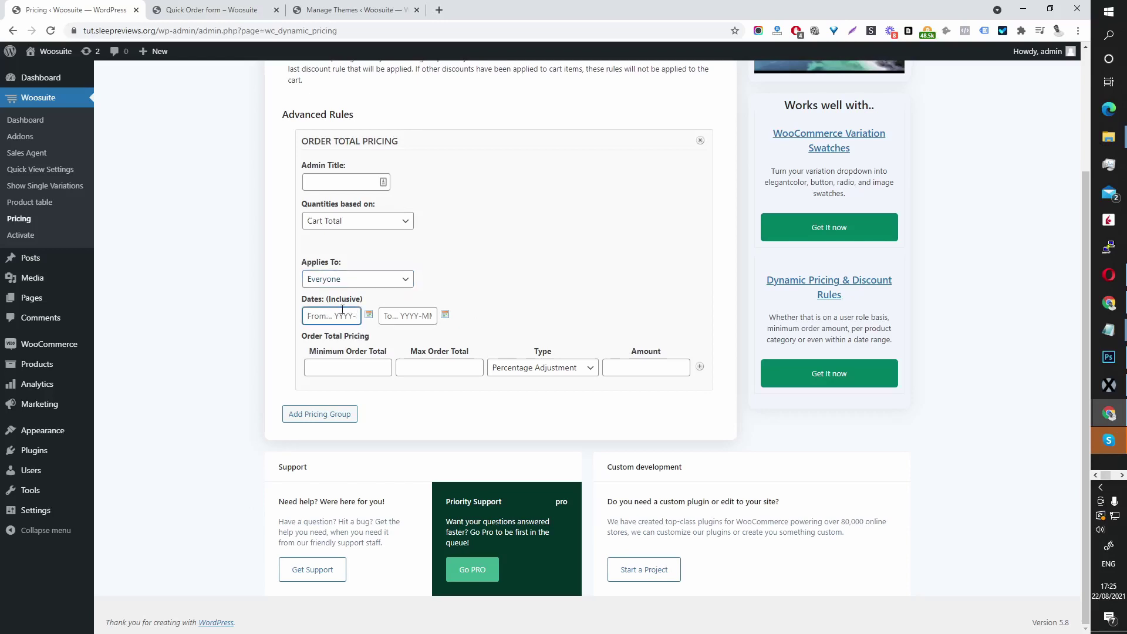
left_click(409, 315)
- Set the first pricing row to a minimum order total of 150 with a Percentage Adjustment of 5
left_click(343, 368)
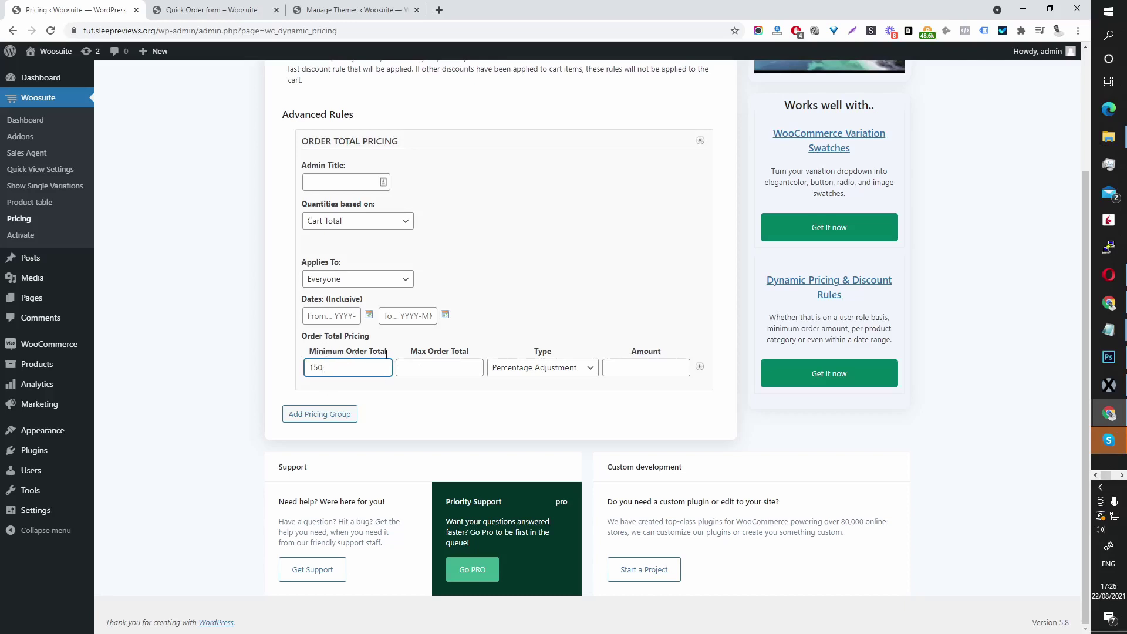
left_click(551, 374)
left_click(566, 373)
left_click(630, 370)
- Add a second pricing row with a minimum order total of 300 and a Percentage Adjustment of 8
left_click(700, 367)
left_click(353, 400)
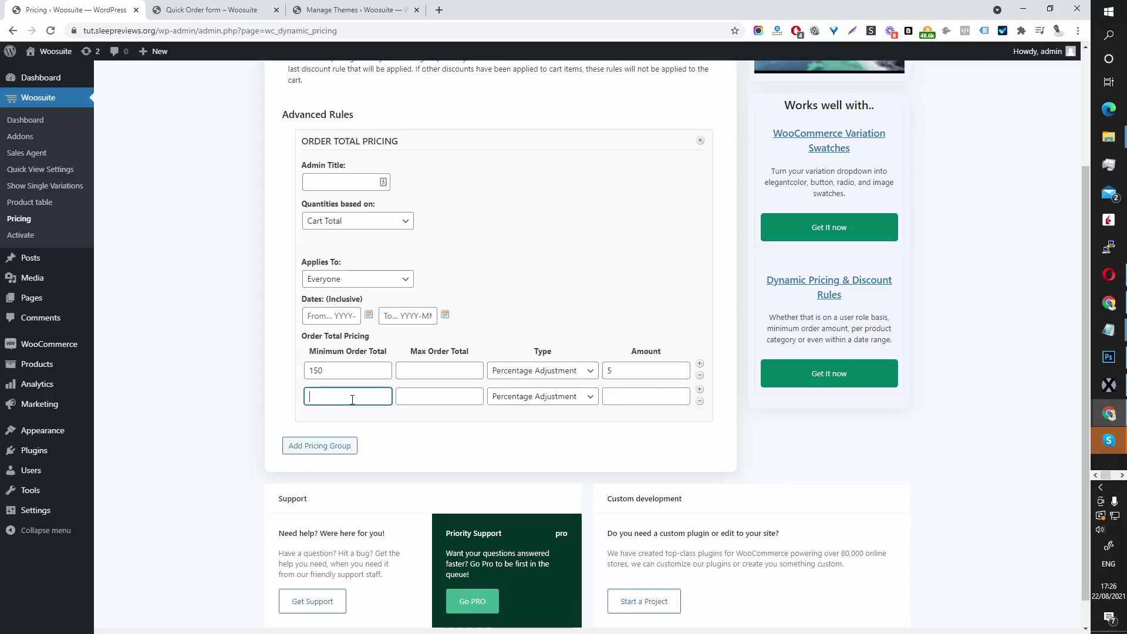
type("3")
left_click(551, 400)
left_click(551, 410)
left_click(629, 397)
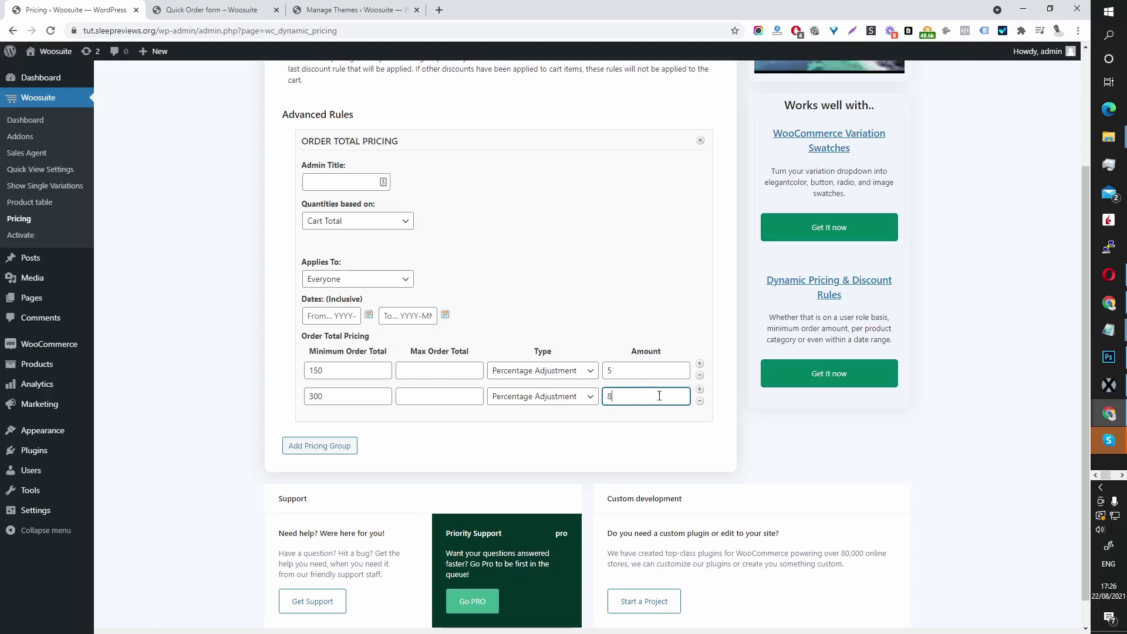
- Save the order total pricing rule with its two rows
scroll(659, 396, "up", 2)
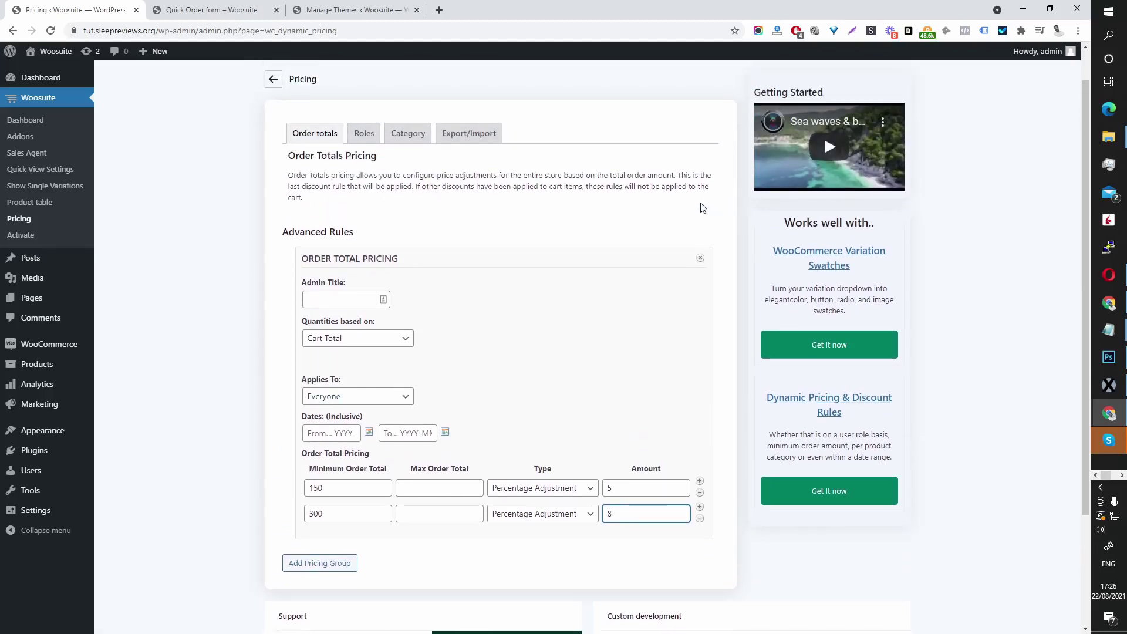
scroll(730, 209, "up", 1)
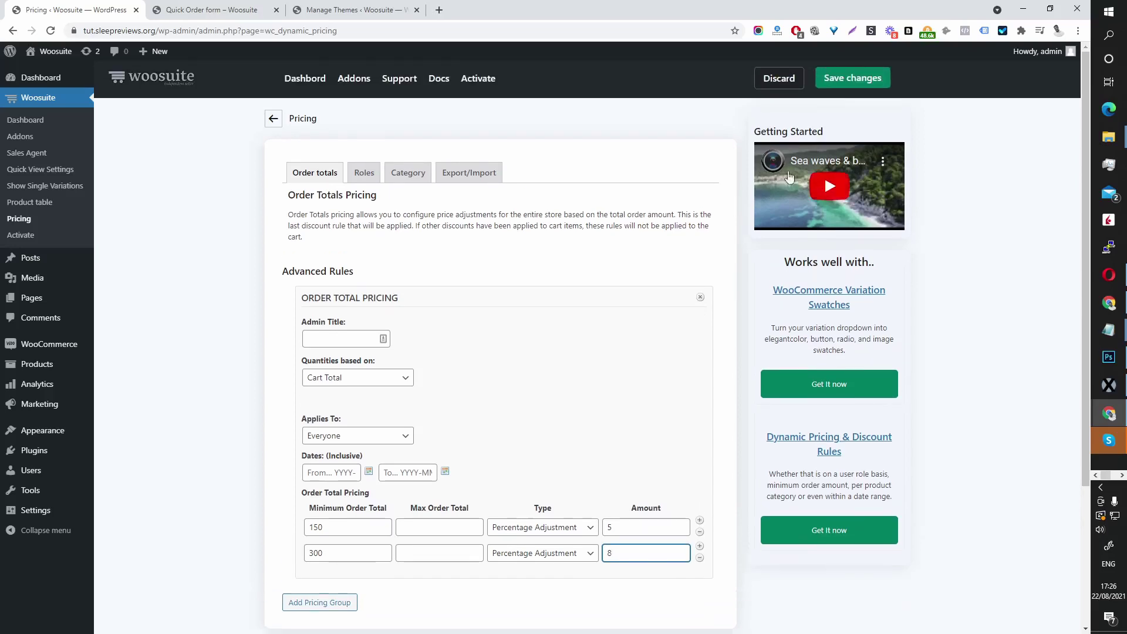
left_click(847, 82)
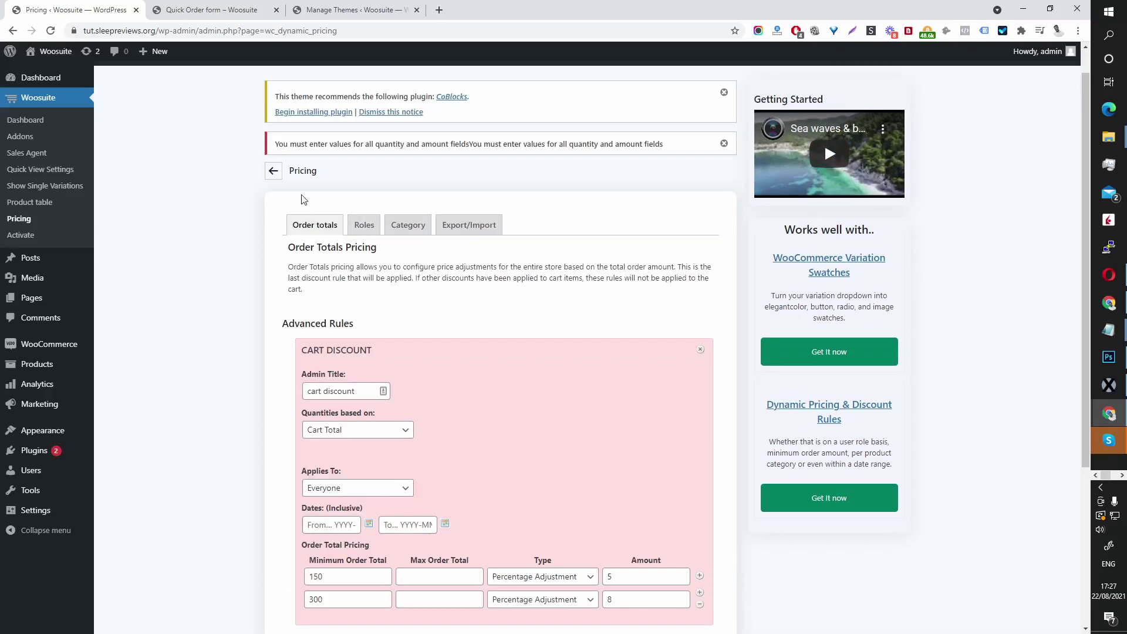
- Set the maximum order total of the first row, starting at 150, to 299
left_click_drag(278, 144, 361, 146)
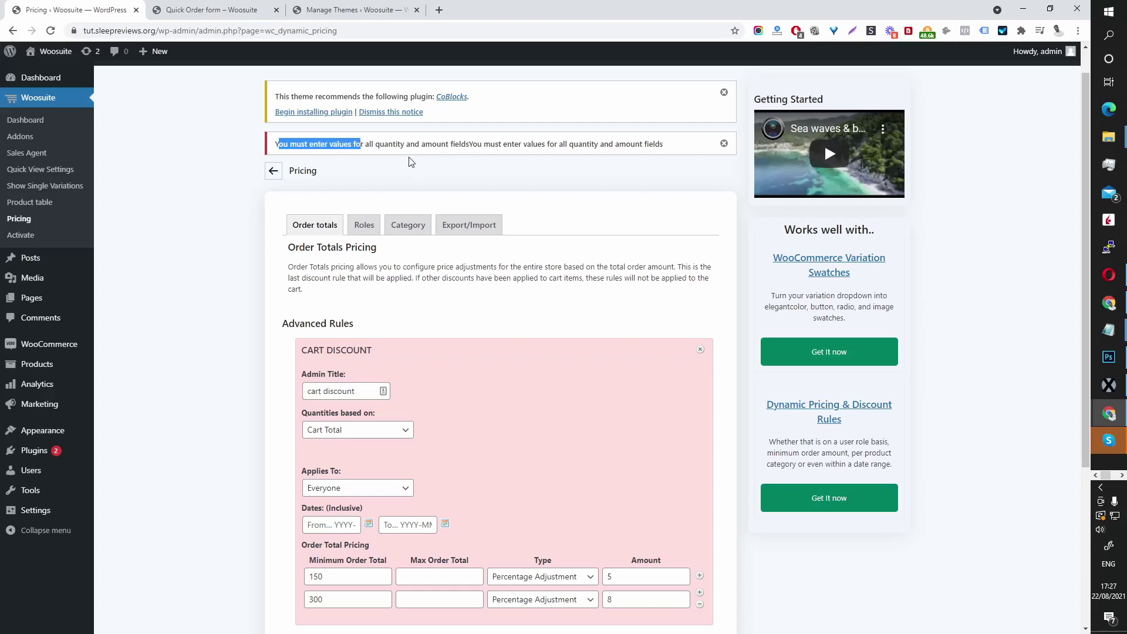
scroll(411, 162, "down", 1)
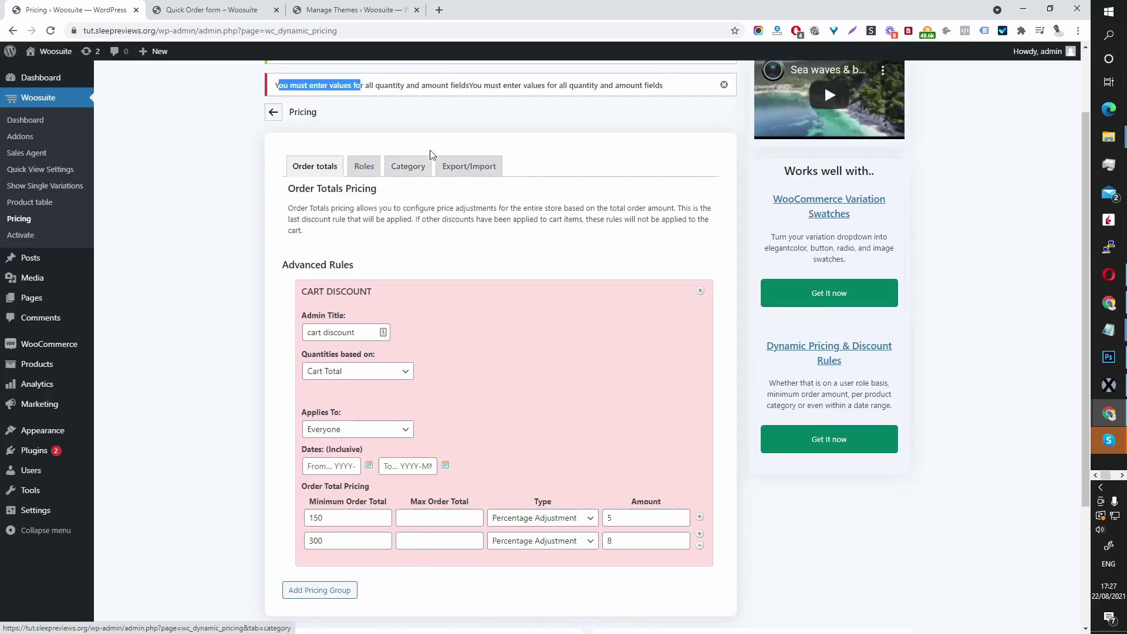
scroll(552, 116, "down", 3)
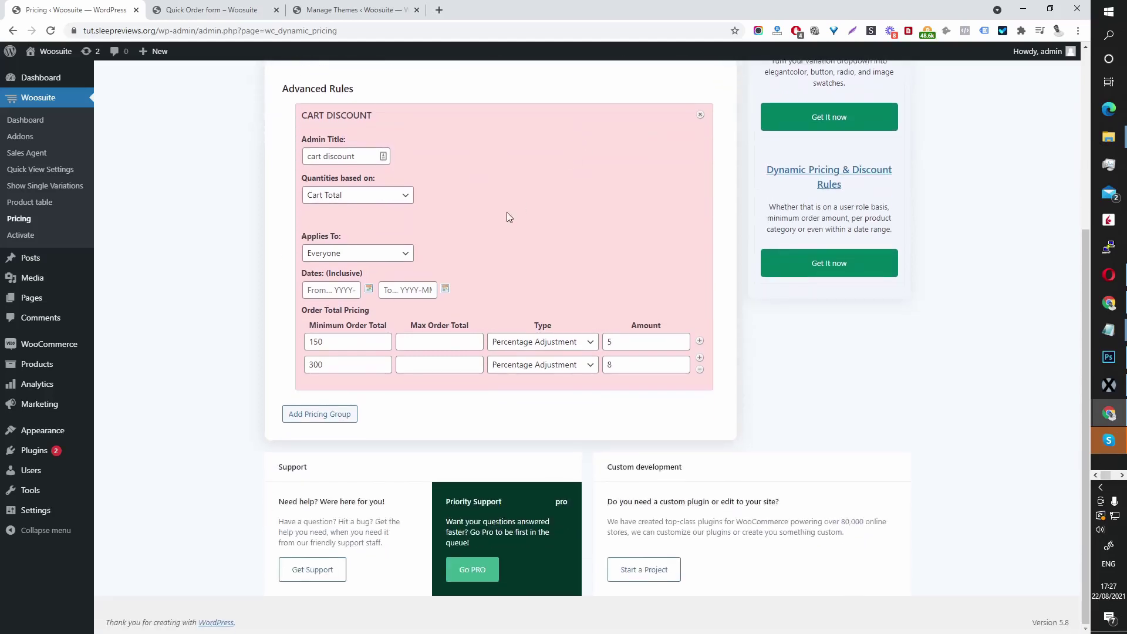
left_click(336, 341)
left_click(443, 344)
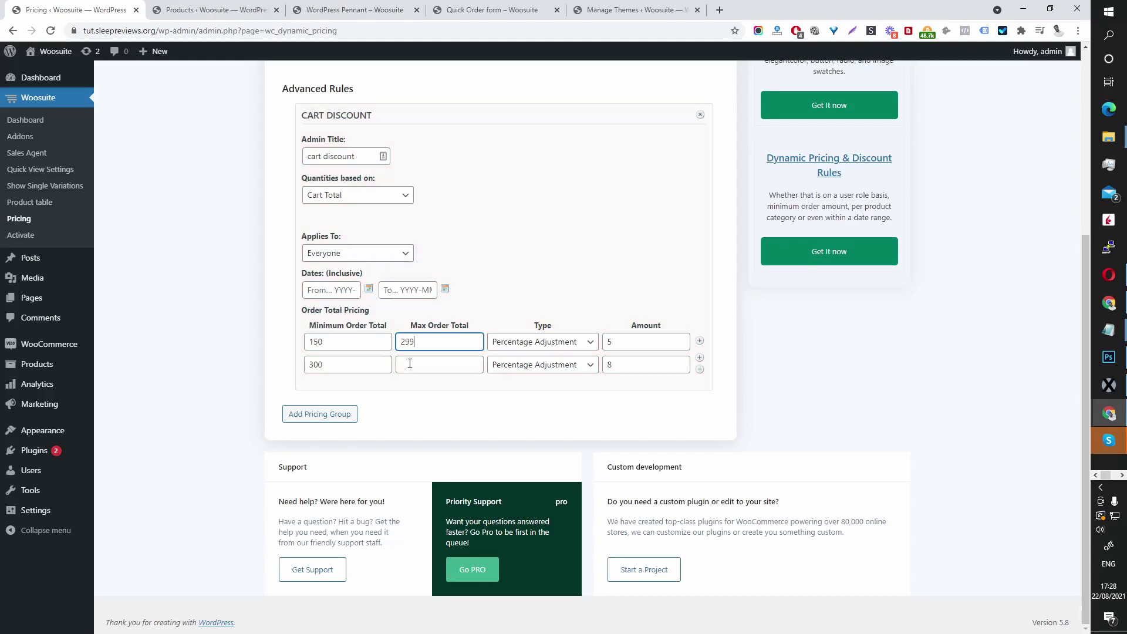
- Set the maximum order total of the second row, starting at 300, to 1000 and save the pricing changes
left_click(411, 366)
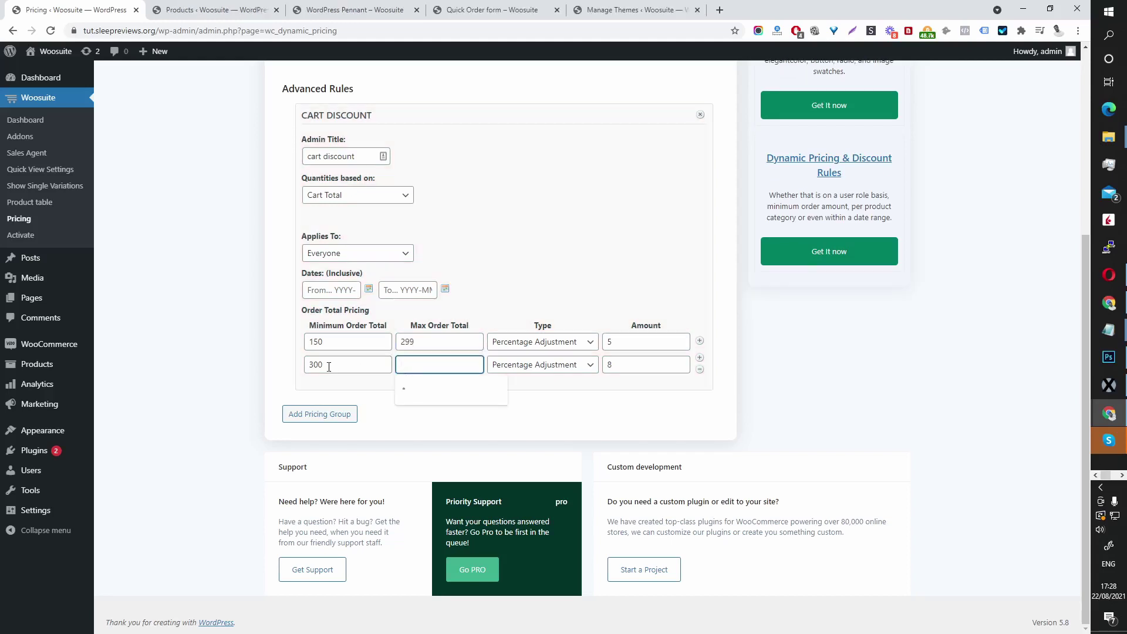
left_click(310, 368)
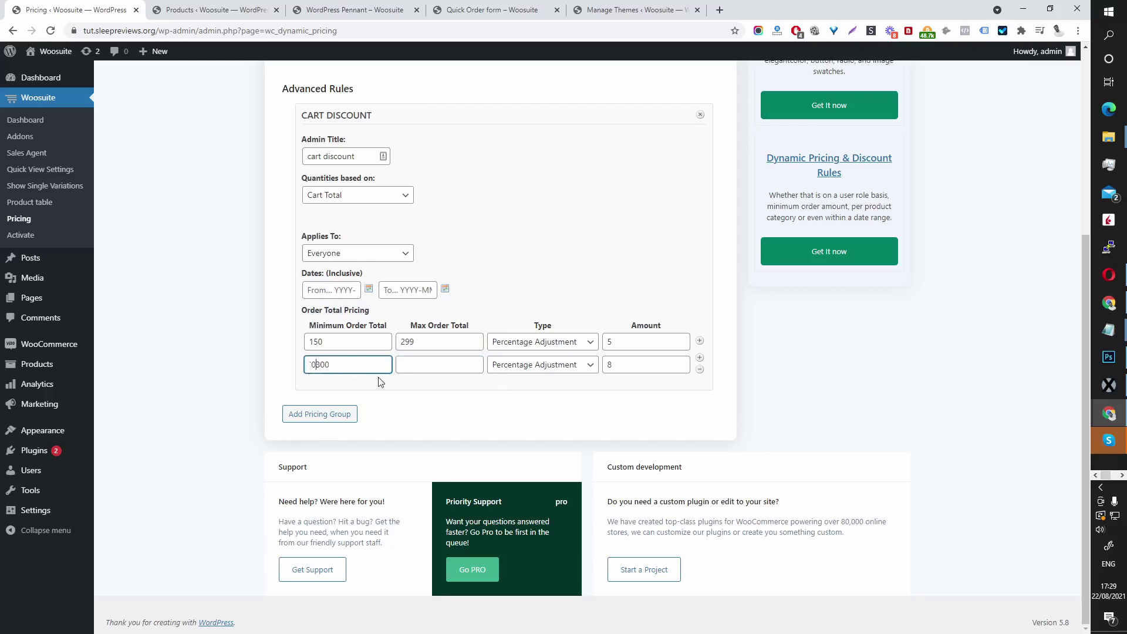
key("BackSpace")
left_click(417, 368)
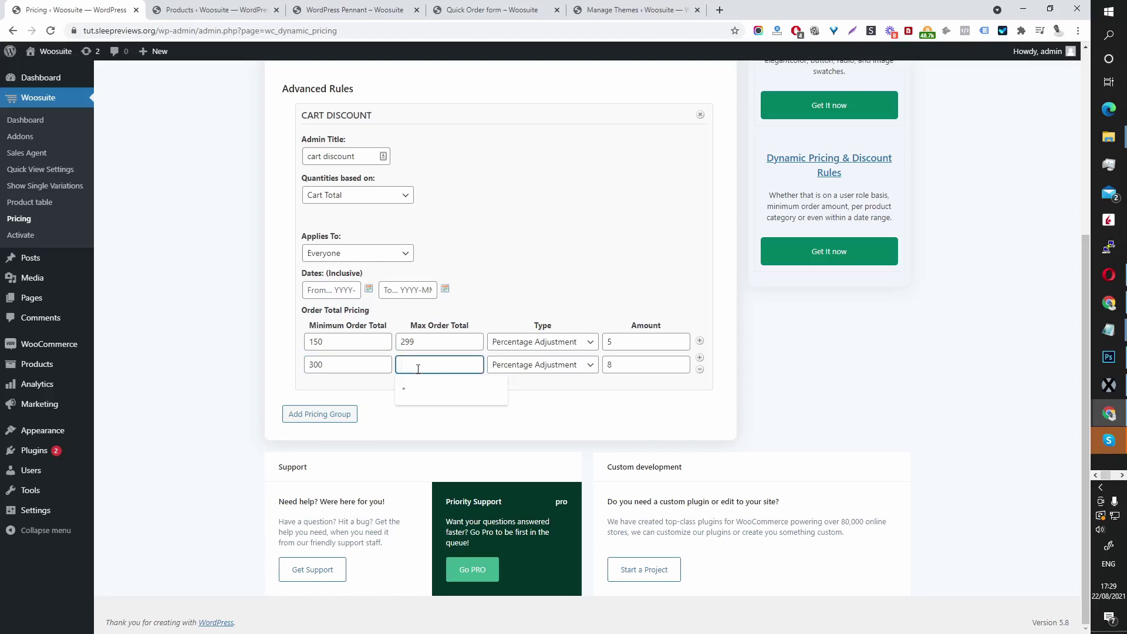
type("1000")
key("Return")
left_click(868, 84)
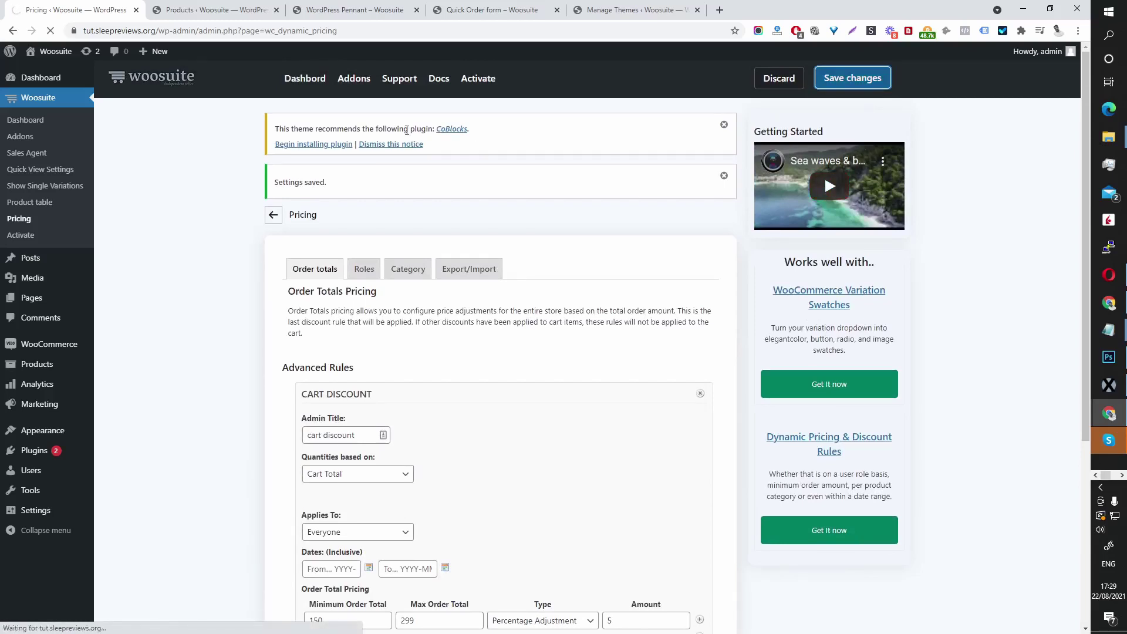
- View the Beanie with Logo product page in the store and examine the order total ranges in its discount table
left_click(236, 10)
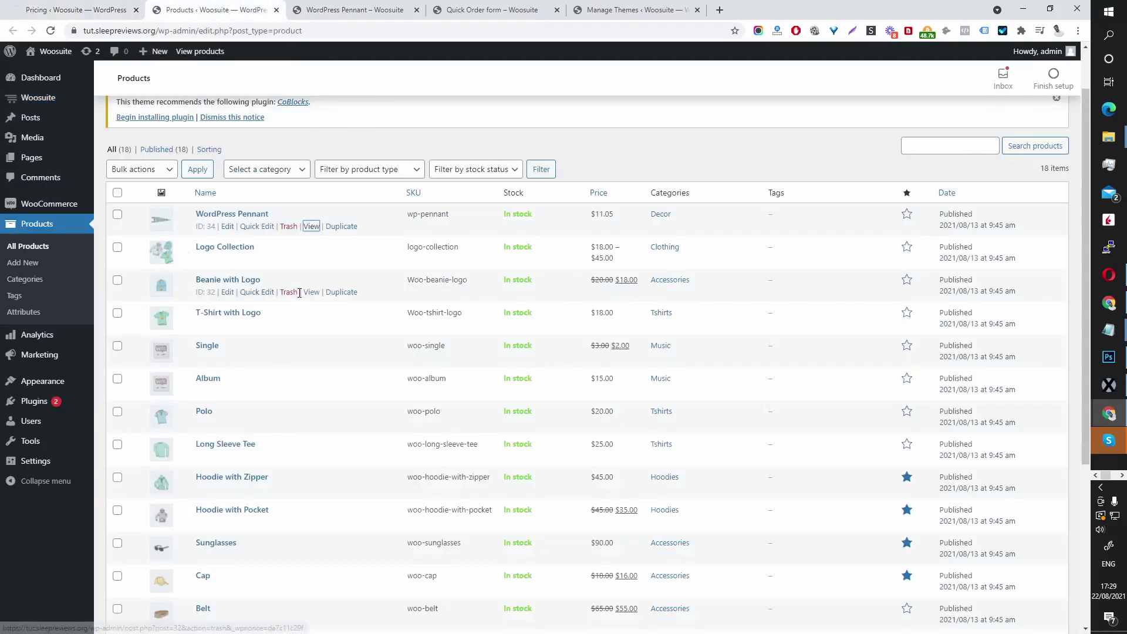
middle_click(309, 293)
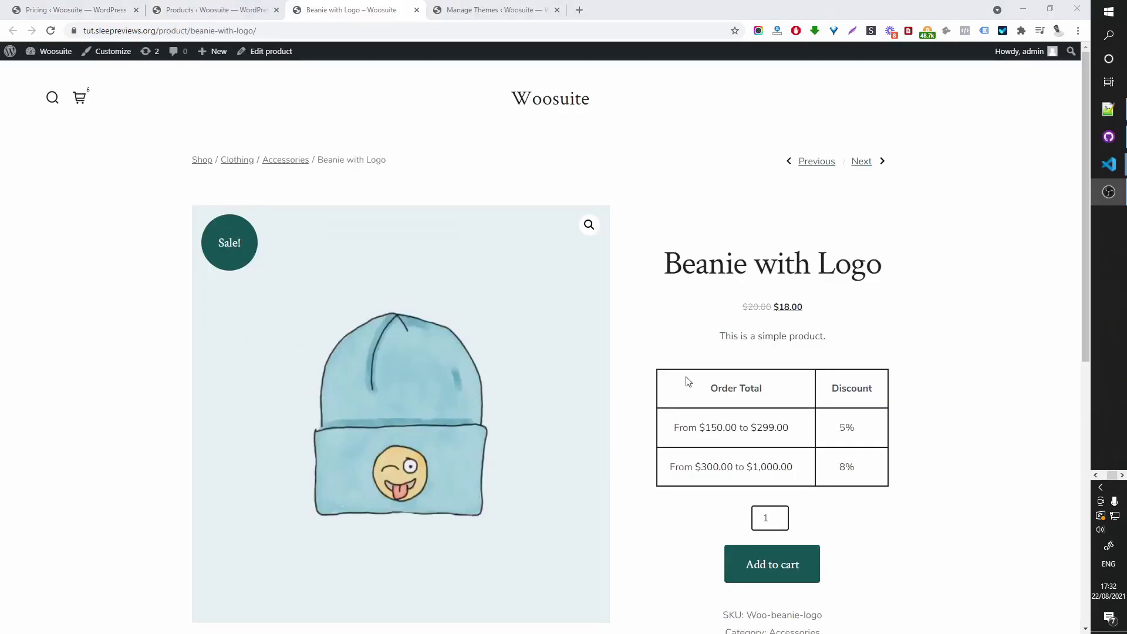
left_click_drag(688, 380, 818, 394)
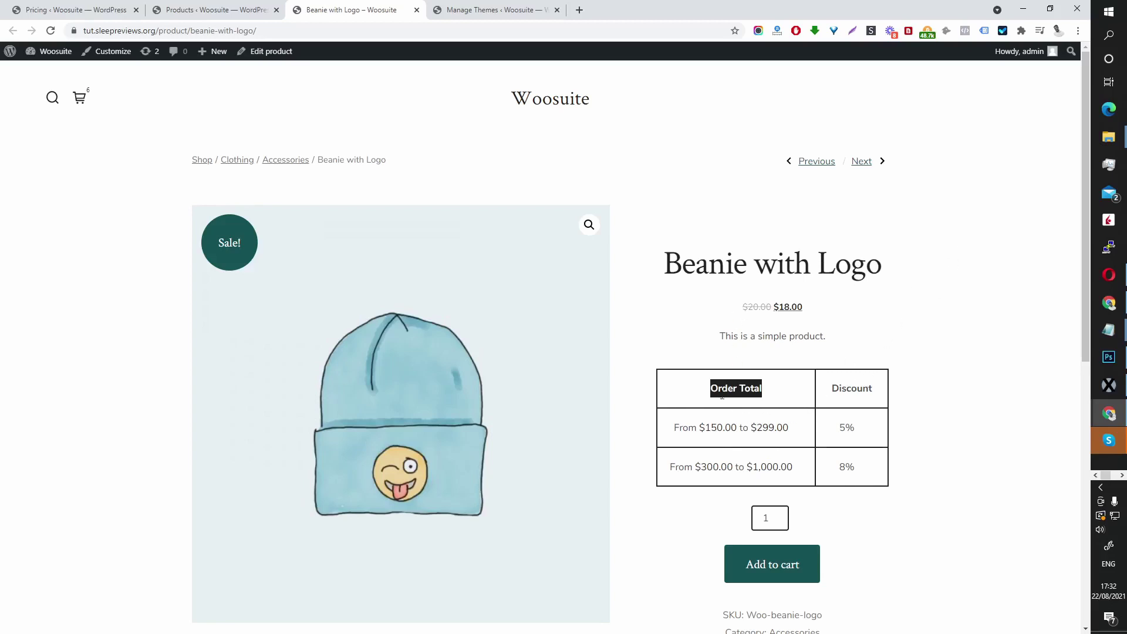
left_click_drag(673, 433, 812, 448)
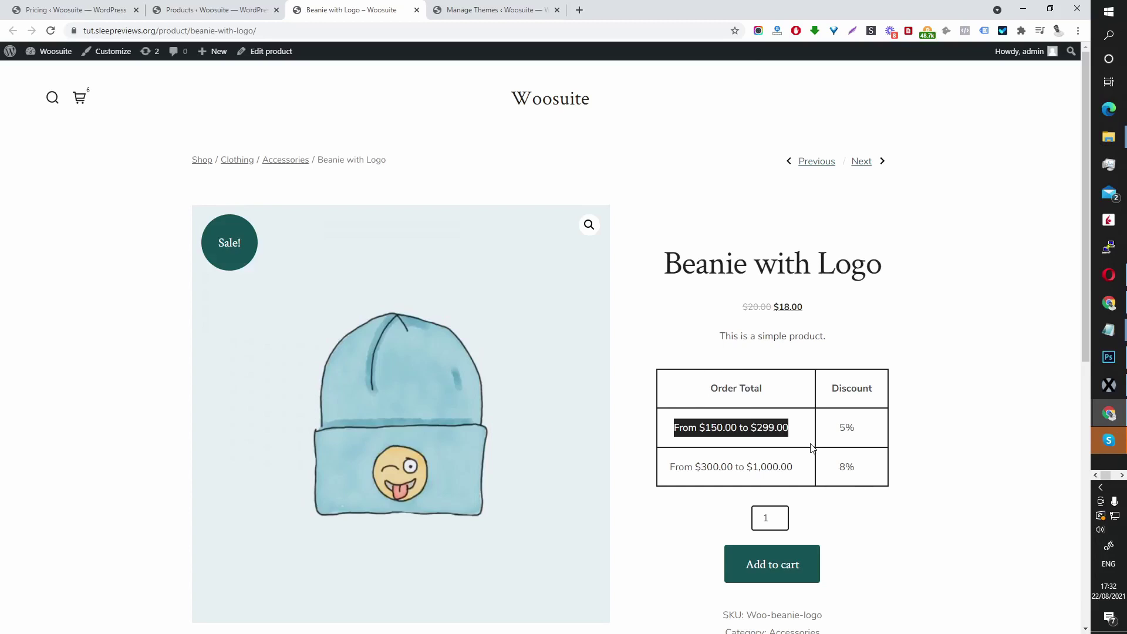
left_click_drag(668, 473, 833, 475)
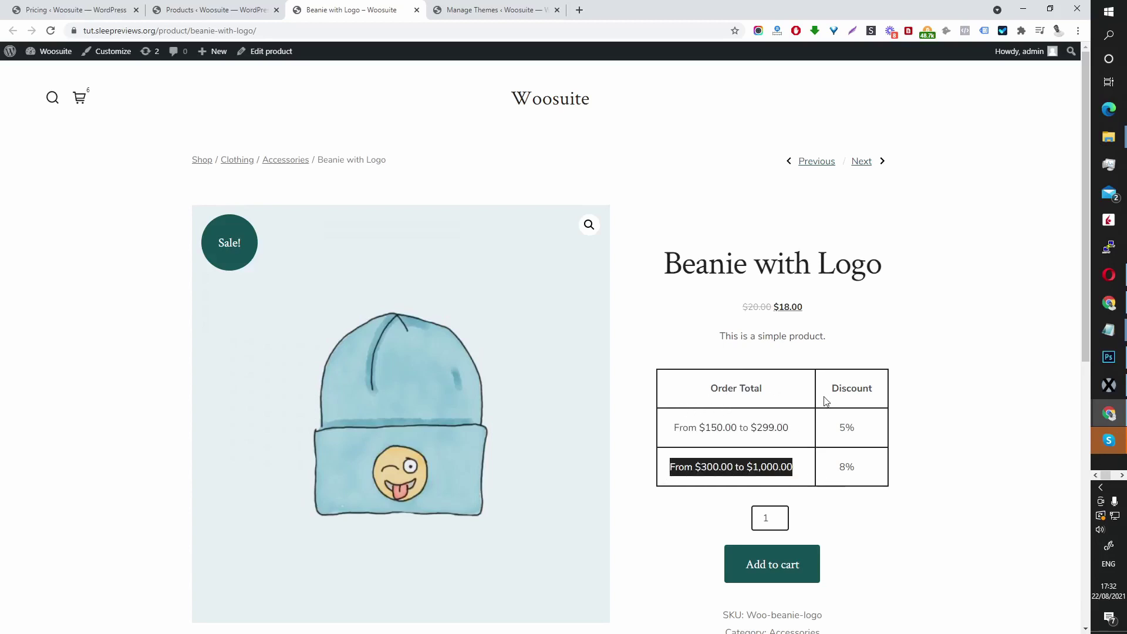
left_click_drag(680, 427, 741, 427)
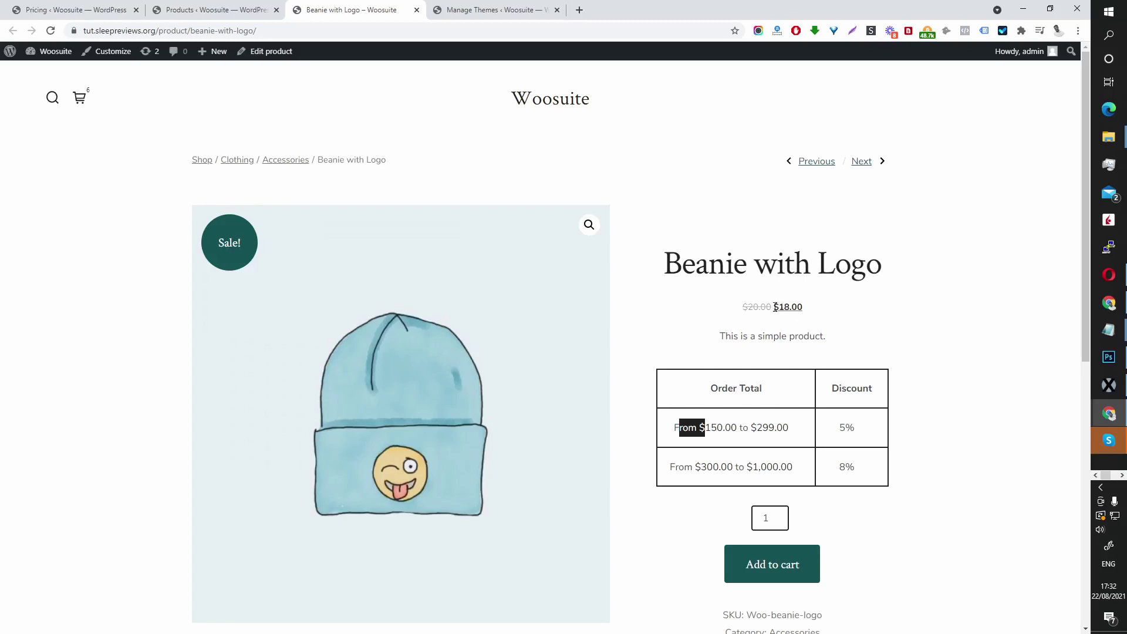
- Set the Beanie with Logo quantity to 10 and add it to the cart
left_click(772, 522)
type("0")
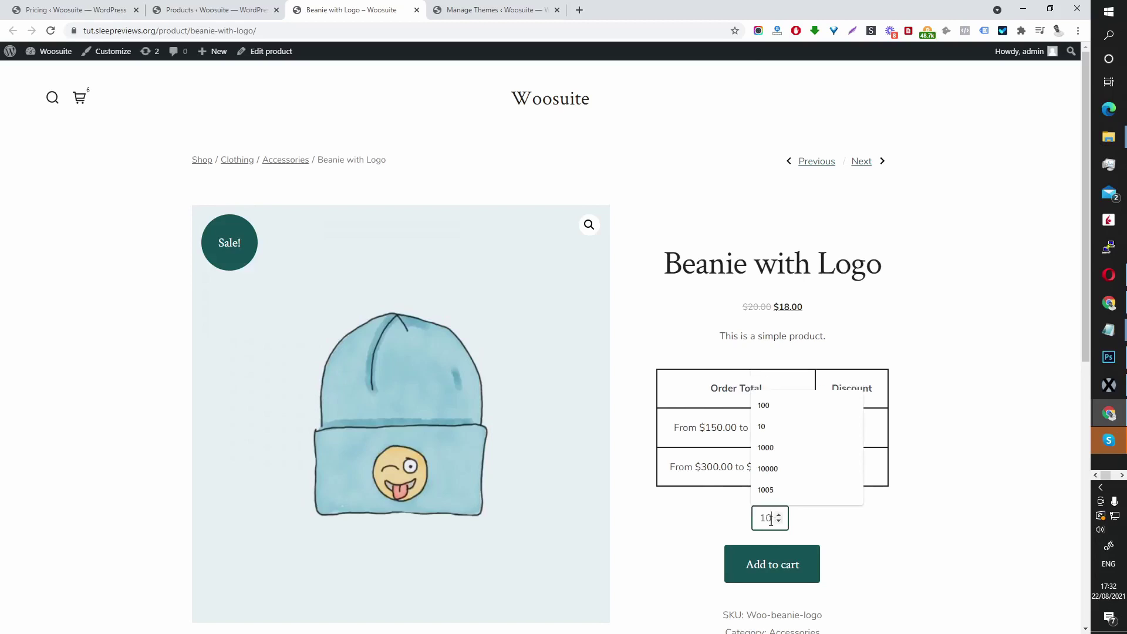
left_click(825, 522)
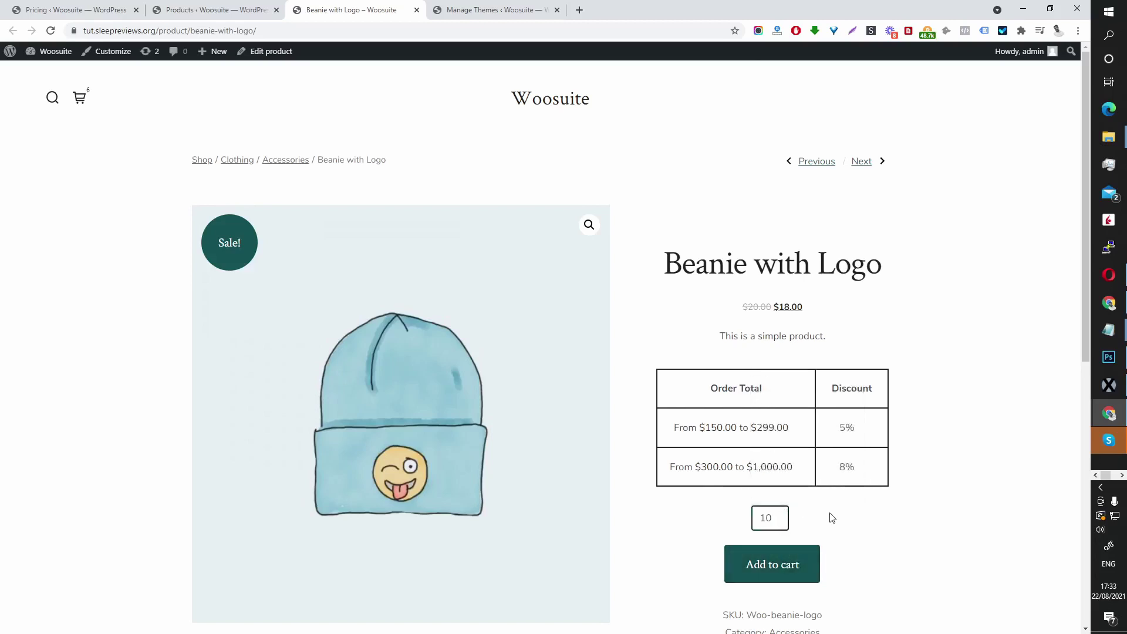
left_click(791, 567)
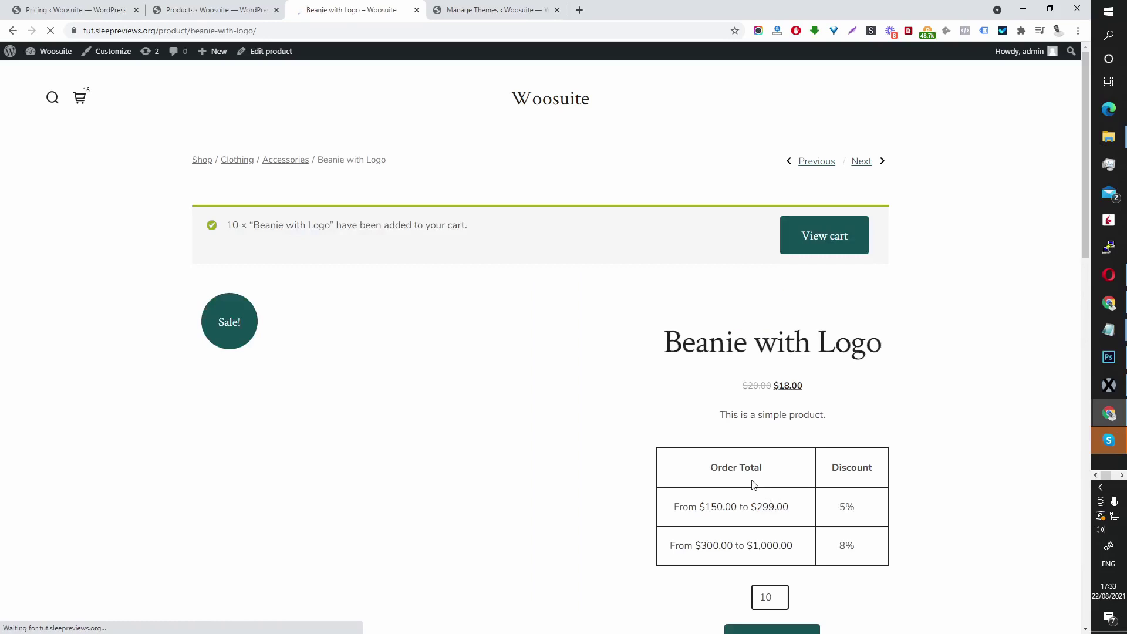
- Open the cart and examine the discounted item prices and the cart totals
left_click(807, 245)
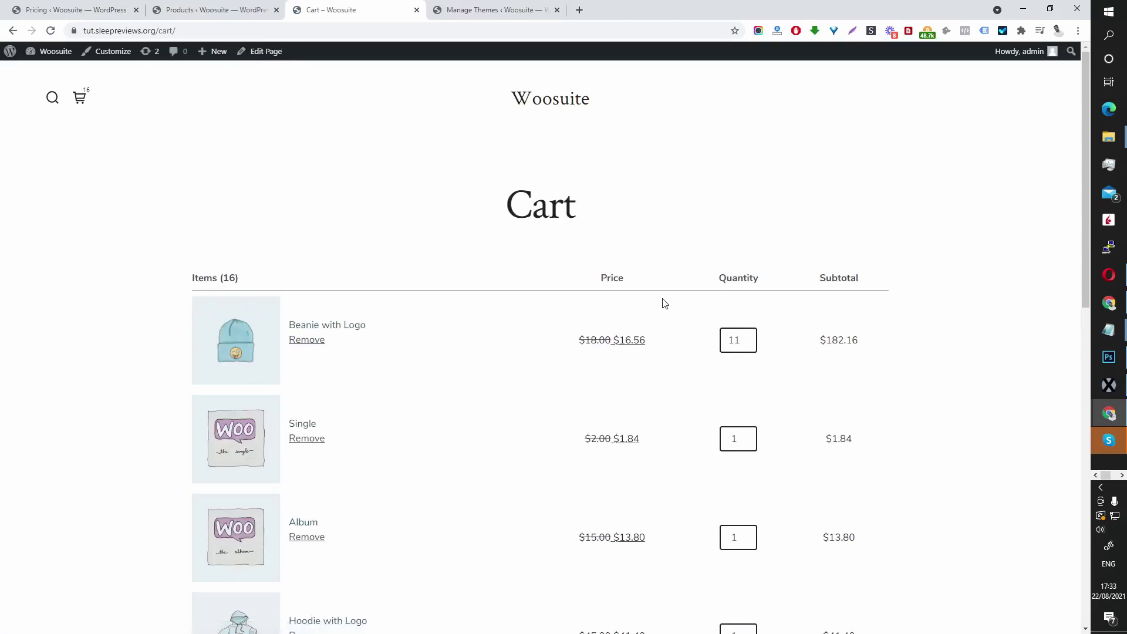
scroll(664, 303, "down", 9)
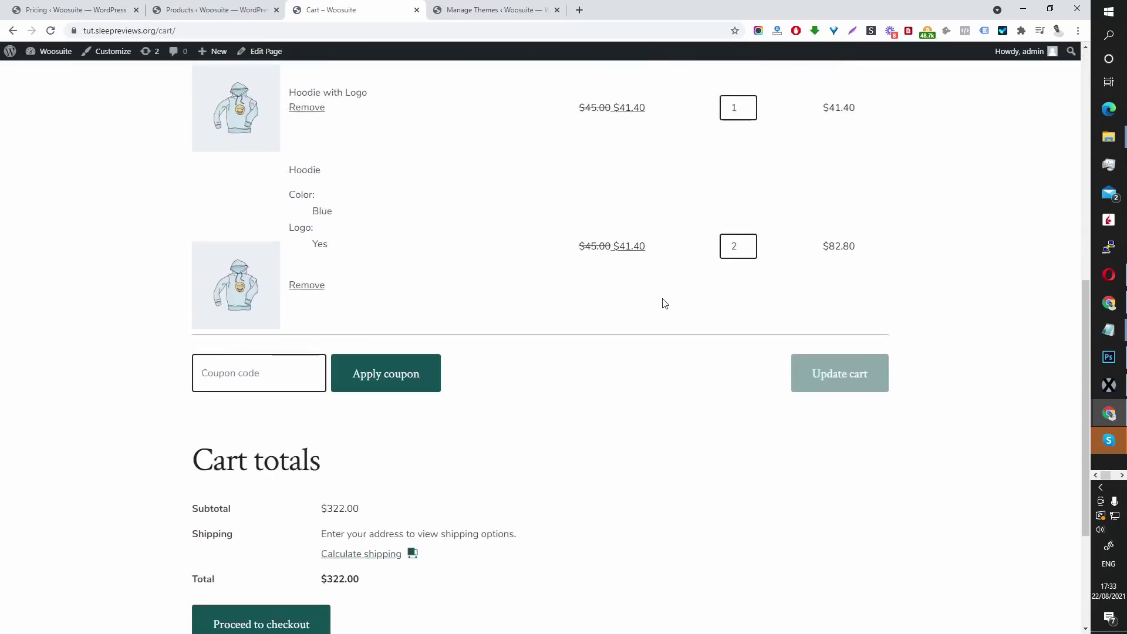
scroll(664, 303, "up", 6)
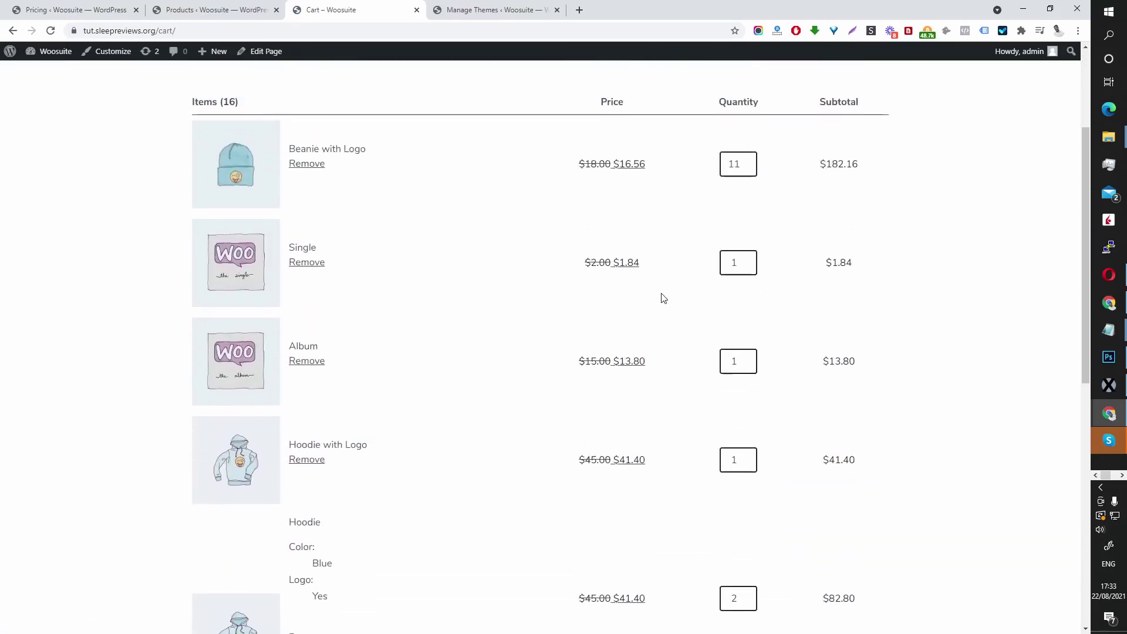
scroll(663, 299, "up", 1)
scroll(673, 292, "down", 1)
- Remove the Single, Album, Hoodie with Logo and Hoodie items from the cart, keeping only Beanie with Logo
left_click(294, 262)
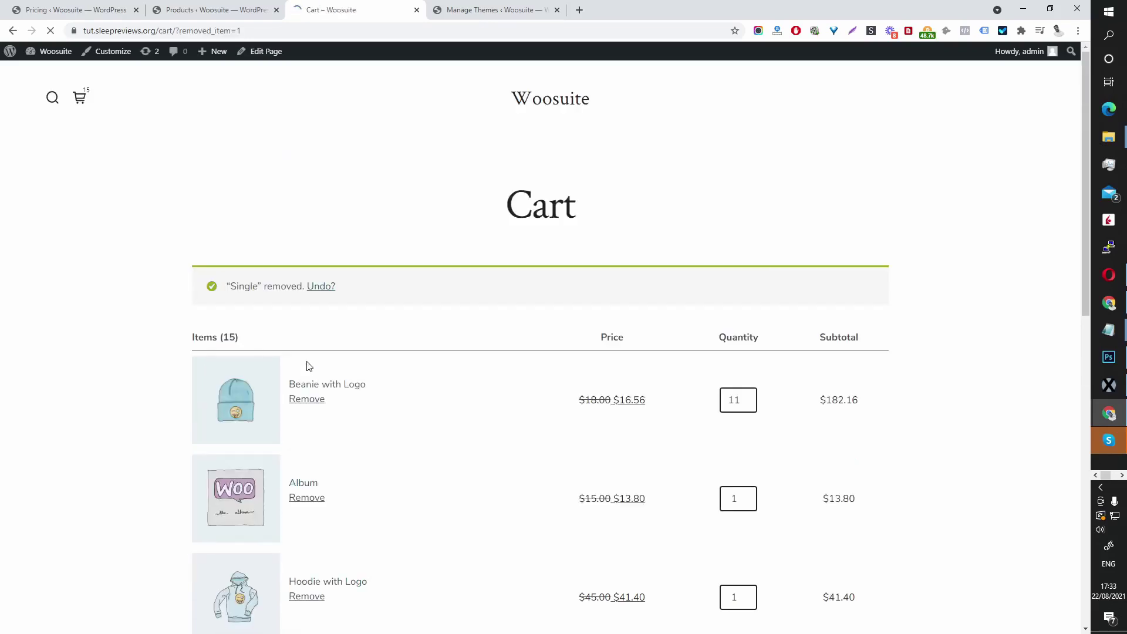
scroll(328, 382, "down", 4)
left_click(308, 263)
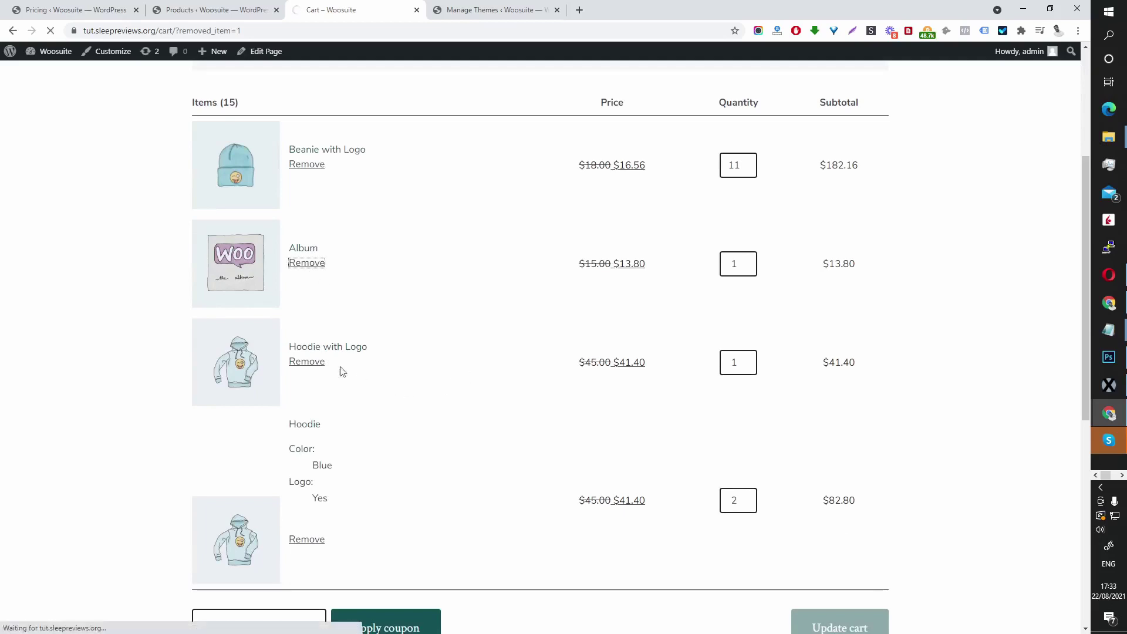
left_click(313, 362)
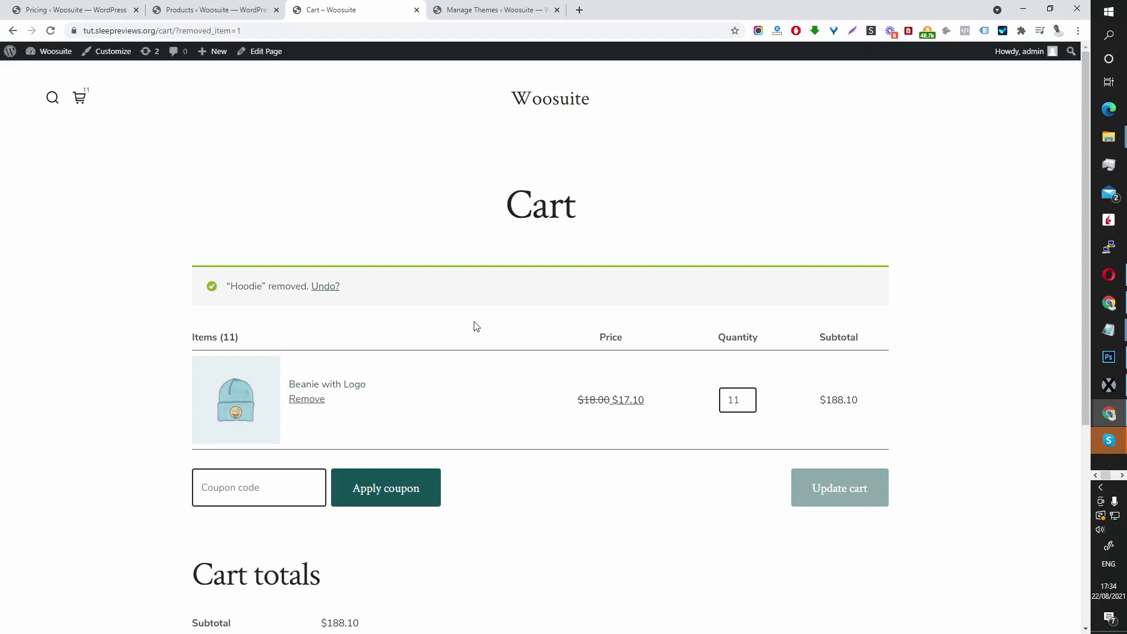
- Return to the Woosuite pricing settings and enable role pricing for Administrator with a Price Discount of 10
left_click(47, 12)
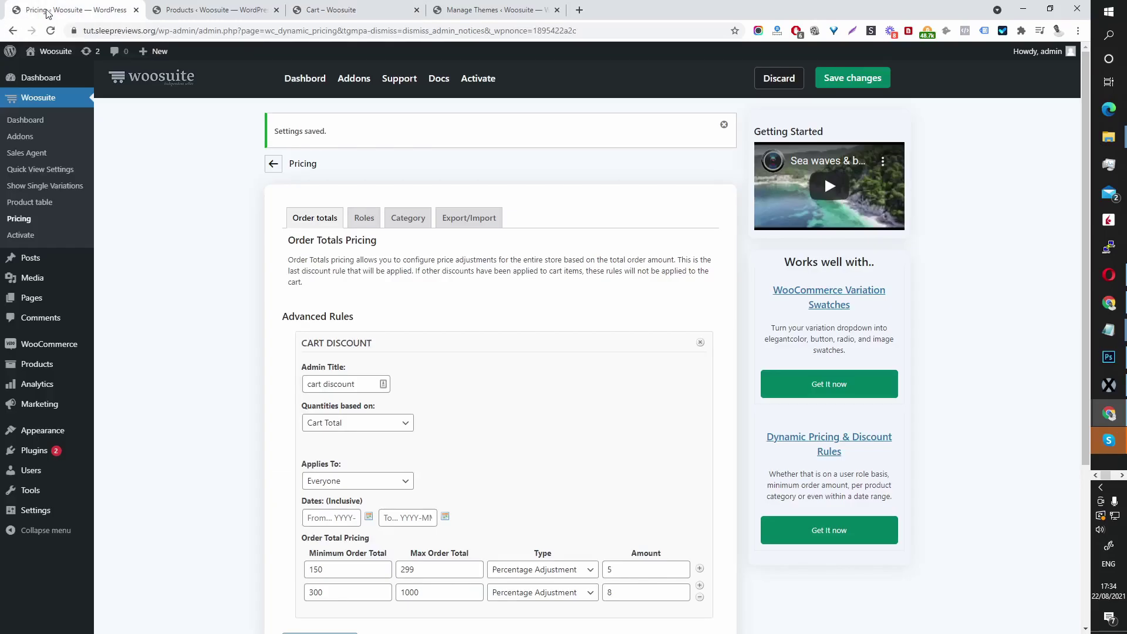
scroll(610, 284, "down", 2)
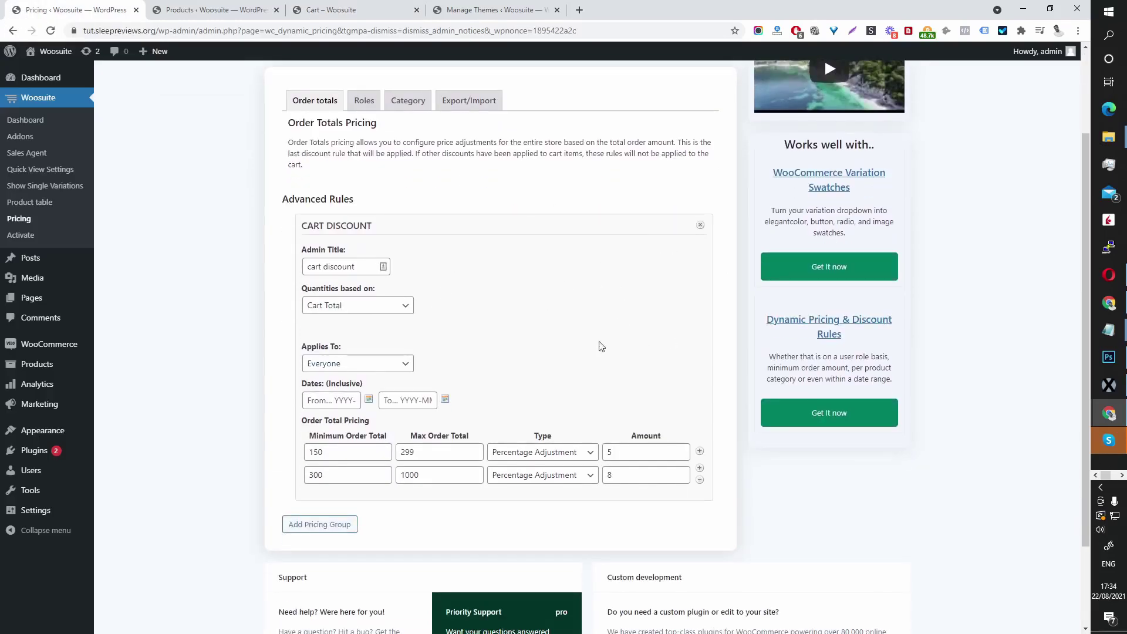
left_click(365, 106)
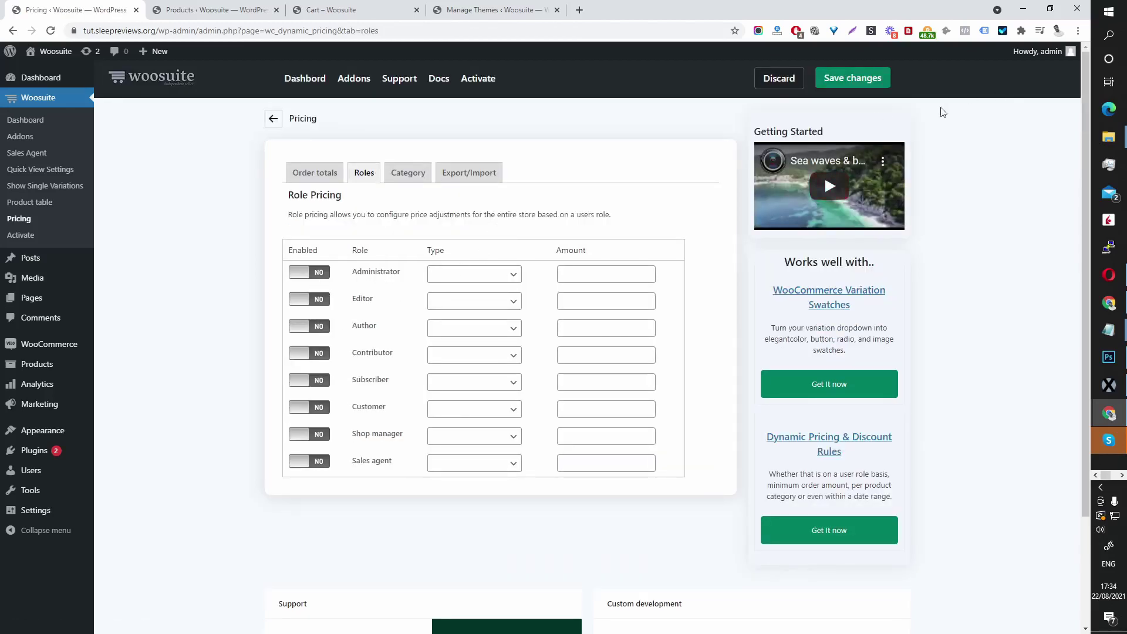
left_click(320, 274)
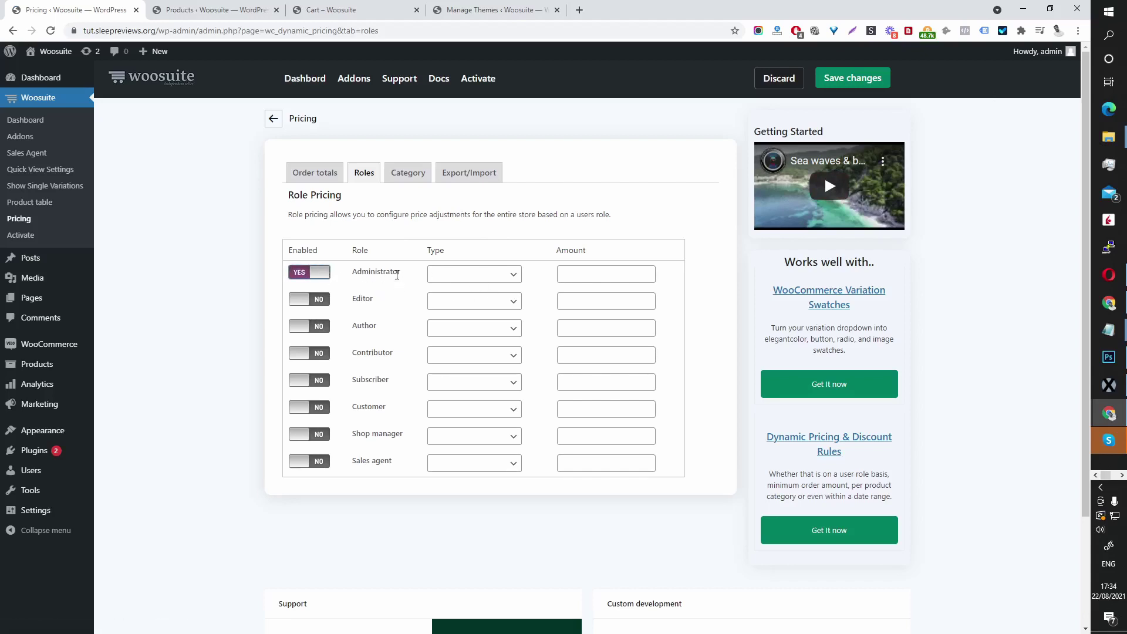
left_click(456, 278)
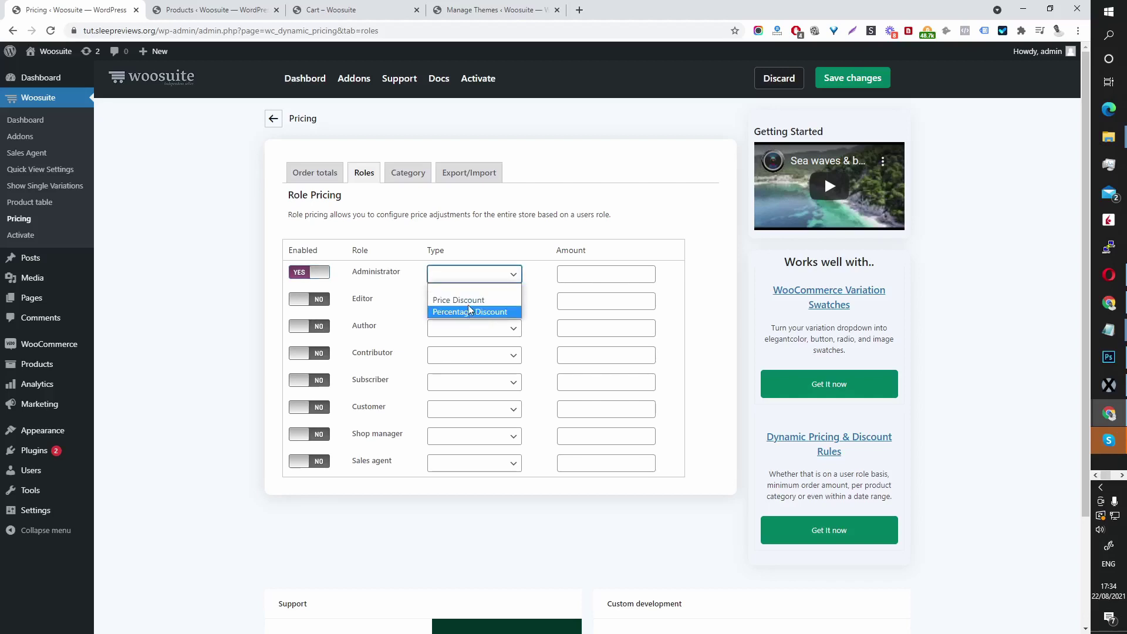
left_click(467, 301)
left_click(593, 278)
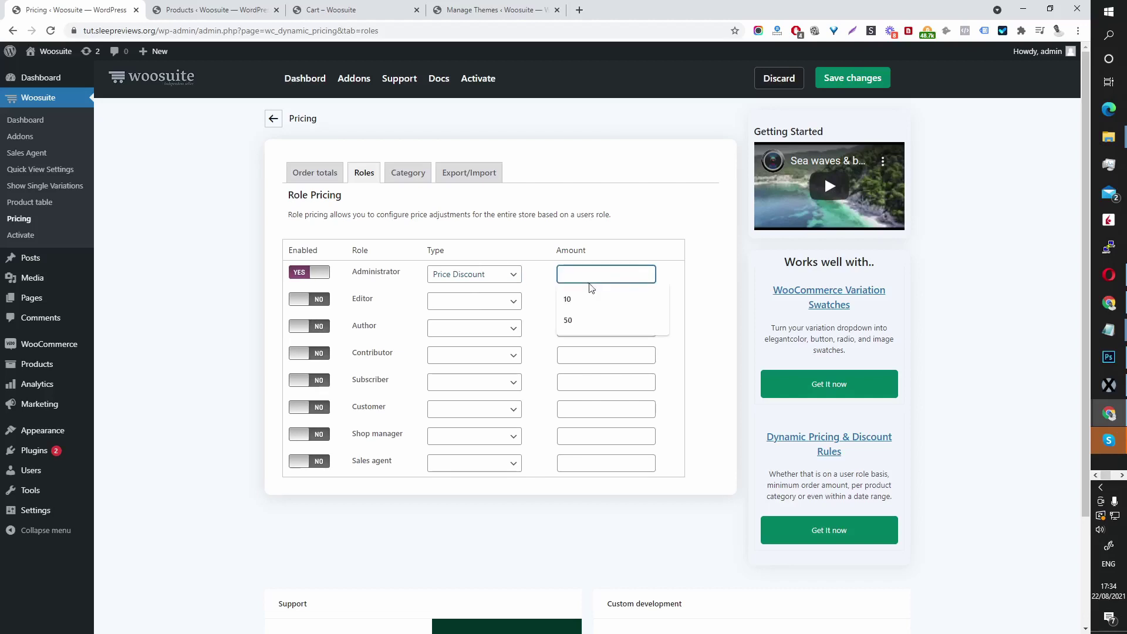
left_click(581, 299)
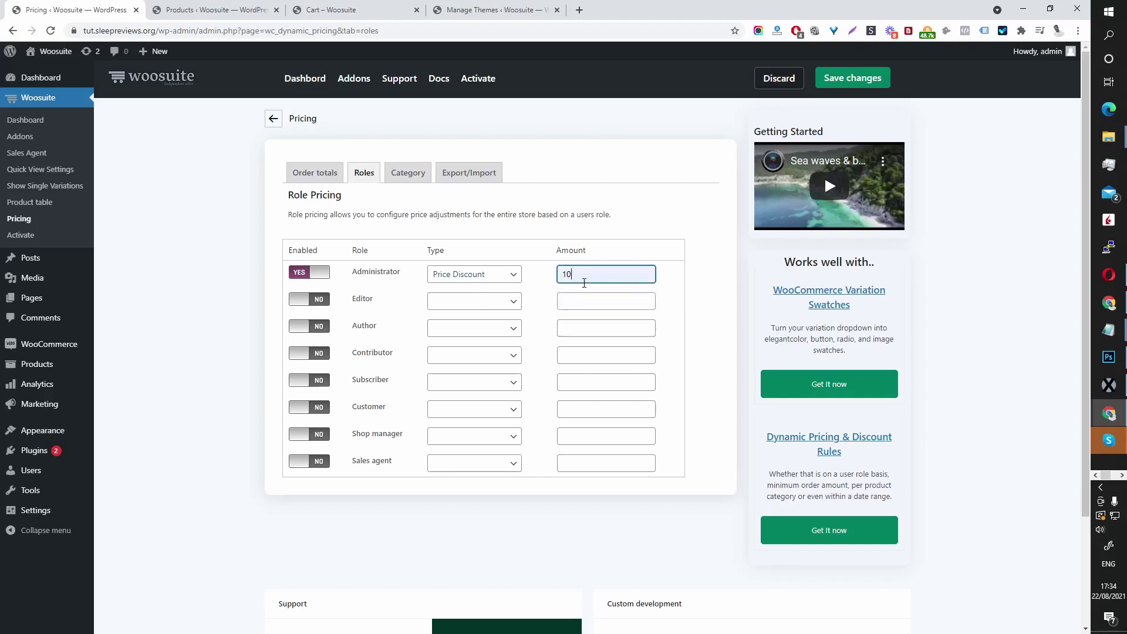
- Set the Administrator role's type to Percentage Discount, disable its rule and clear its amount
left_click(518, 275)
left_click(482, 310)
left_click(601, 274)
left_click(302, 274)
left_click_drag(605, 274, 557, 284)
key("BackSpace")
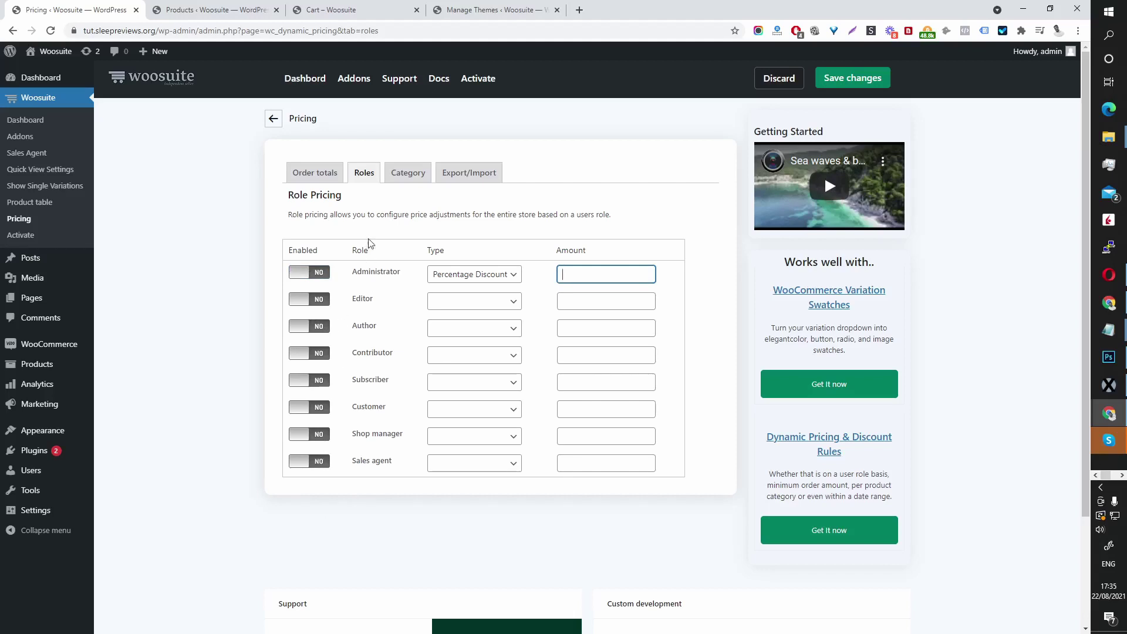
- Enable category pricing for Clothing with a Percentage Discount of 15
left_click(408, 178)
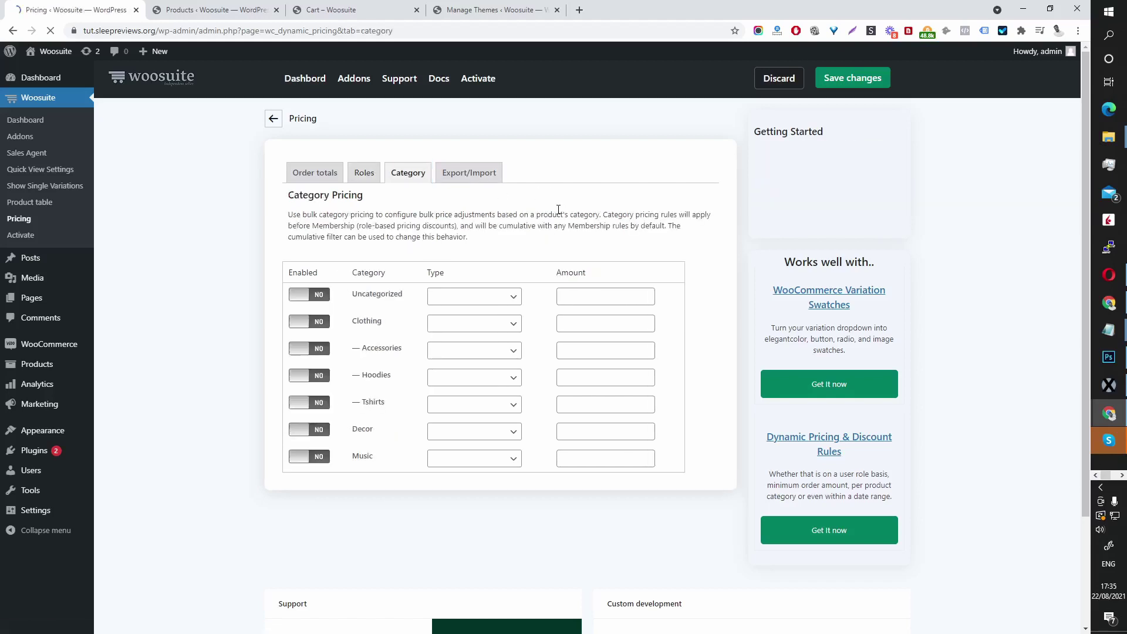
left_click(310, 322)
left_click(492, 325)
left_click(492, 361)
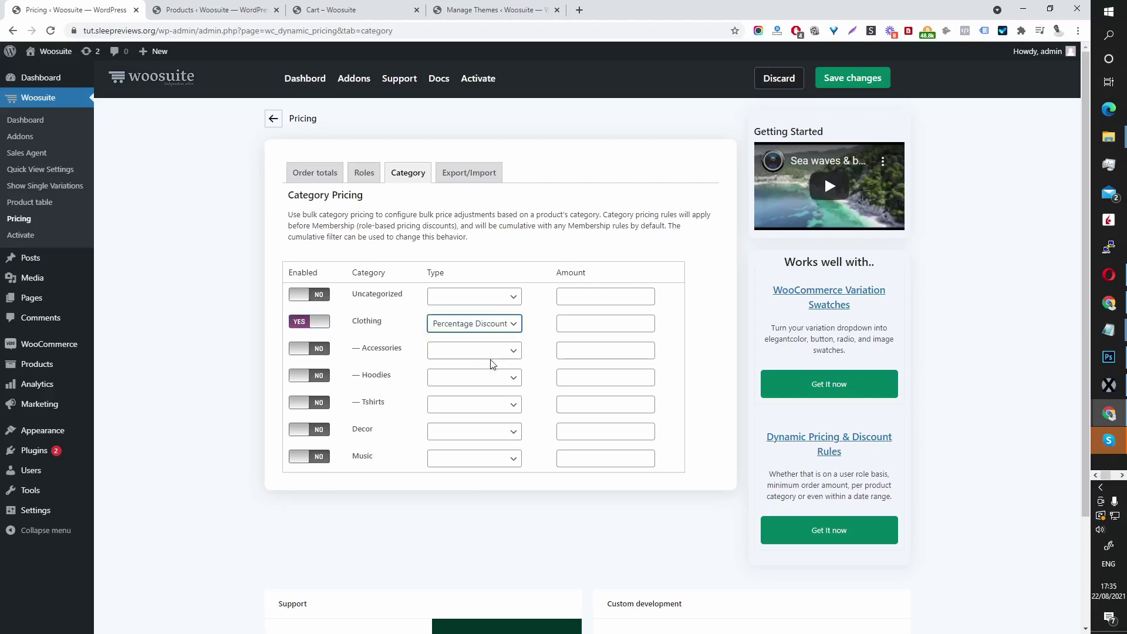
left_click(578, 325)
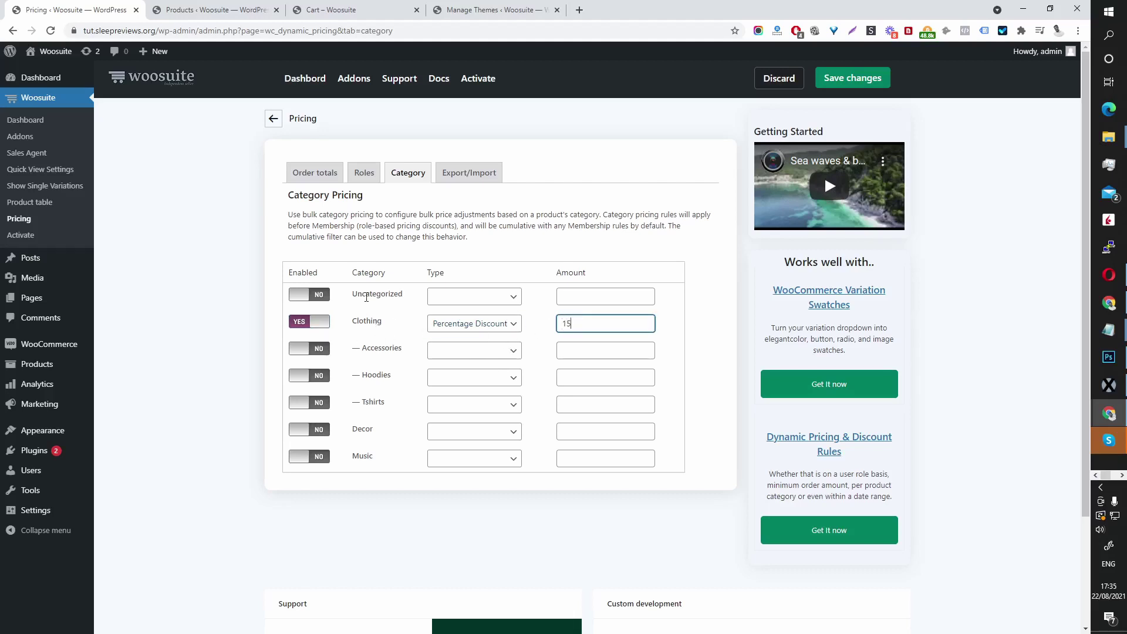
- Set the Clothing category to a Price Discount of 5 and disable its rule
left_click(458, 326)
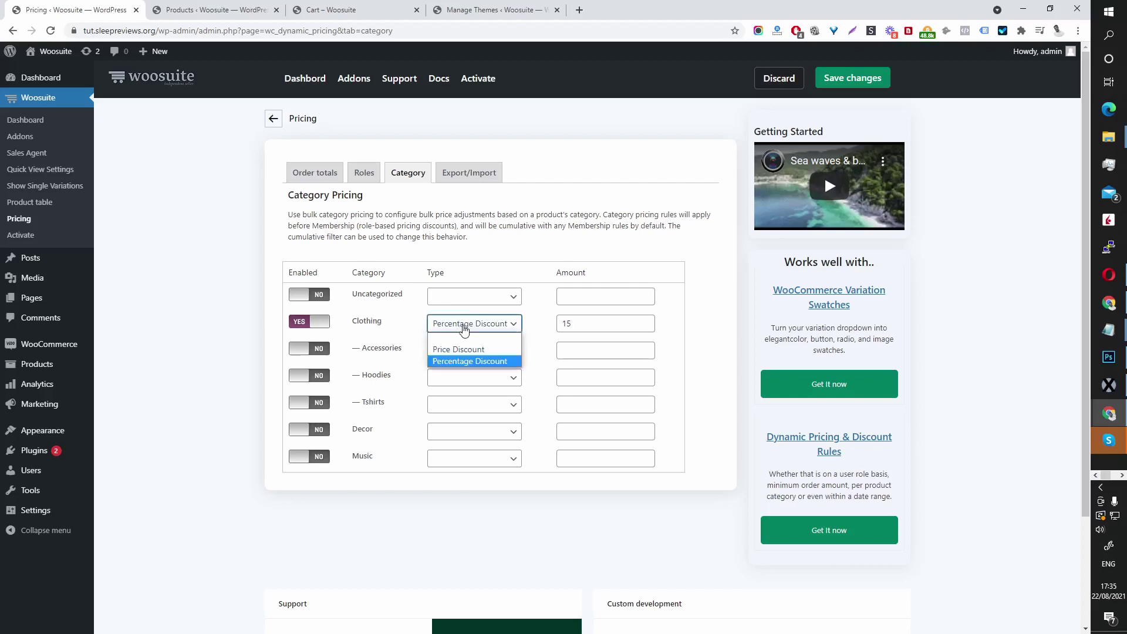
left_click(476, 350)
key("Tab")
type("5")
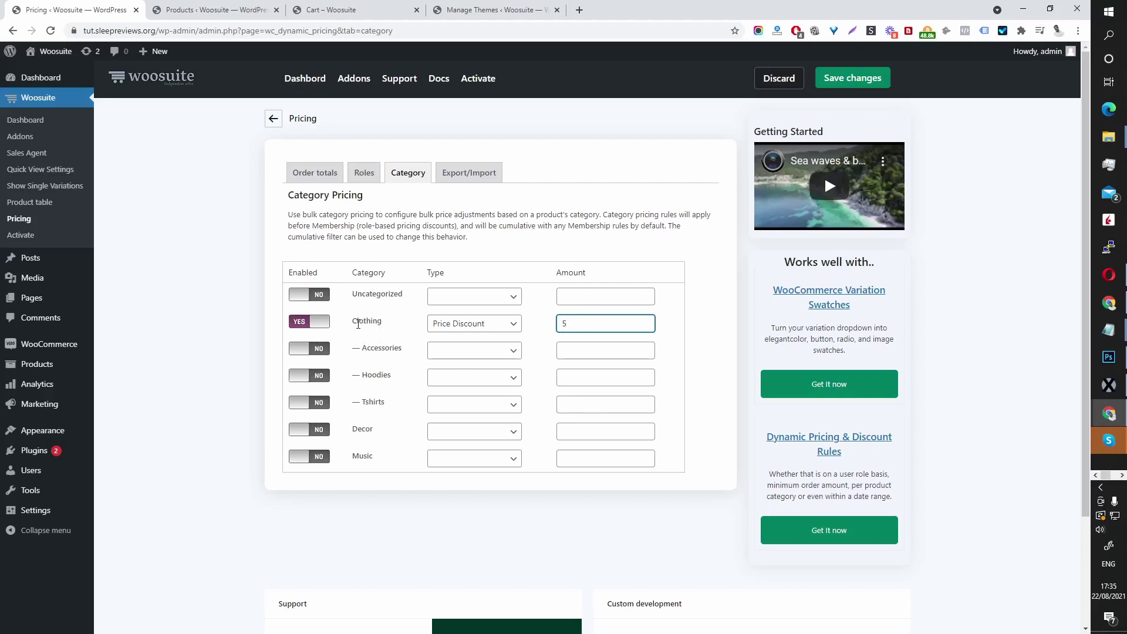
left_click(320, 322)
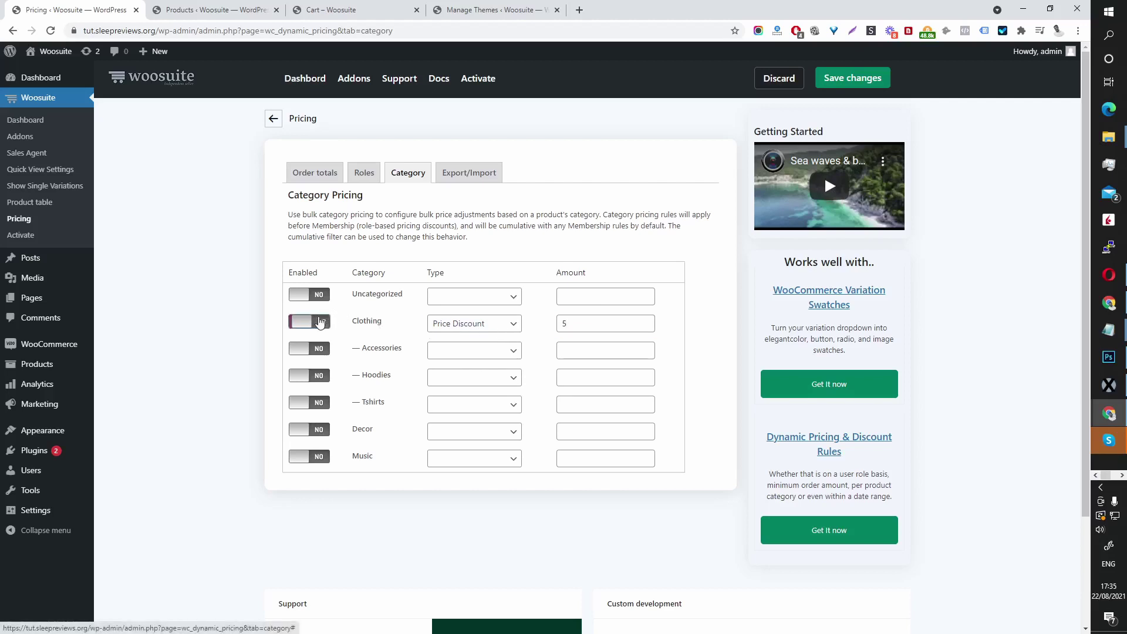
- View the export and import options for product pricing rules
left_click(472, 176)
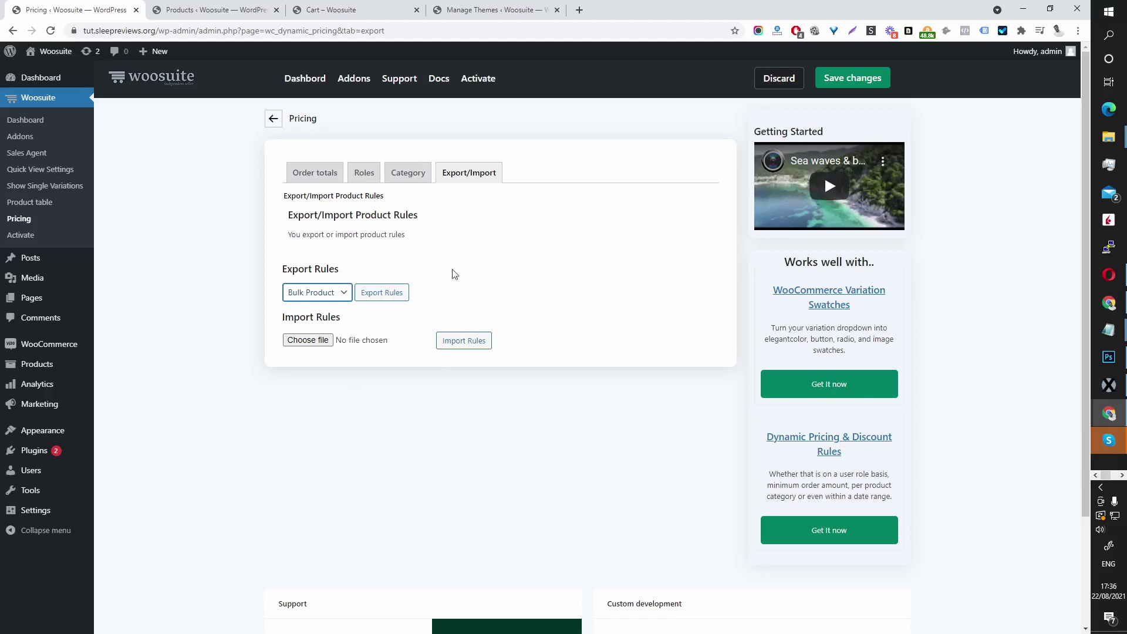
- Open the Beanie with Logo product for editing and add a pricing group to its pricing discount rules
mouse_move(63, 369)
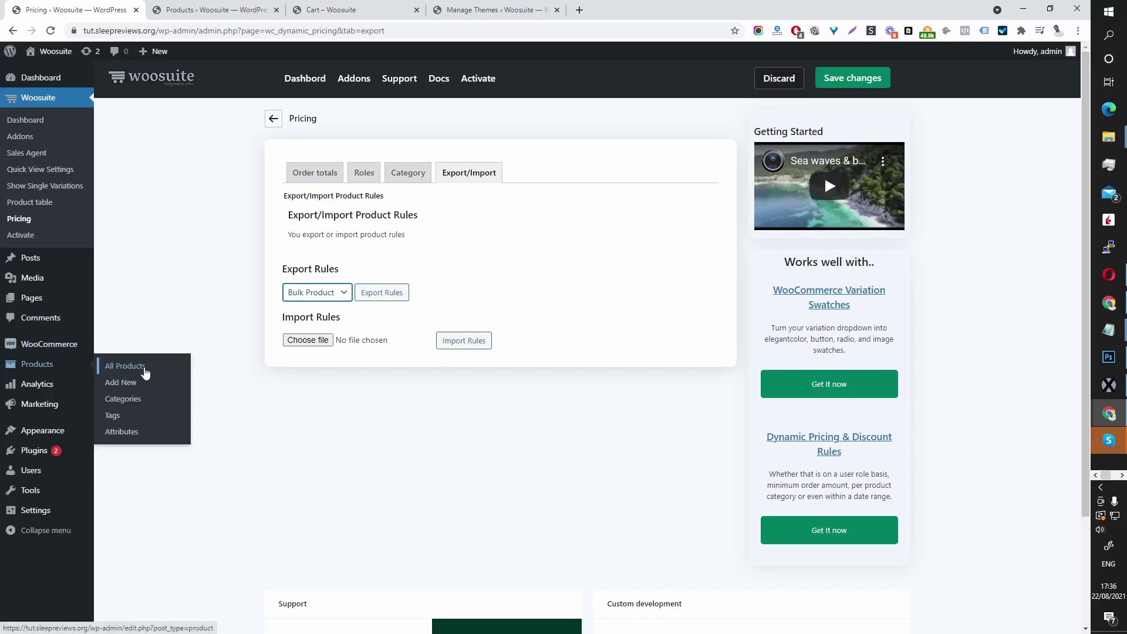
left_click(145, 373)
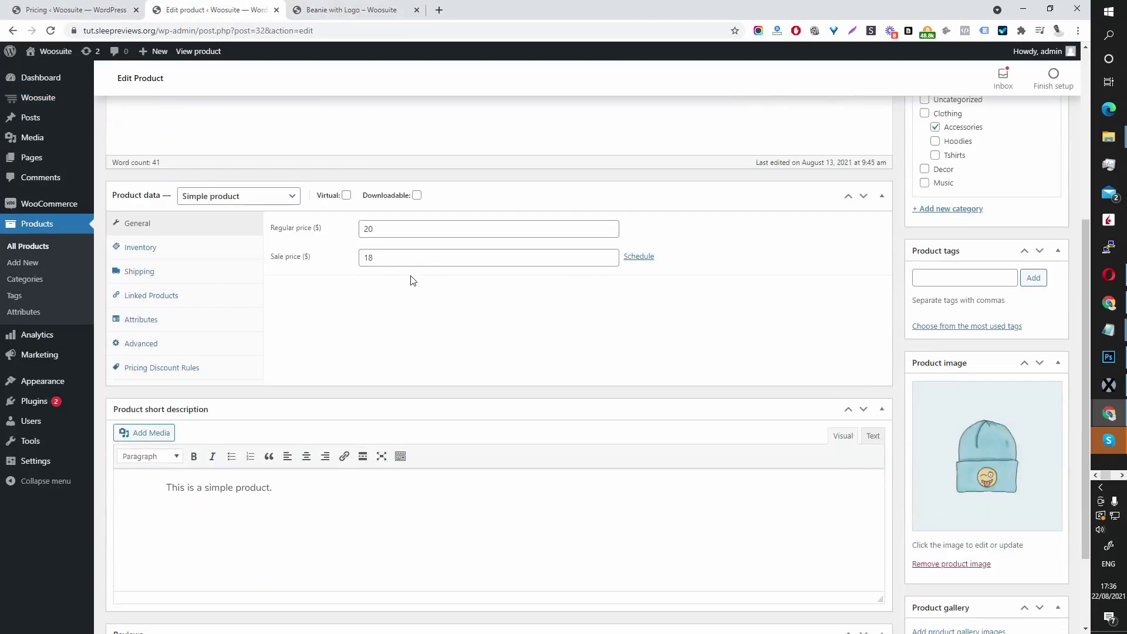
left_click(177, 372)
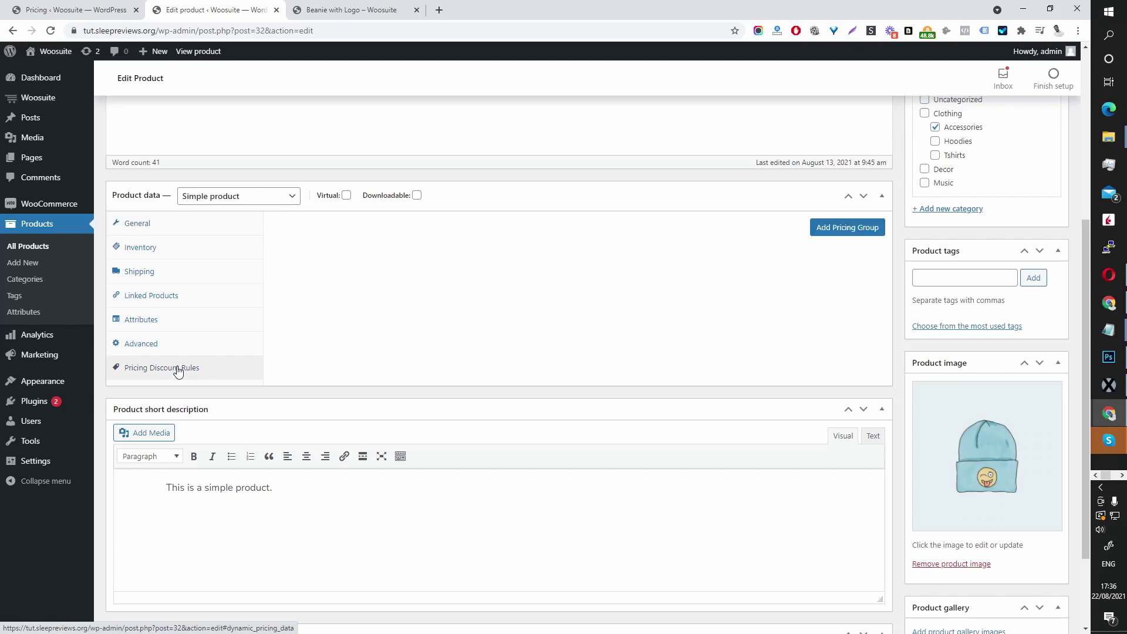
left_click(856, 229)
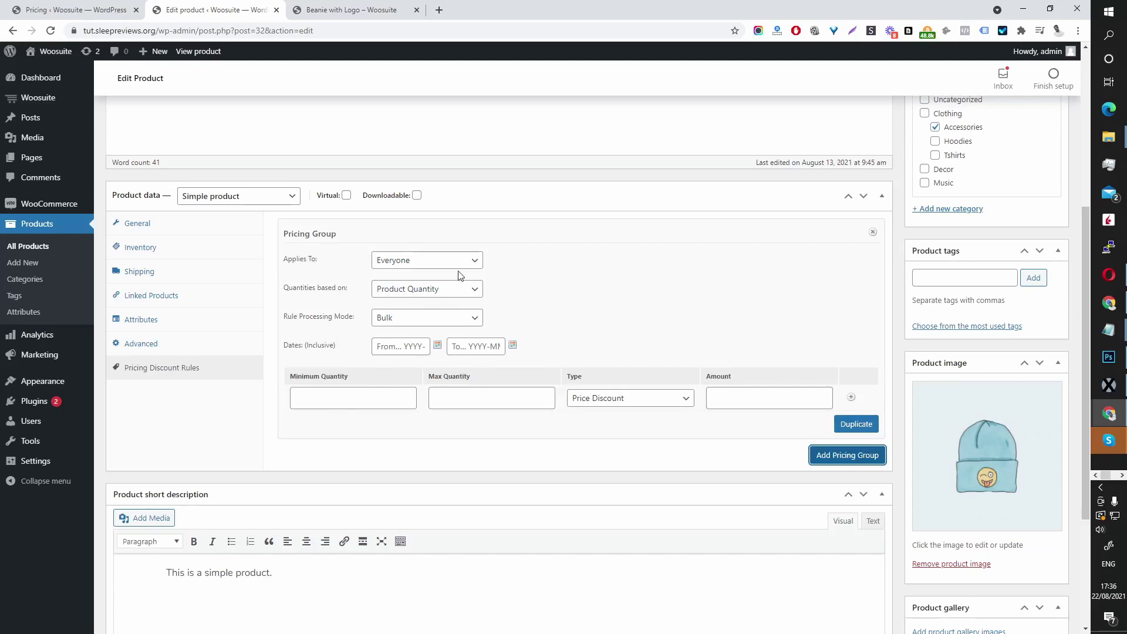
- Apply the pricing group to Specific Roles and select the Administrator role
left_click(443, 259)
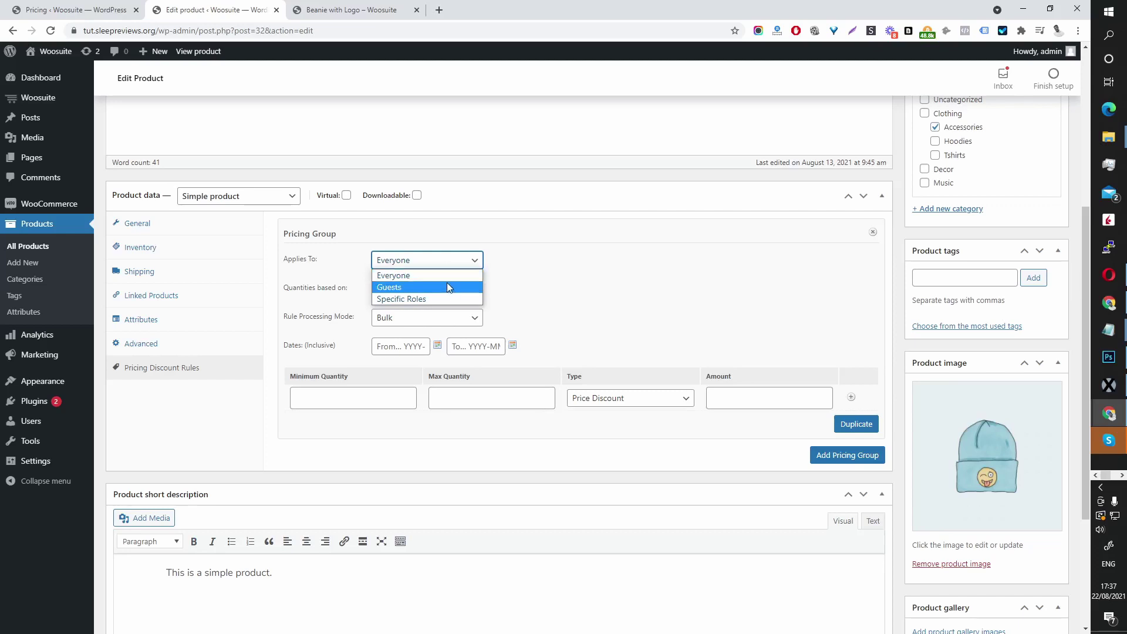
left_click(445, 297)
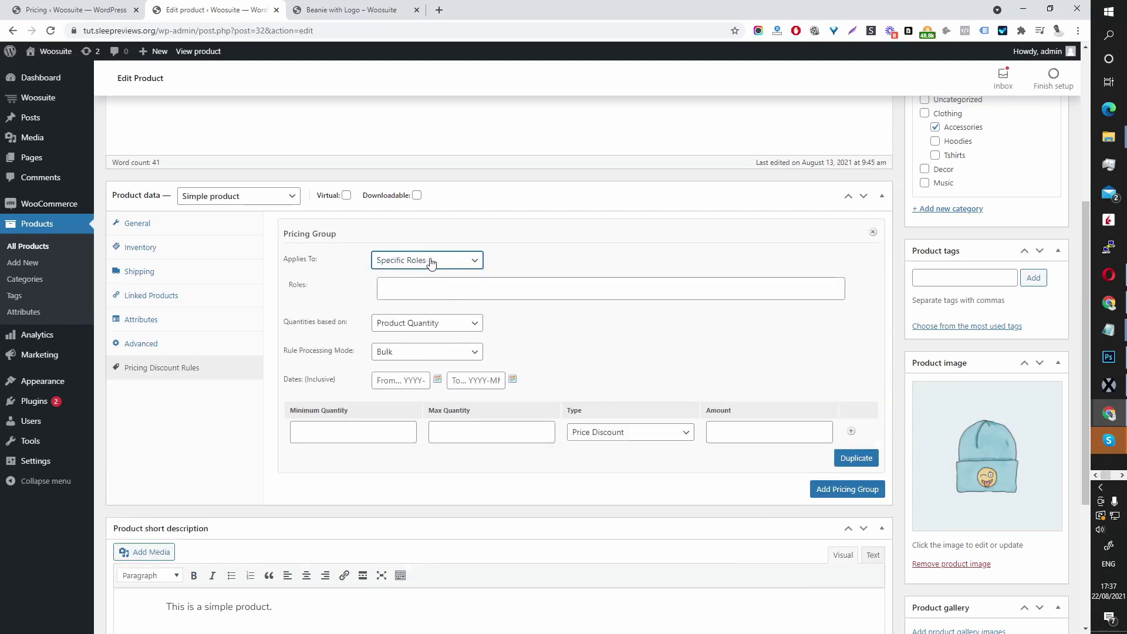
left_click(435, 294)
left_click(434, 320)
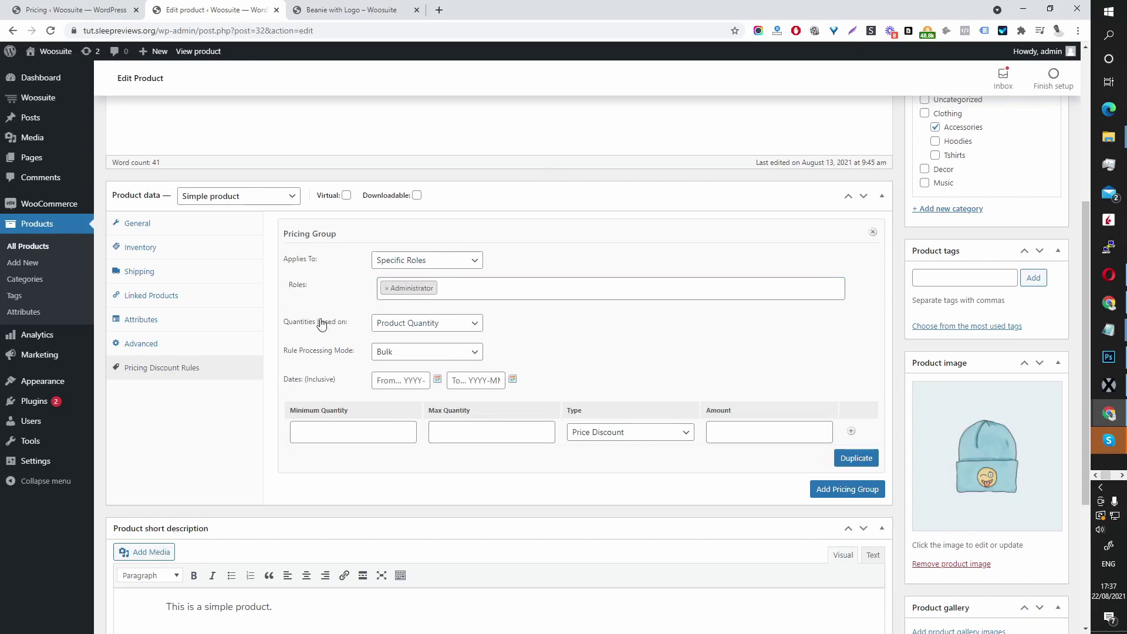
- Keep the group's quantities based on Product Quantity and set the rule processing mode to Special Offer
left_click(380, 327)
left_click(392, 324)
left_click(408, 326)
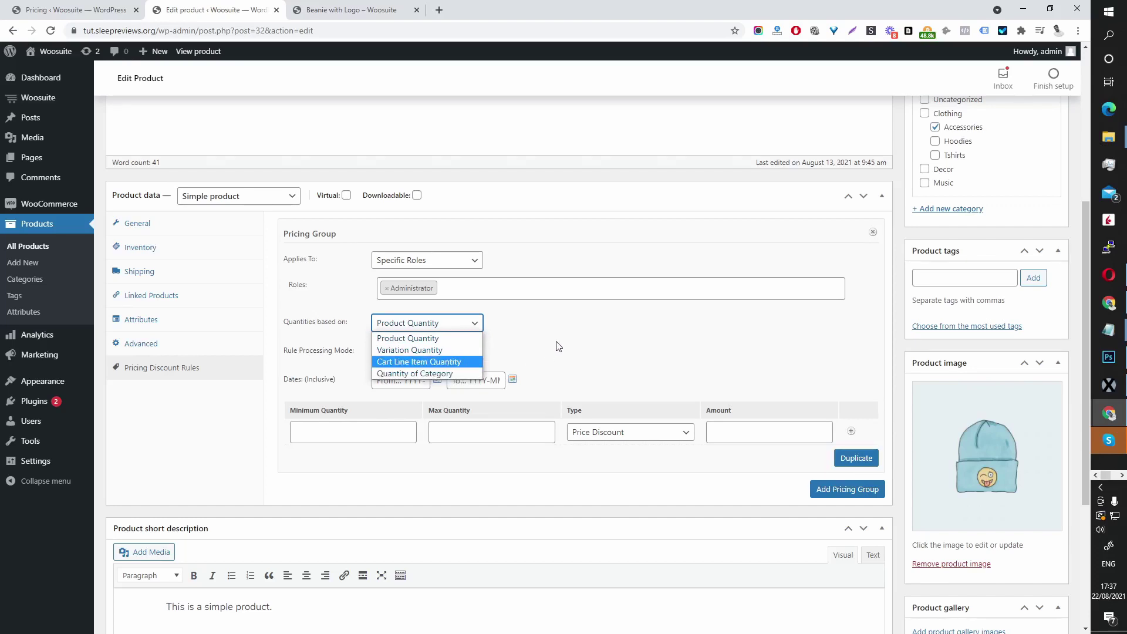
left_click(594, 336)
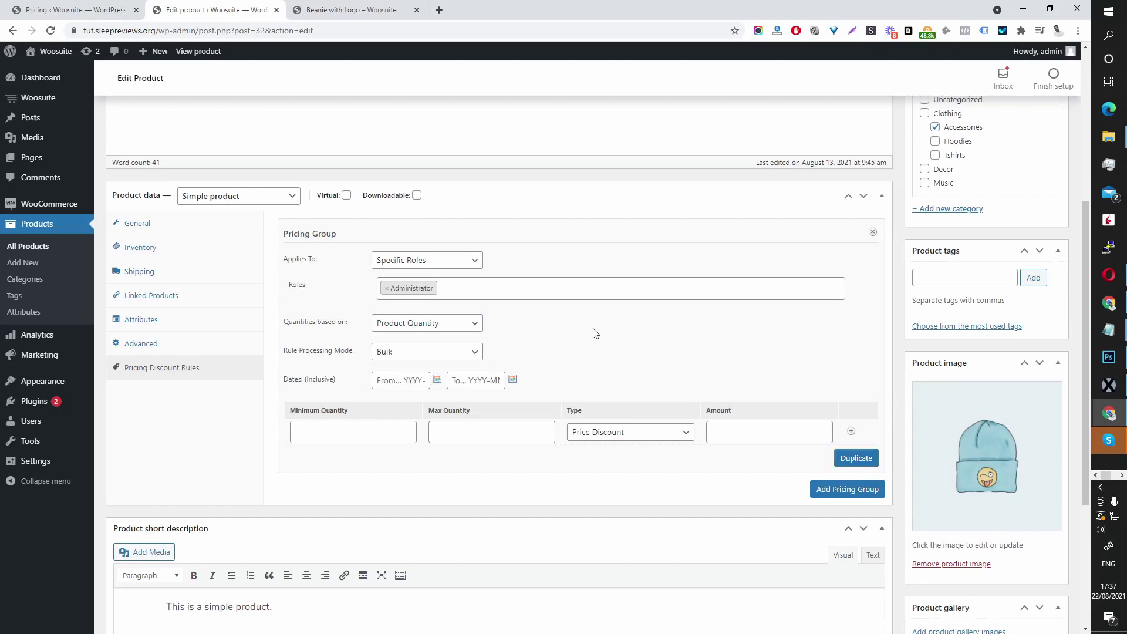
left_click(392, 356)
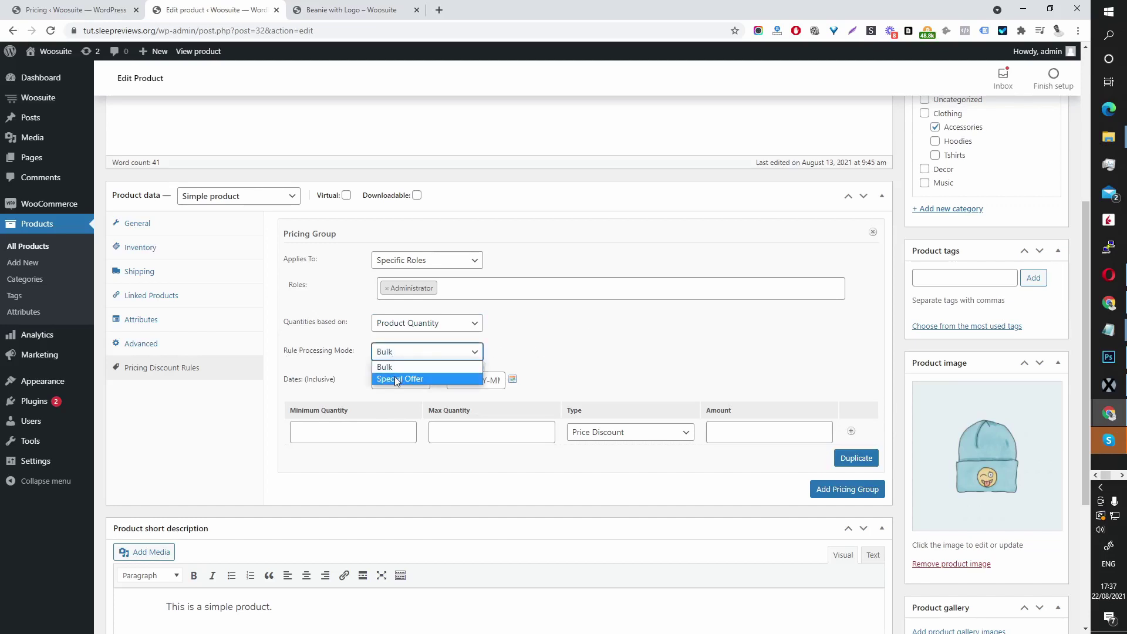
left_click(393, 380)
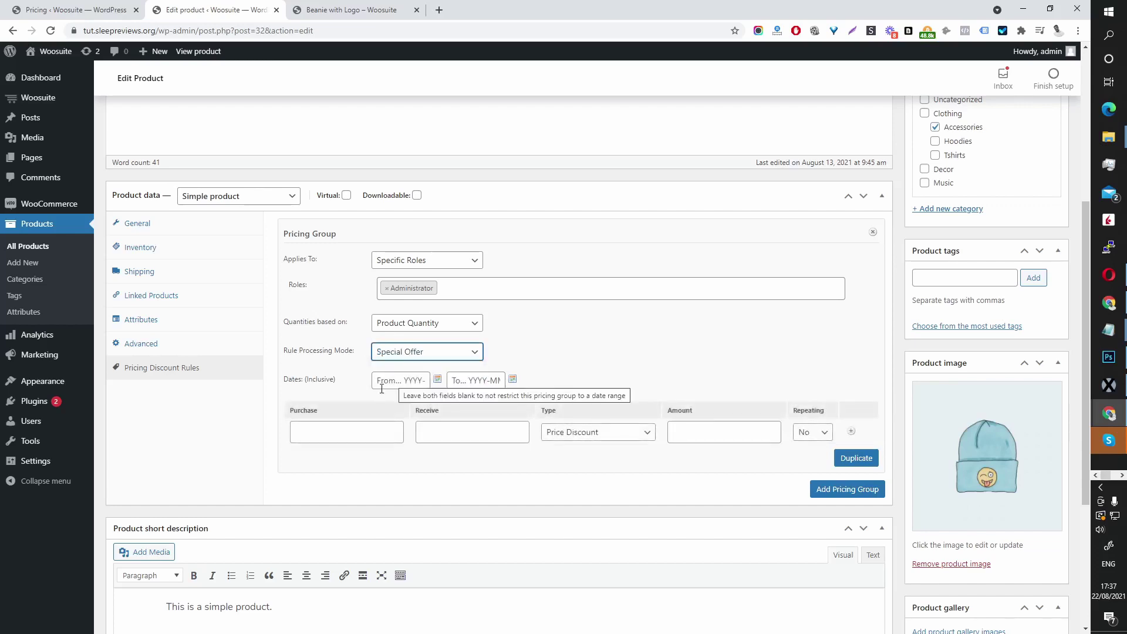
- Set the special offer to purchase 1 and receive 1 with a discount amount of 5
left_click(359, 425)
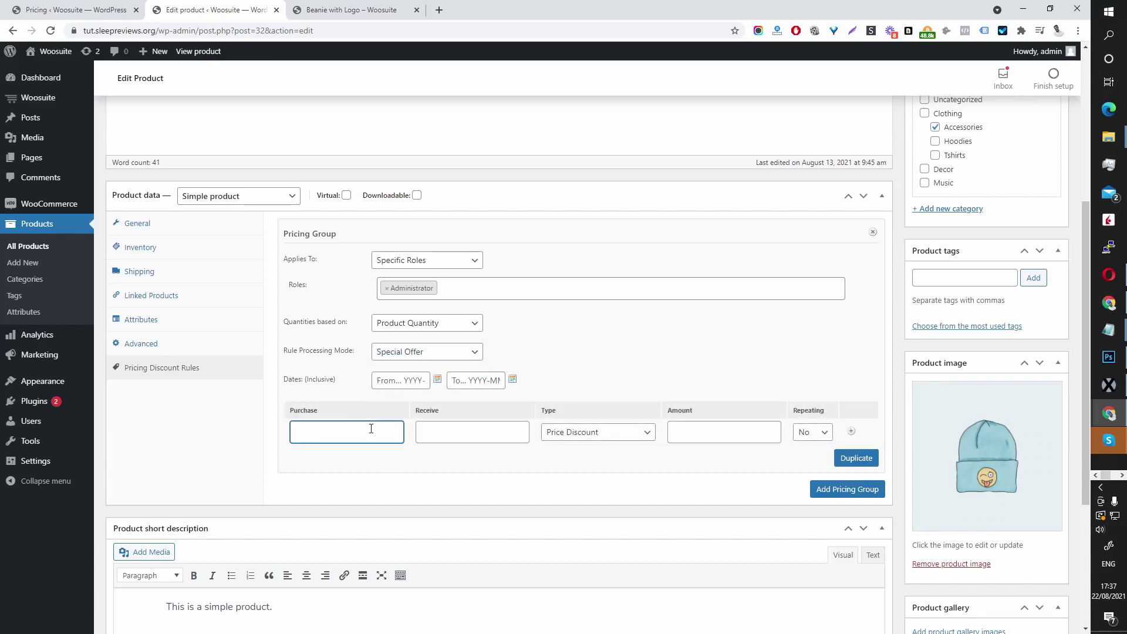
left_click(455, 432)
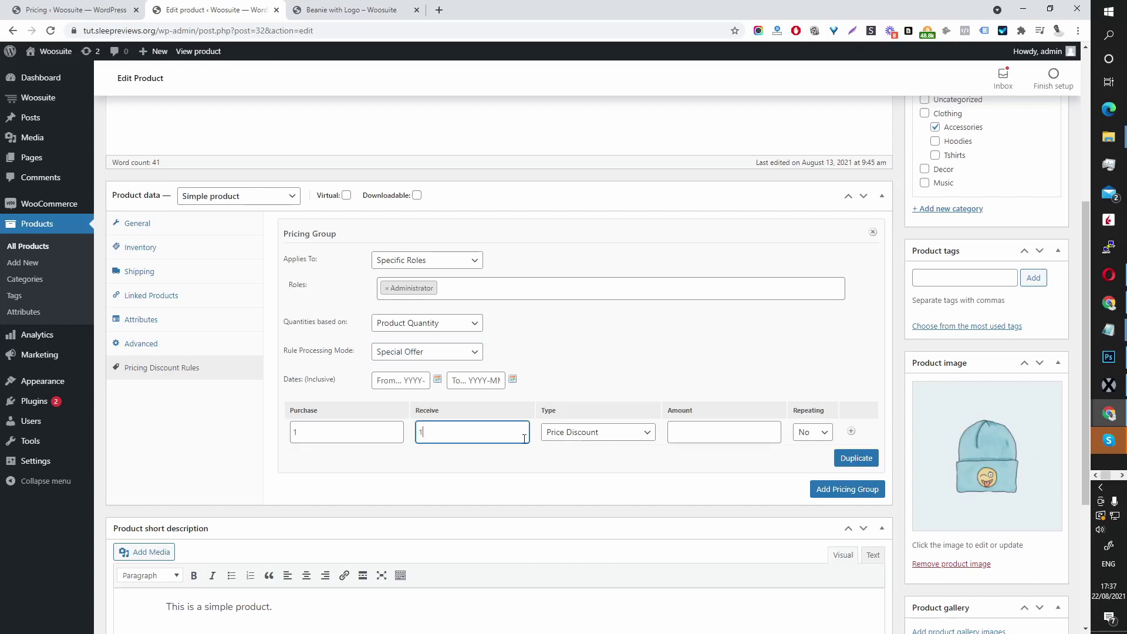
left_click(612, 440)
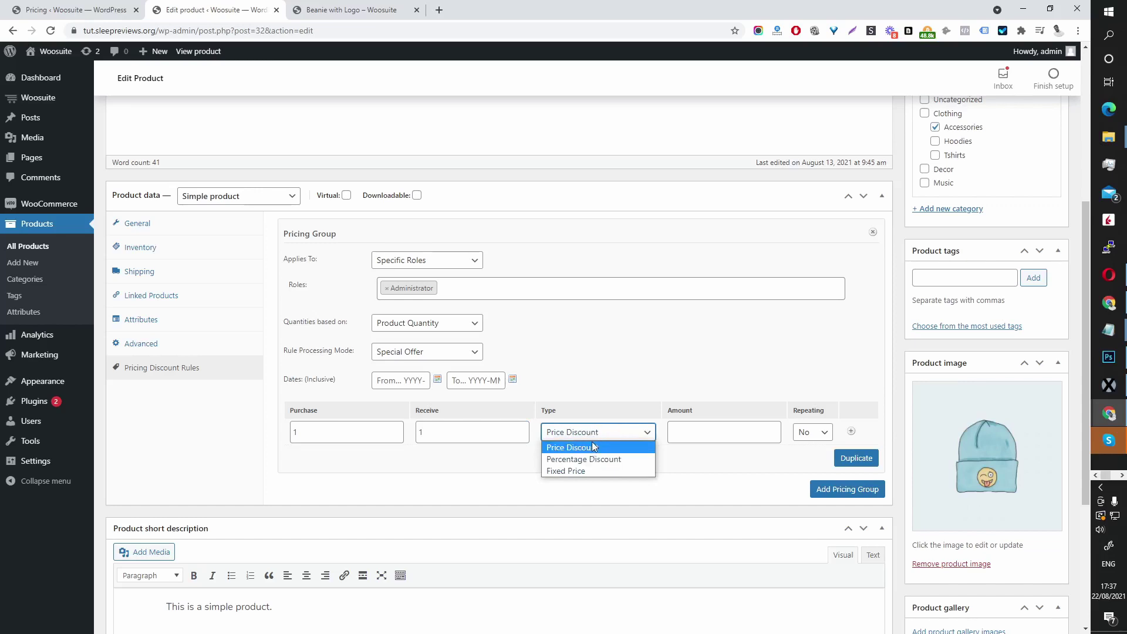
scroll(926, 365, "up", 3)
scroll(881, 399, "down", 3)
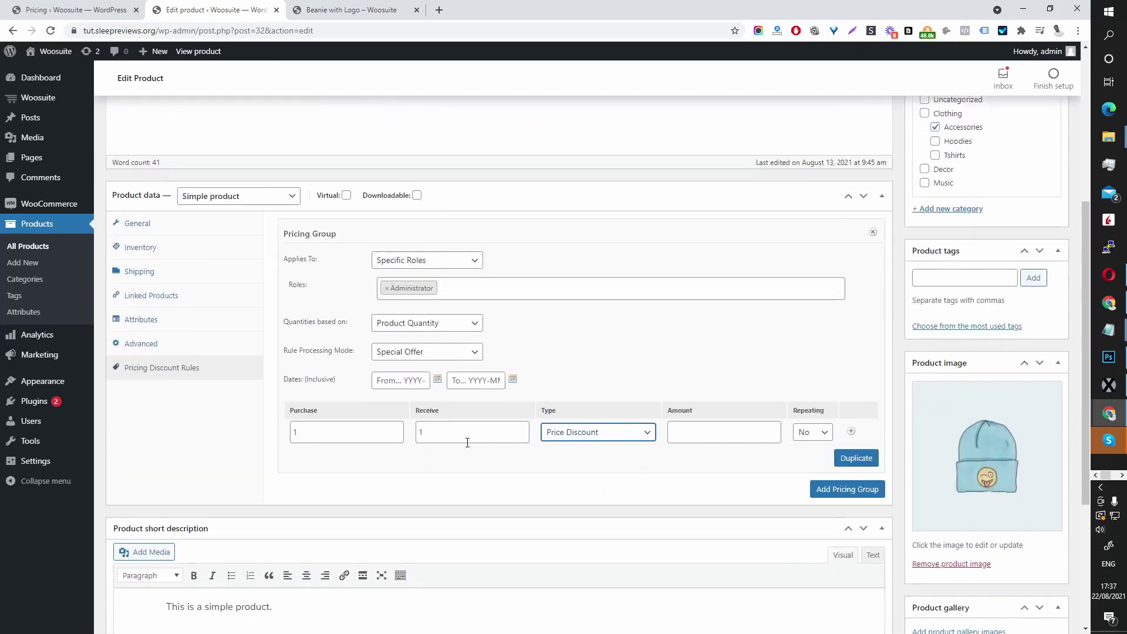
double_click(314, 429)
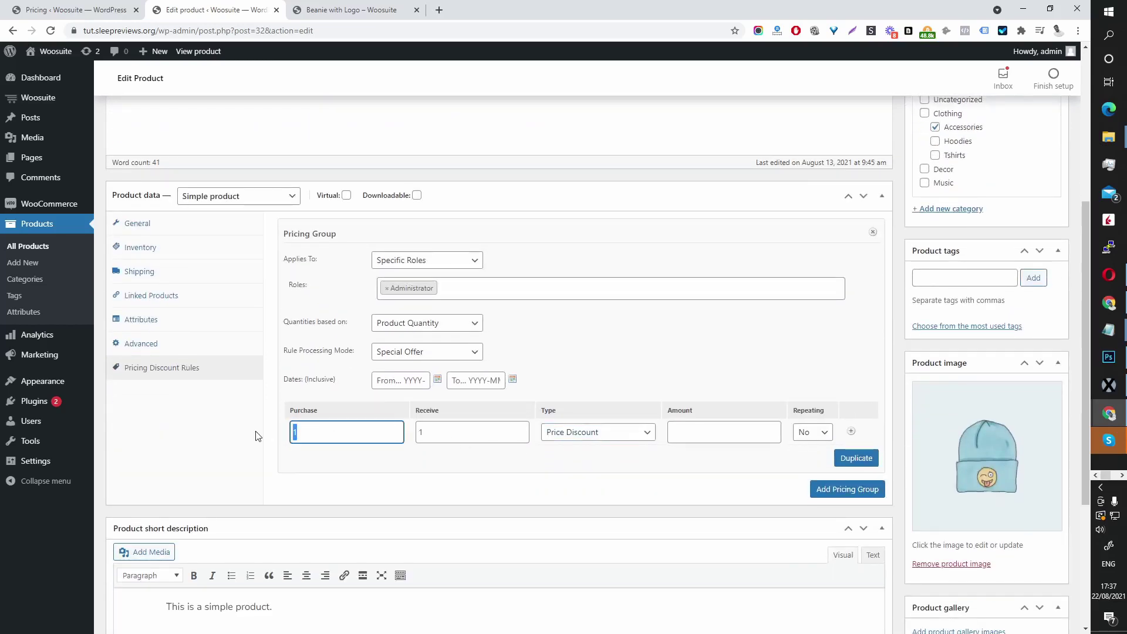
double_click(449, 435)
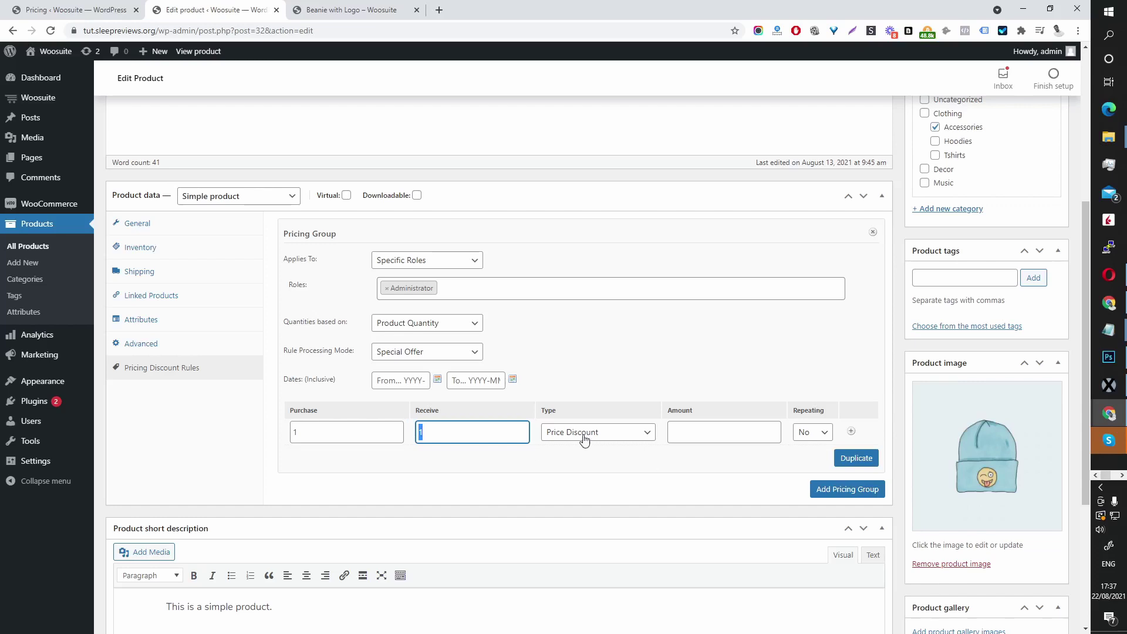
left_click(707, 435)
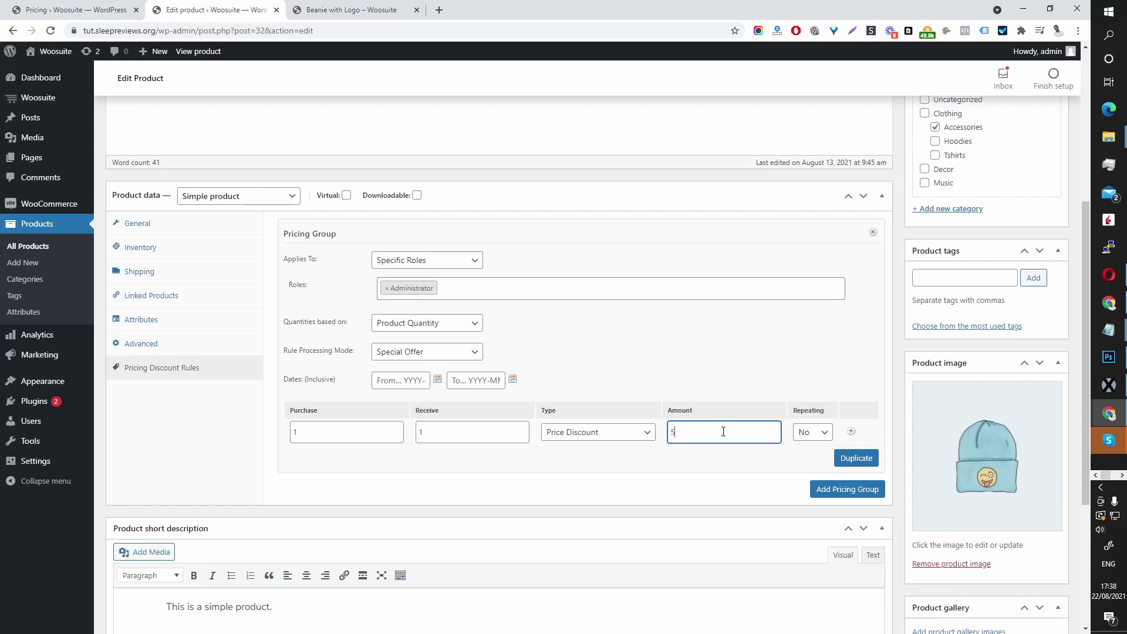
- Try the available discount types for the special offer and set it to Percentage Discount
left_click(558, 433)
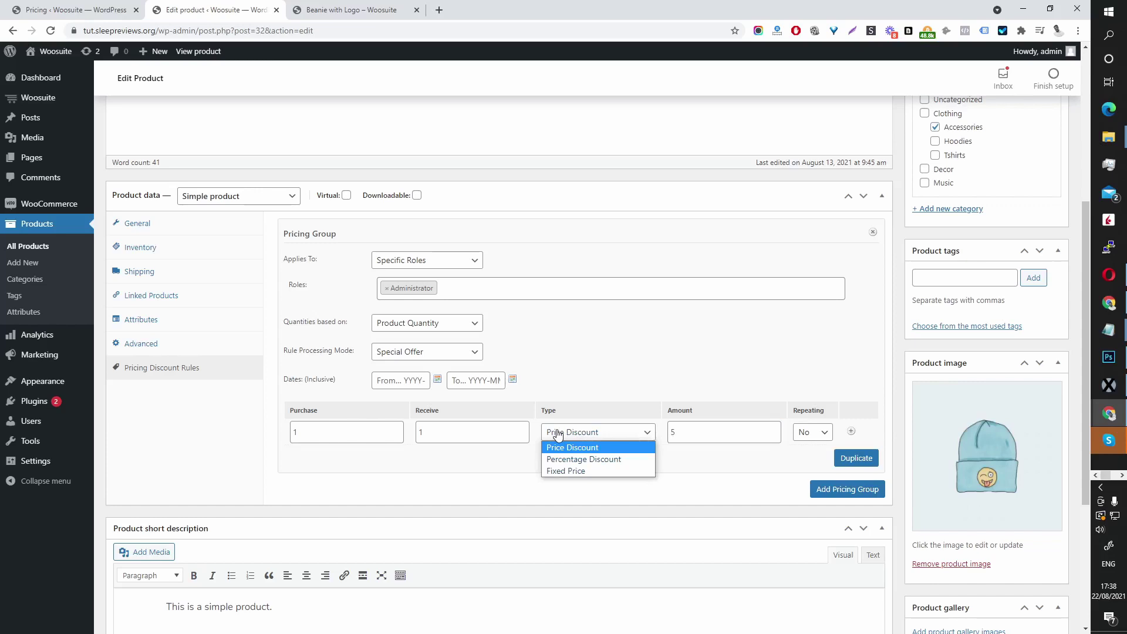
left_click(594, 445)
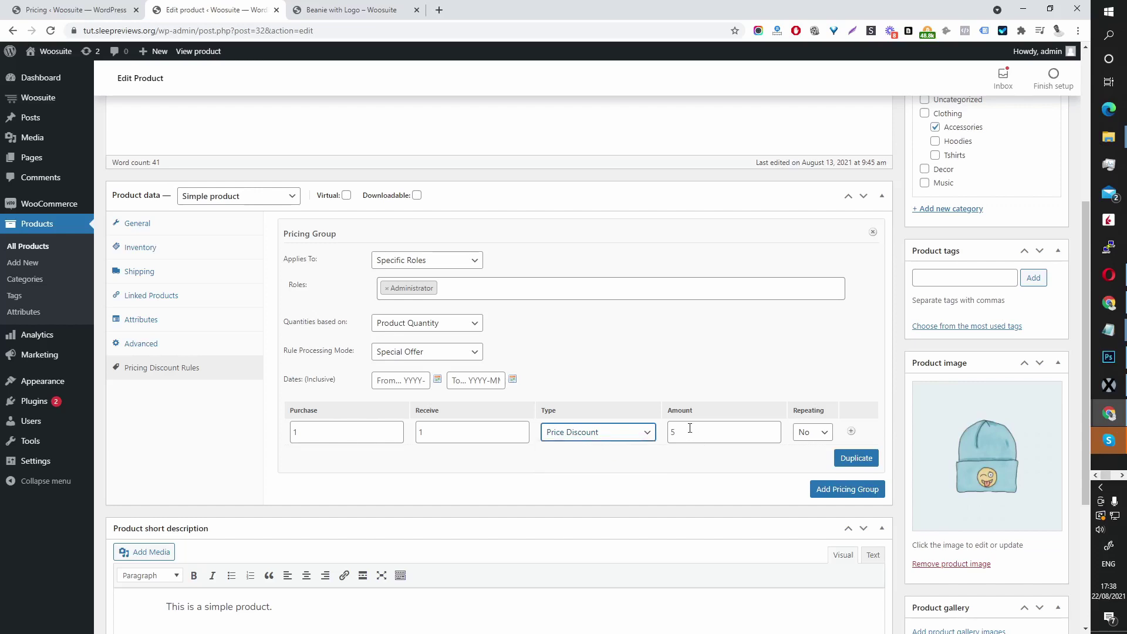
left_click(613, 433)
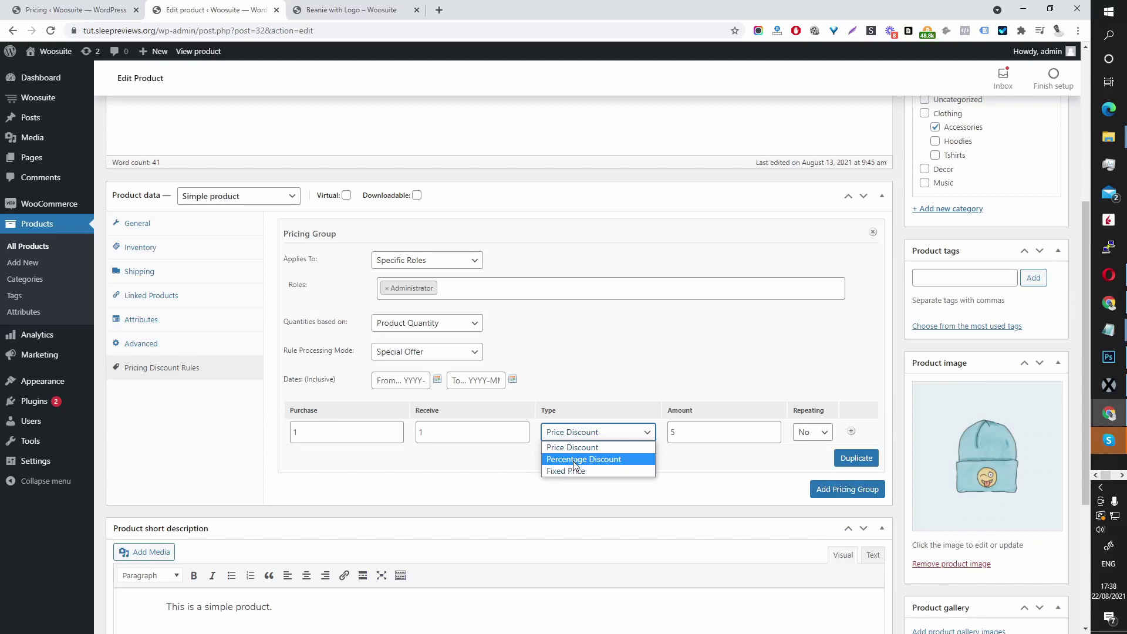
left_click(573, 460)
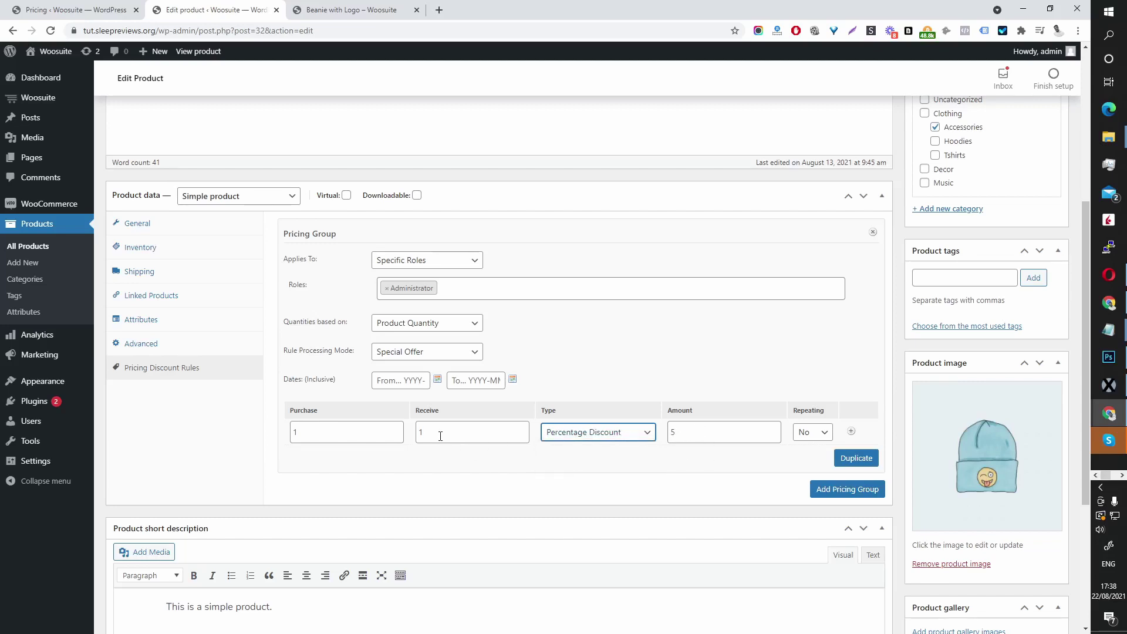
left_click(592, 441)
left_click(575, 466)
left_click(597, 432)
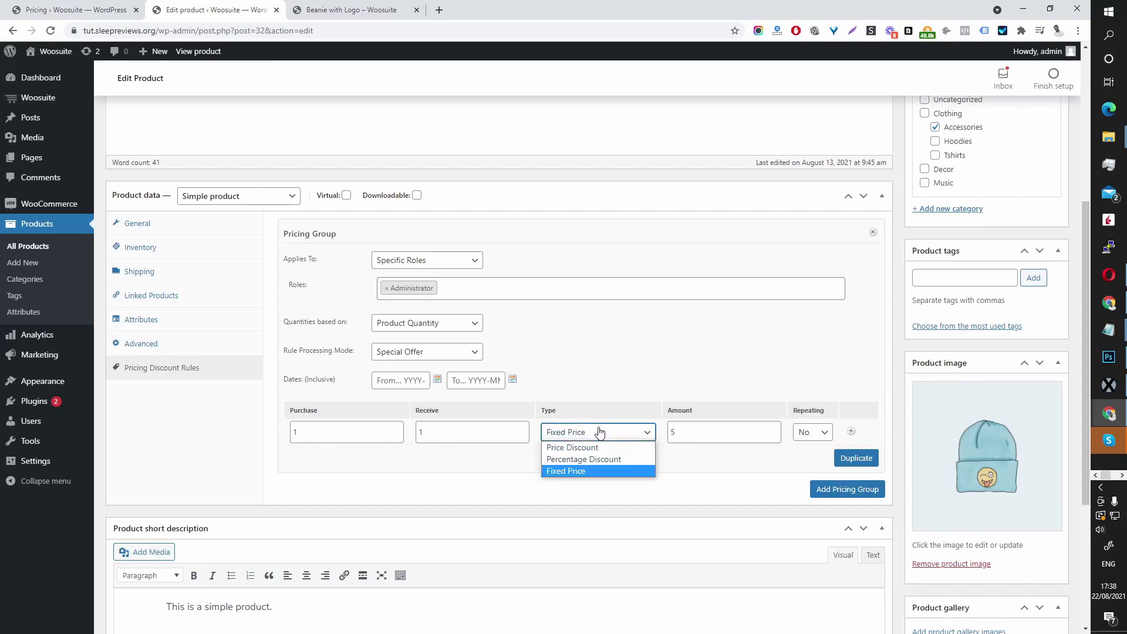
left_click(604, 459)
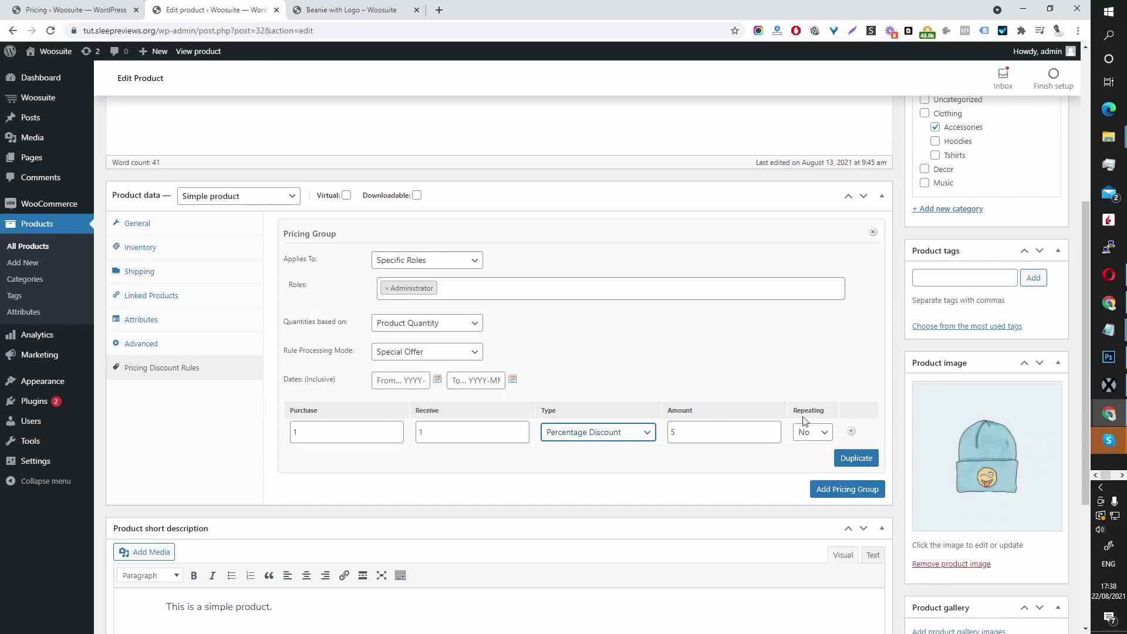
- Update the product and reload its storefront page to check the special offer pricing table
scroll(503, 433, "up", 5)
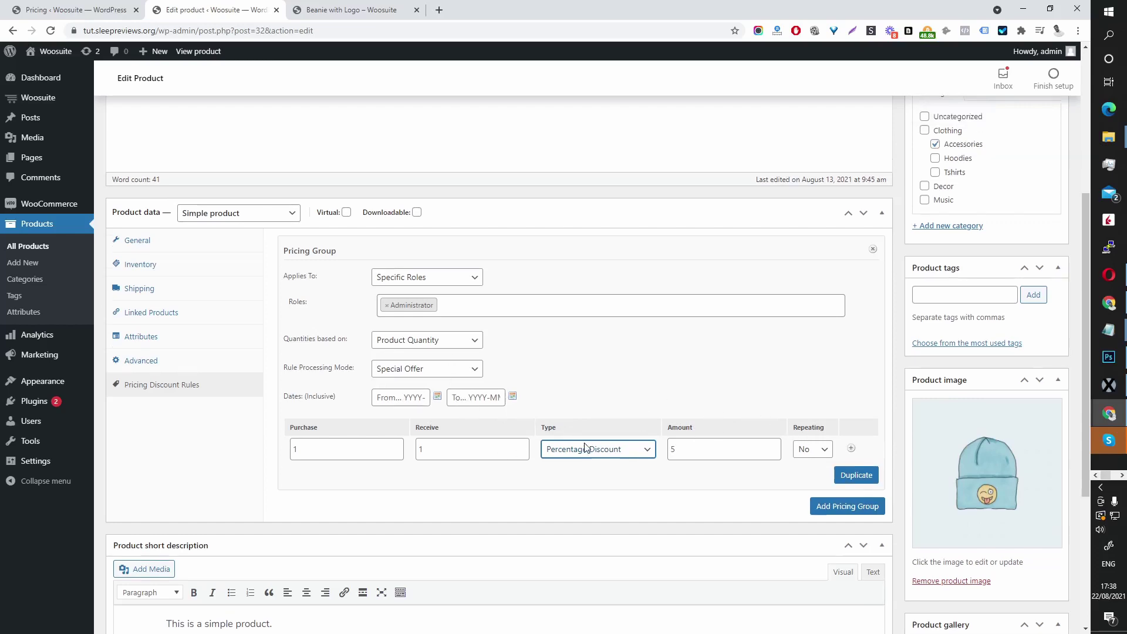
left_click(1043, 307)
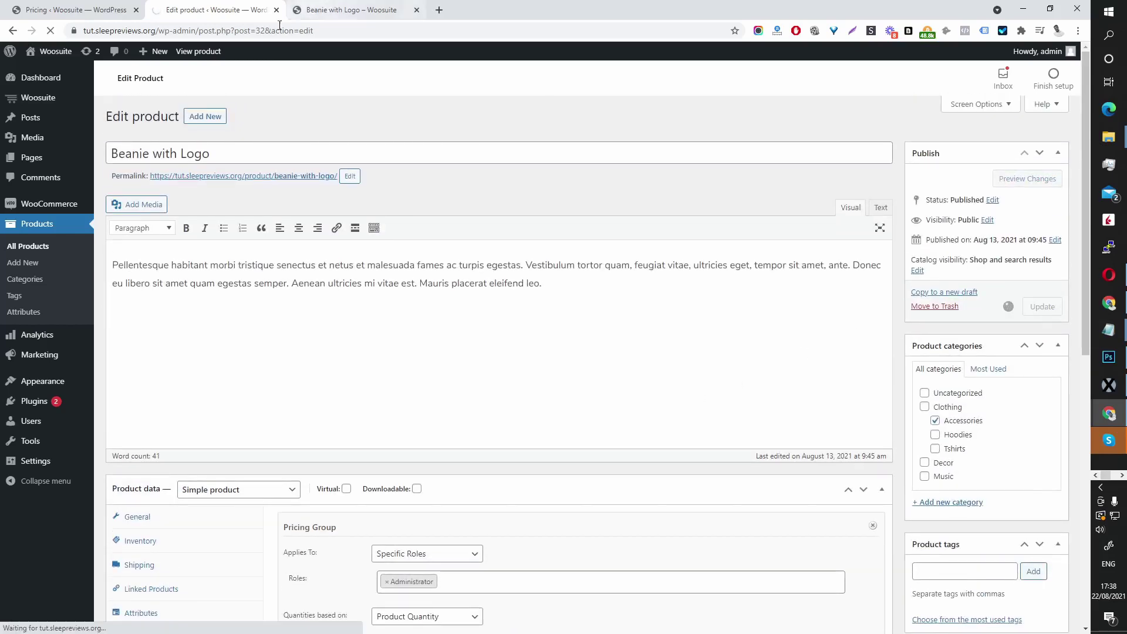
left_click(322, 10)
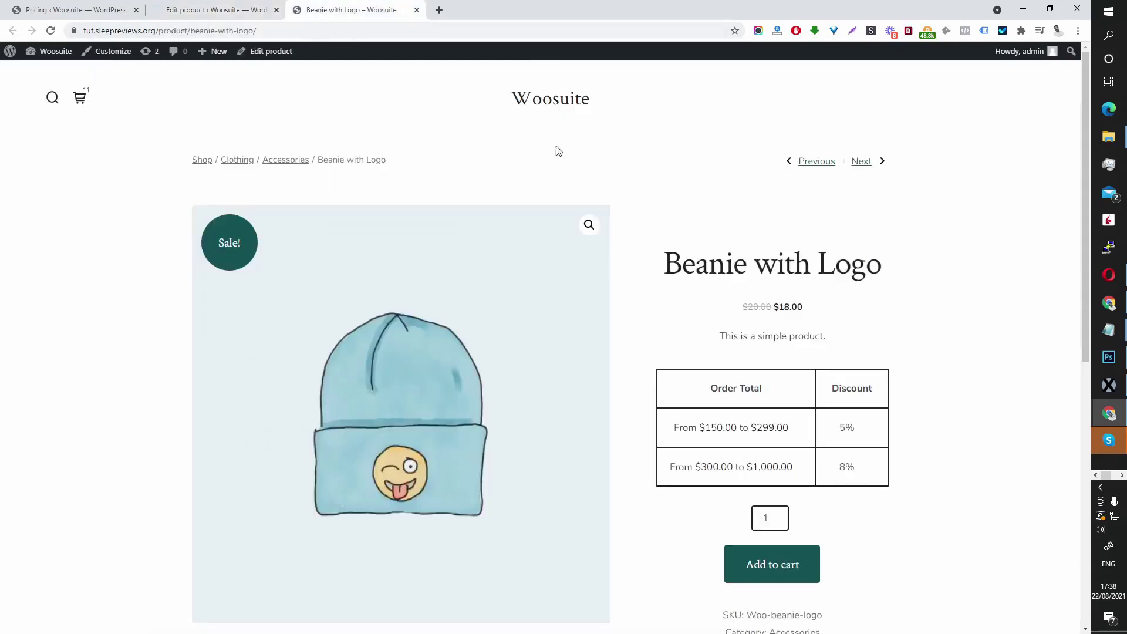
left_click(50, 31)
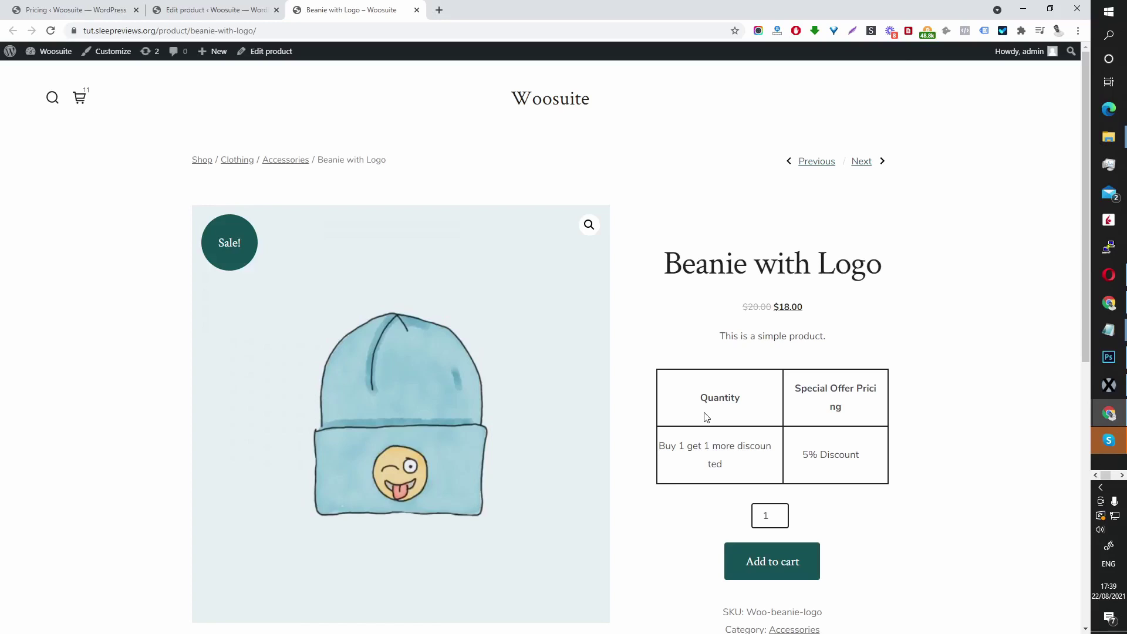
left_click_drag(663, 443, 859, 483)
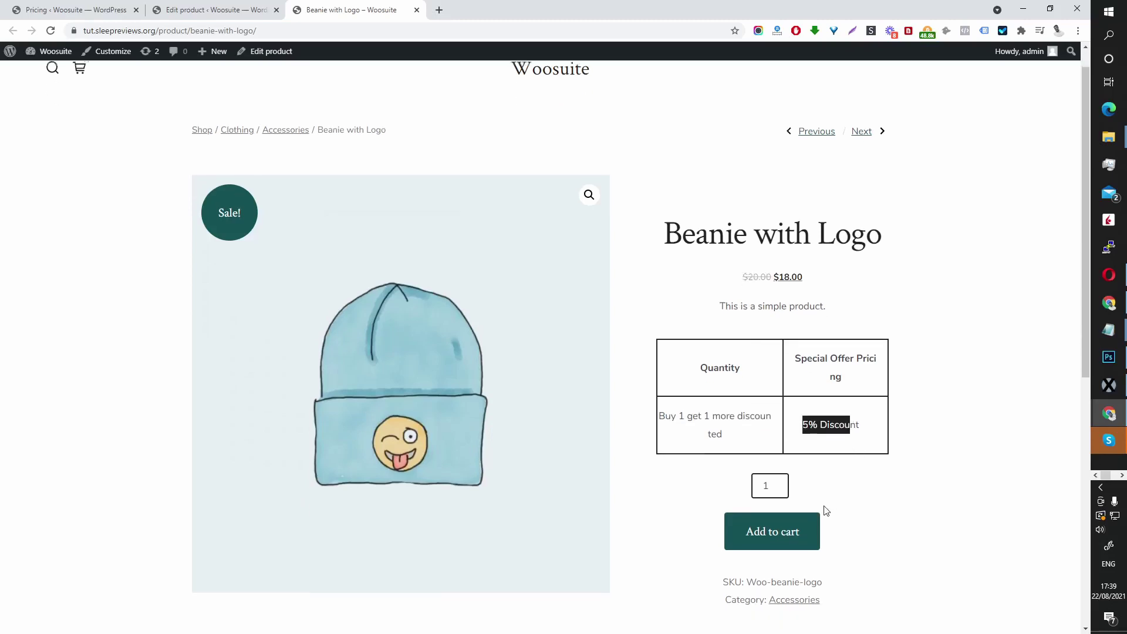
- Add 2 of the Beanie with Logo to the cart and view the cart
scroll(814, 510, "down", 1)
left_click(779, 455)
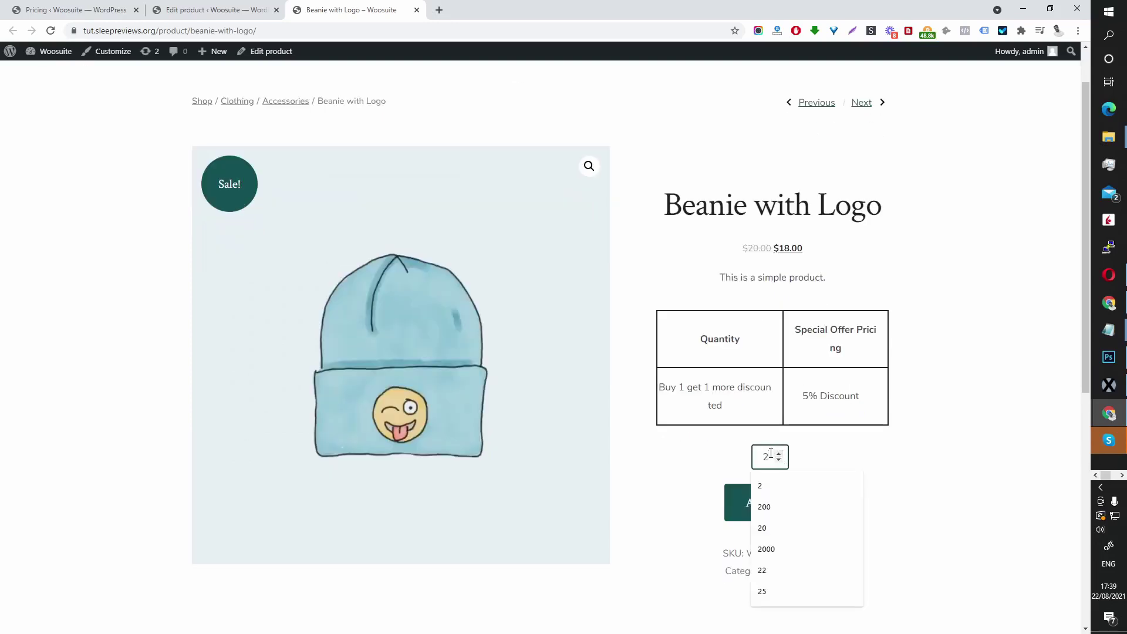
left_click(859, 469)
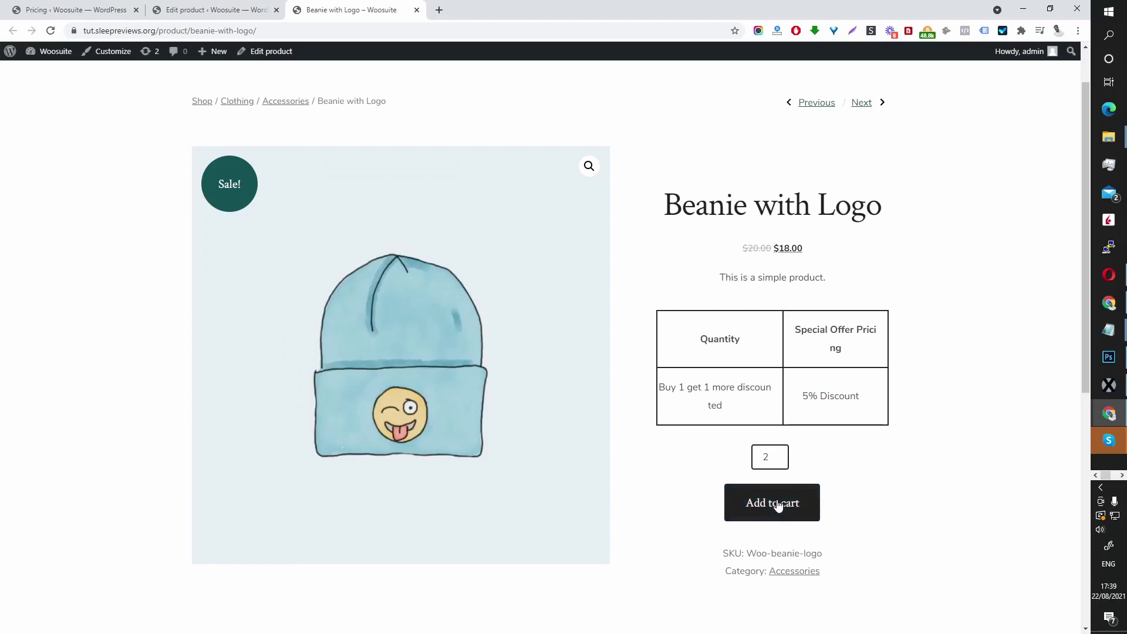
scroll(775, 503, "down", 3)
left_click(781, 332)
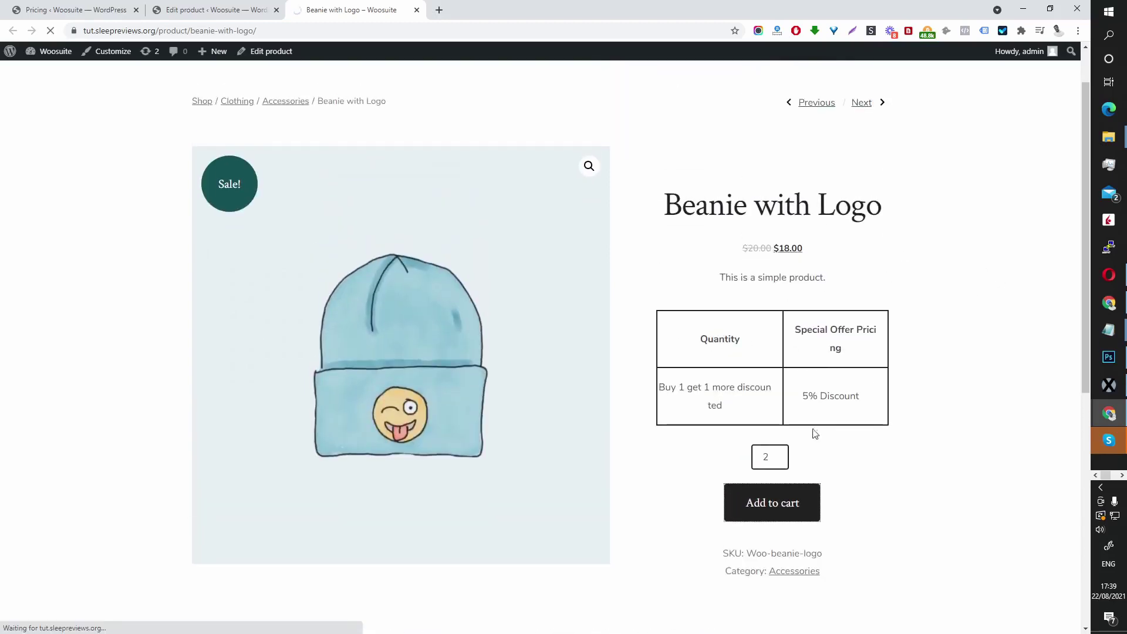
left_click(815, 253)
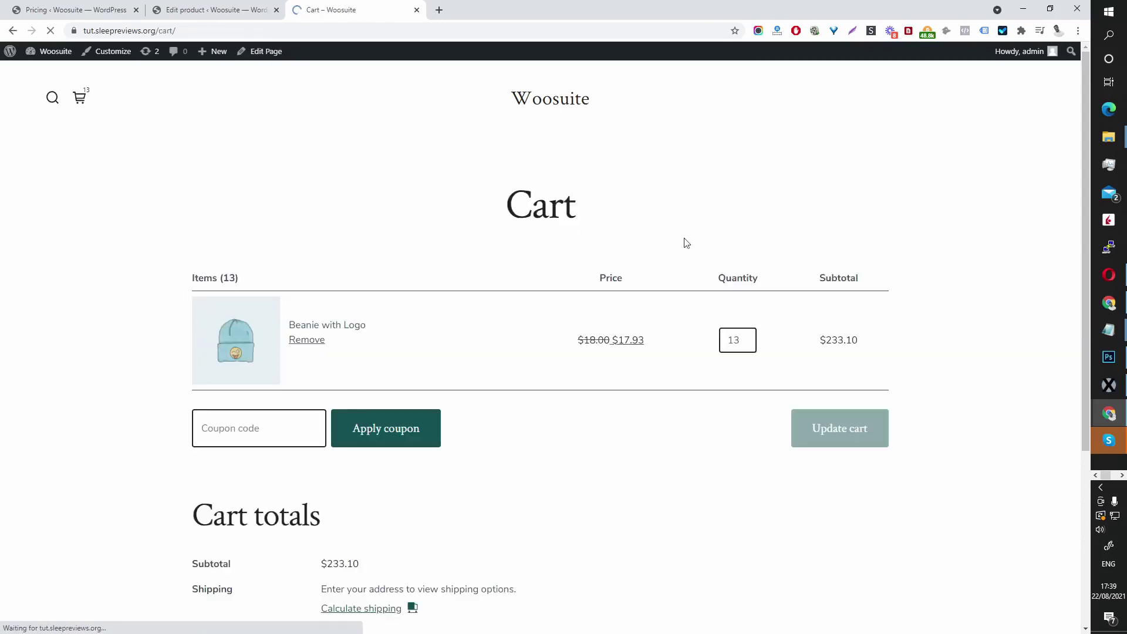
- Remove the existing cart item, add 2 of the Beanie with Logo from its product page, and check the discounted unit price
left_click(306, 337)
left_click(253, 9)
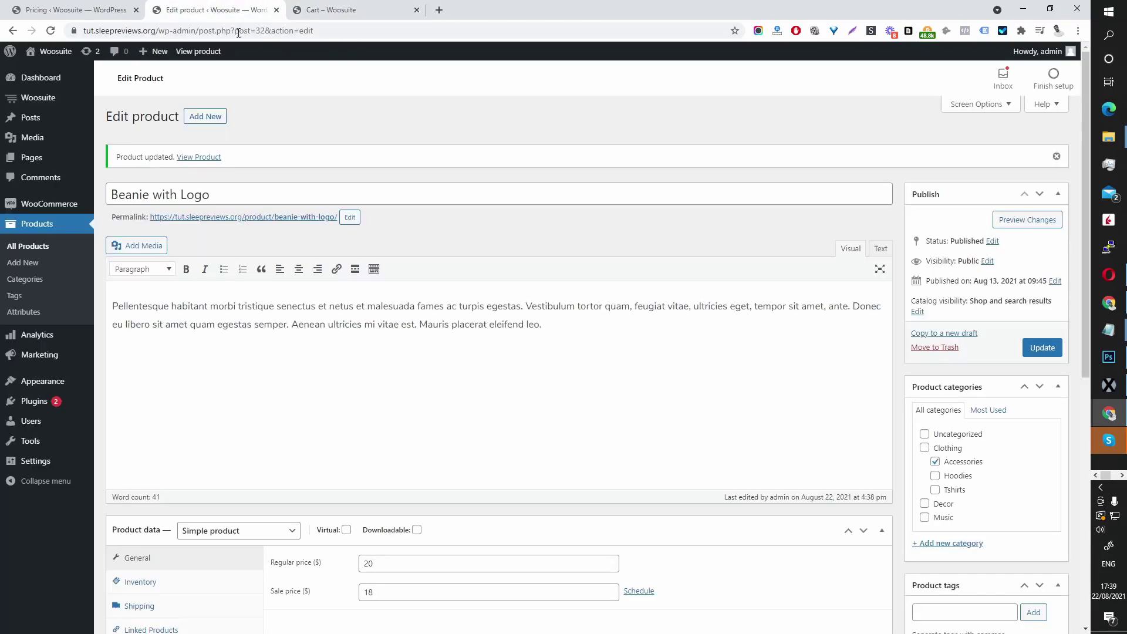
middle_click(199, 52)
left_click(557, 10)
left_click(353, 9)
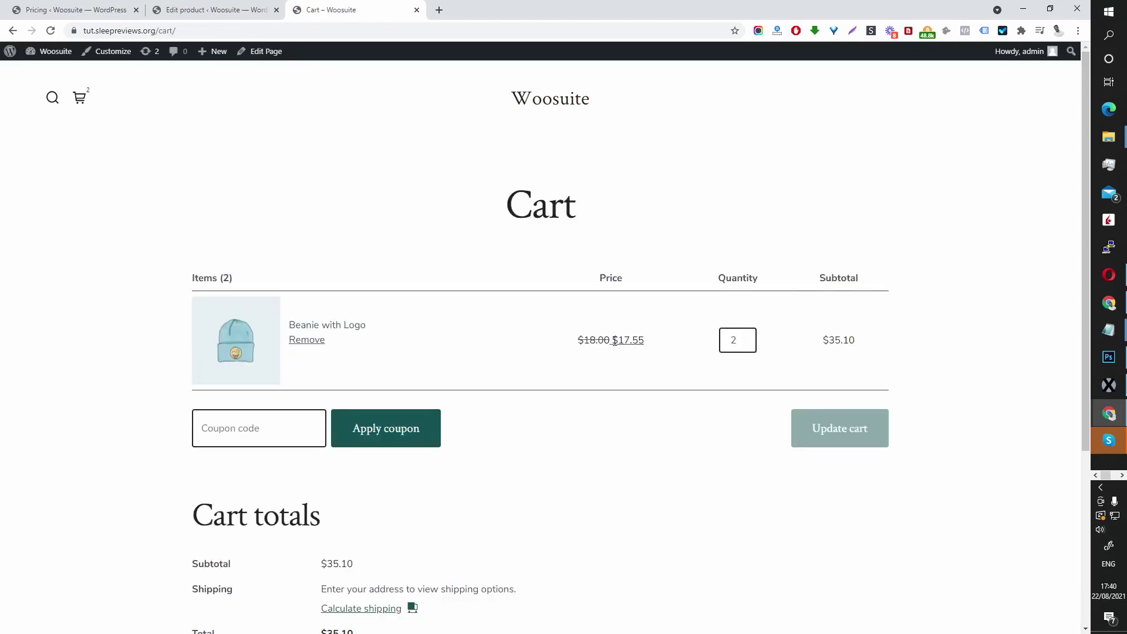
left_click_drag(587, 340, 596, 340)
left_click_drag(619, 340, 630, 340)
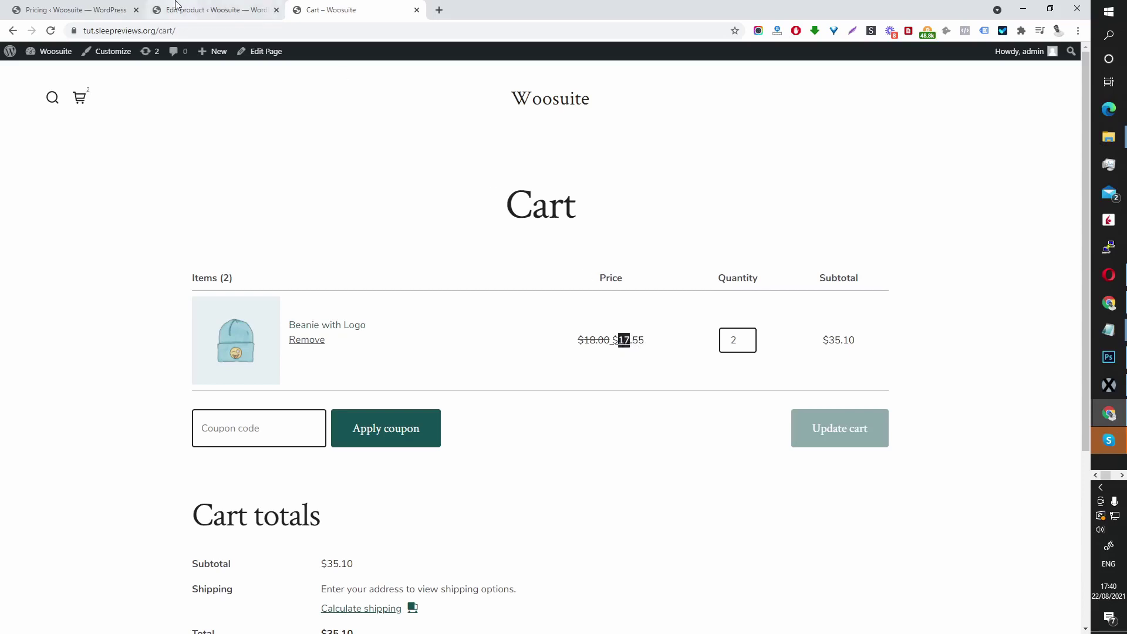
- Return to the product editor and set the special offer's percentage discount amount to 100
left_click(214, 9)
double_click(678, 414)
type("5")
left_click_drag(674, 413, 666, 416)
type("100")
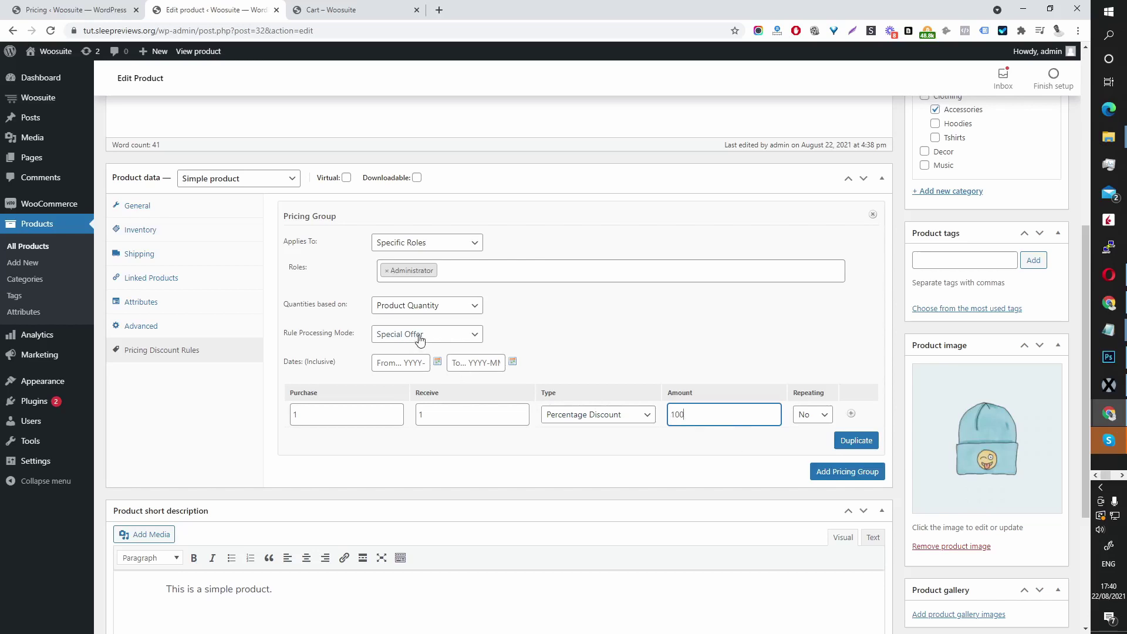
- Switch the rule processing mode to Bulk and set the first quantity range from 5 to 10
left_click(448, 335)
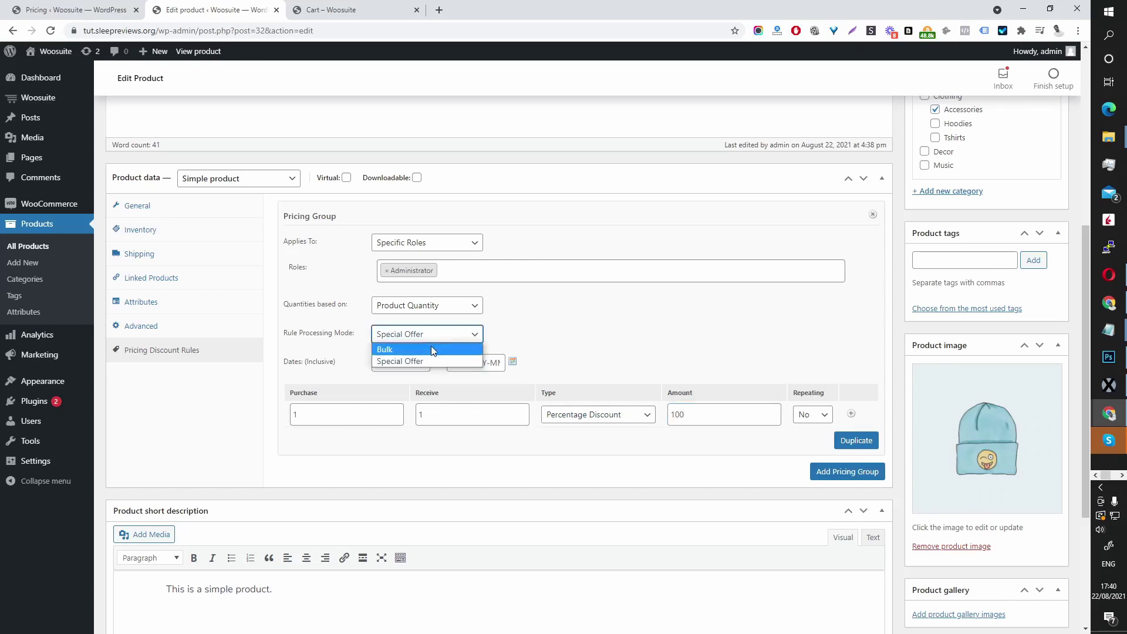
left_click(427, 350)
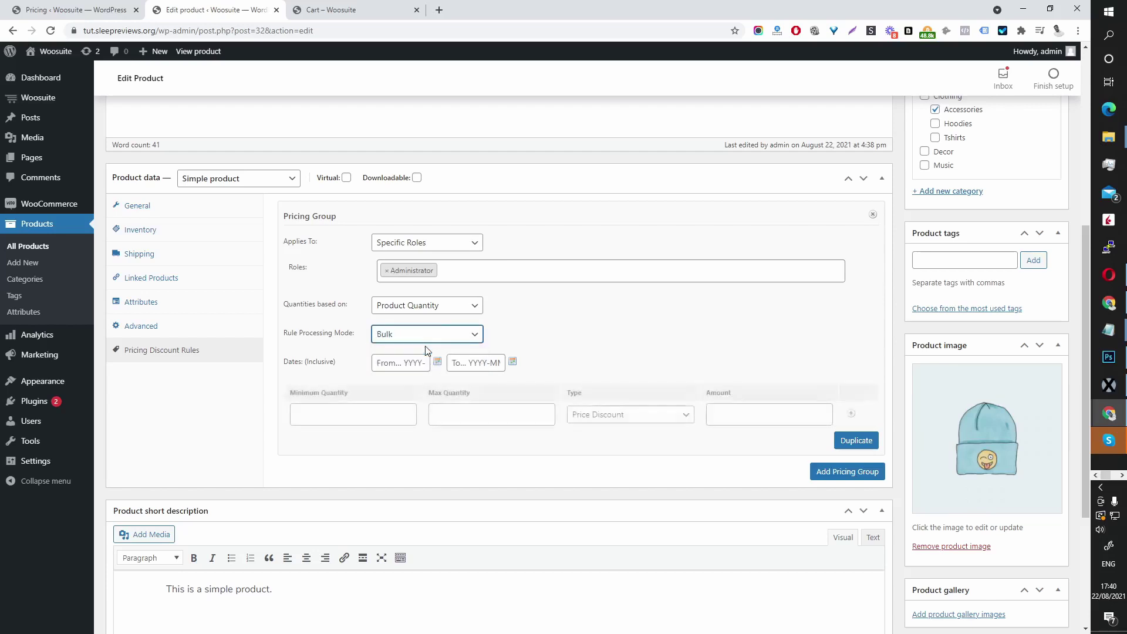
left_click(363, 417)
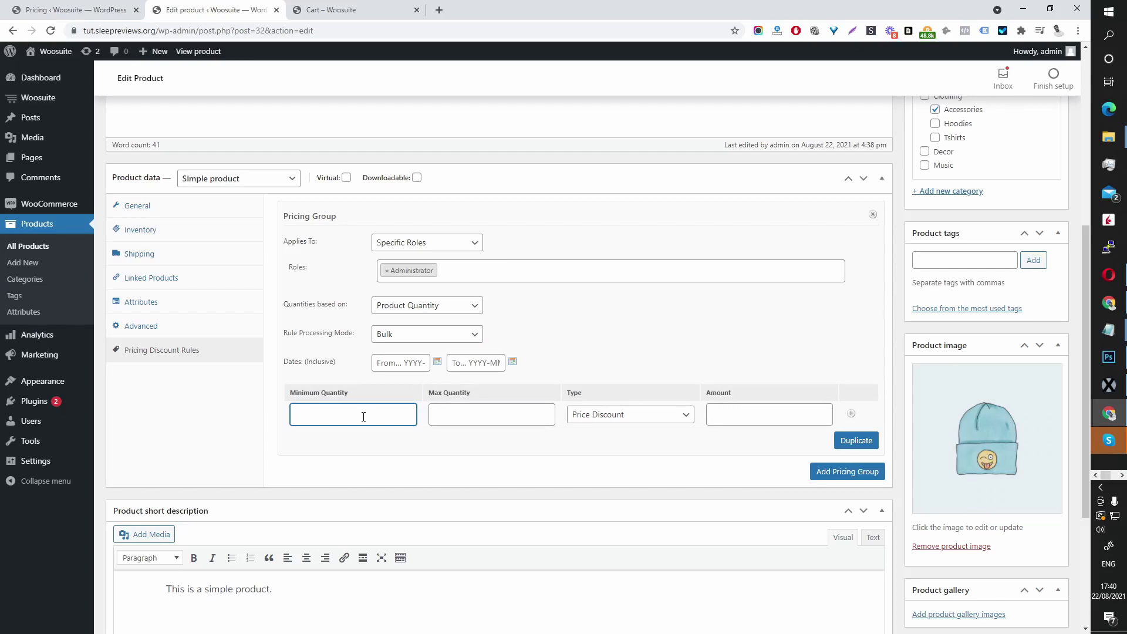
left_click(460, 421)
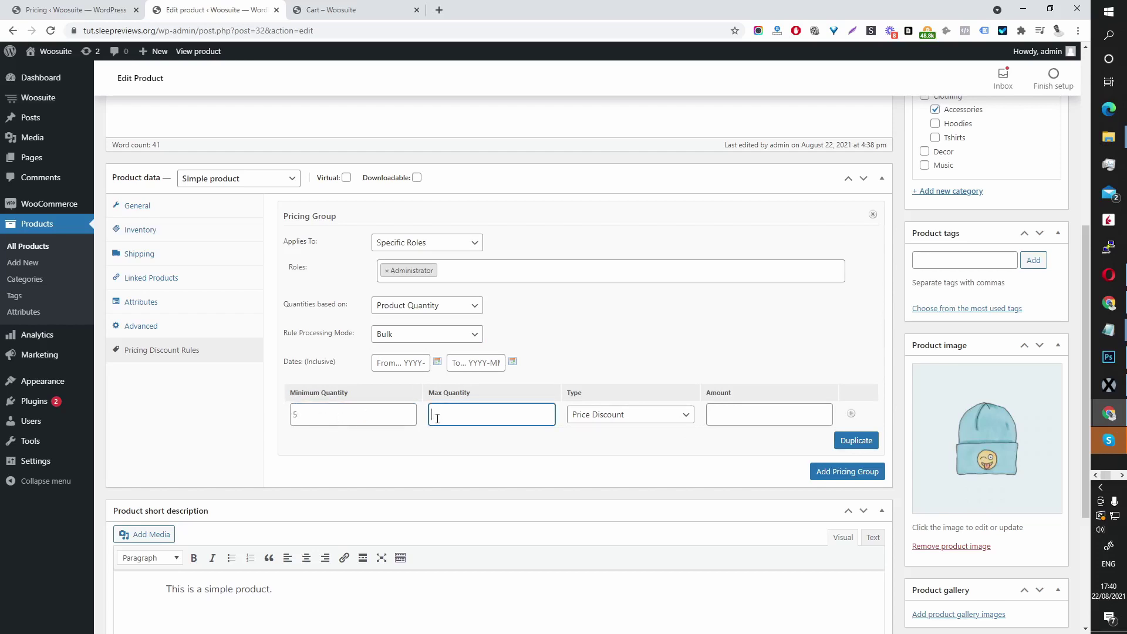
type("10")
- Add two more bulk pricing rows with quantity ranges of 11 to 20 and 21 to *
left_click(851, 414)
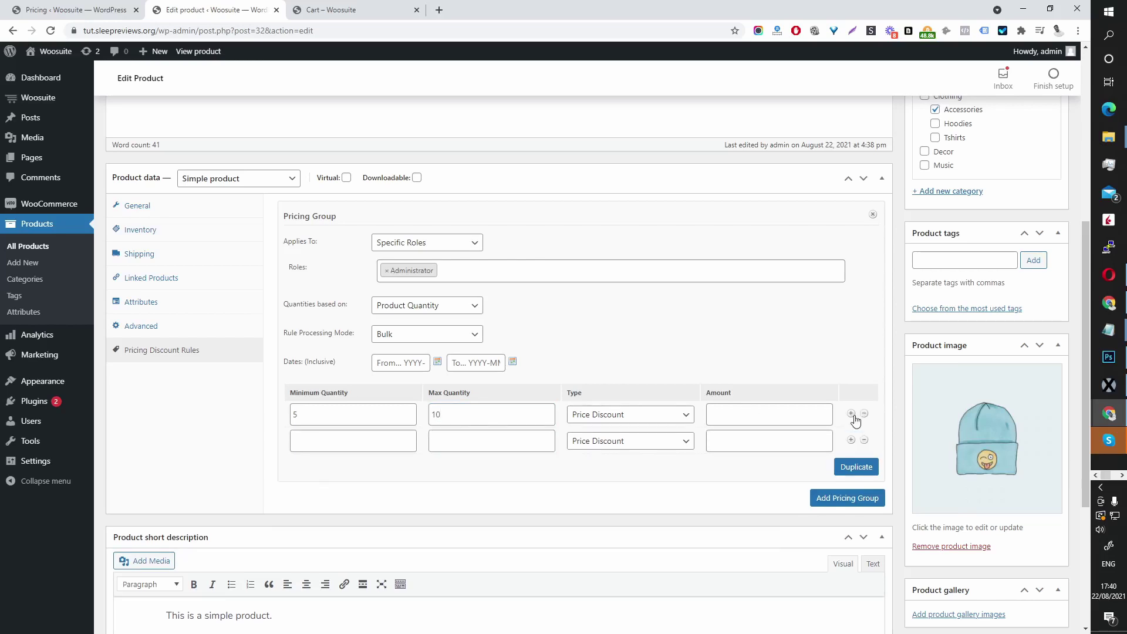
left_click(852, 440)
left_click(386, 444)
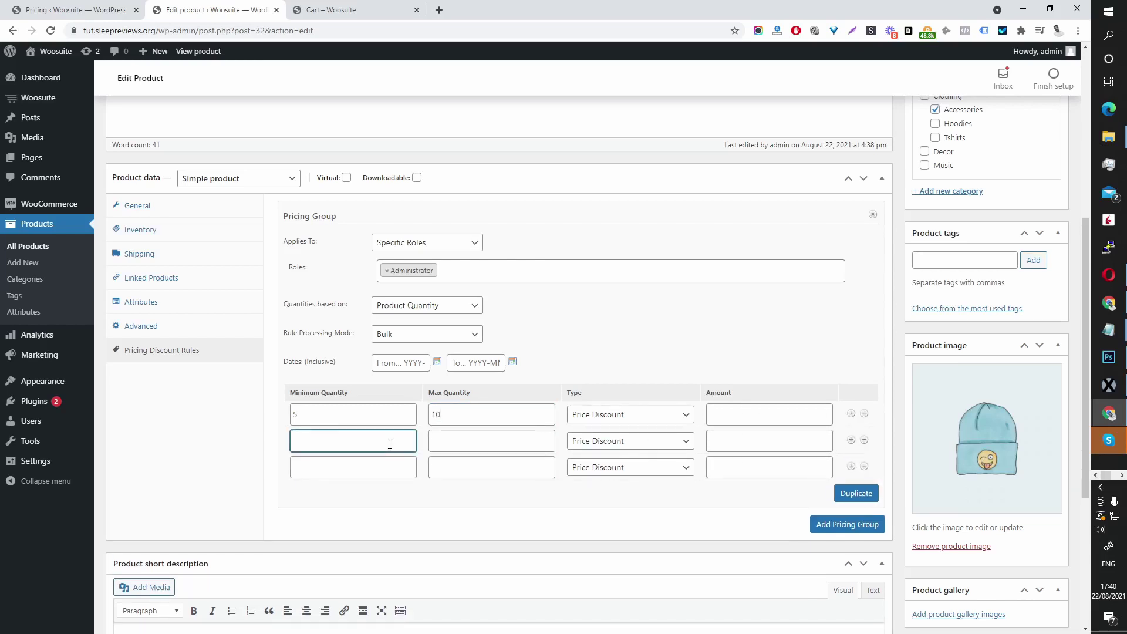
left_click(460, 444)
type("20")
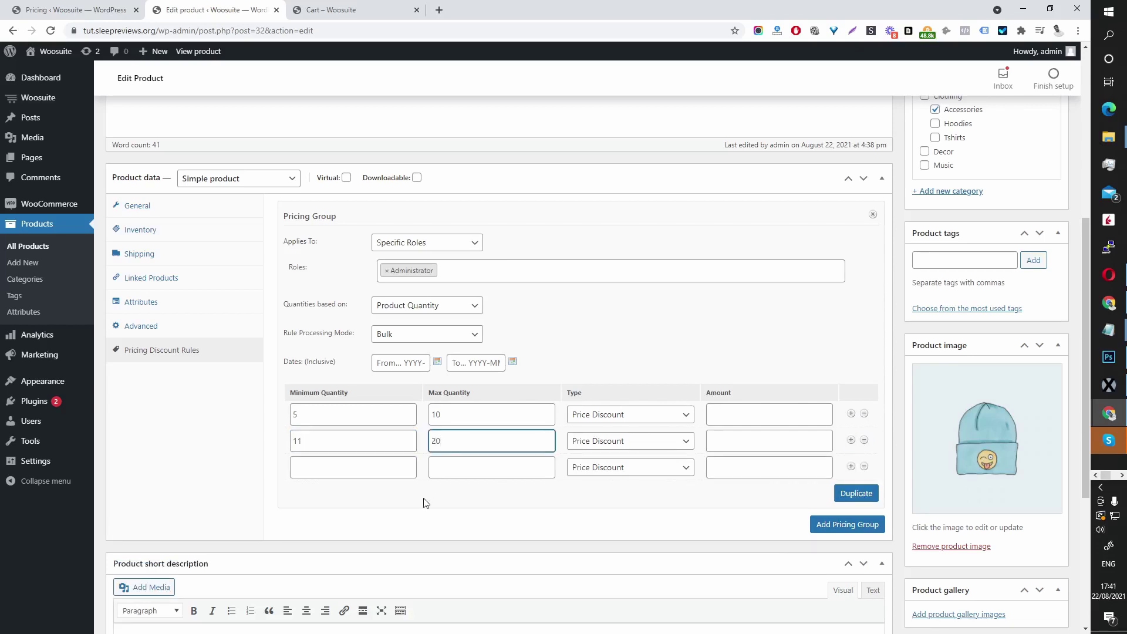
left_click(365, 467)
left_click(454, 471)
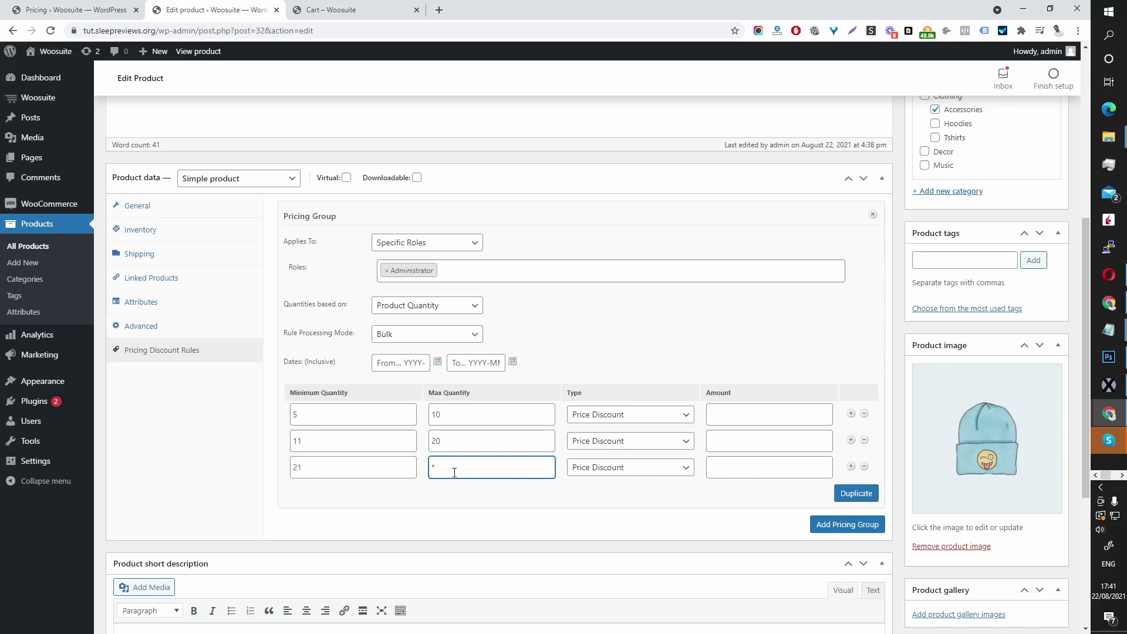
- Set the discount type of all three bulk pricing rows to Percentage Discount
left_click(622, 417)
left_click(621, 441)
left_click(621, 442)
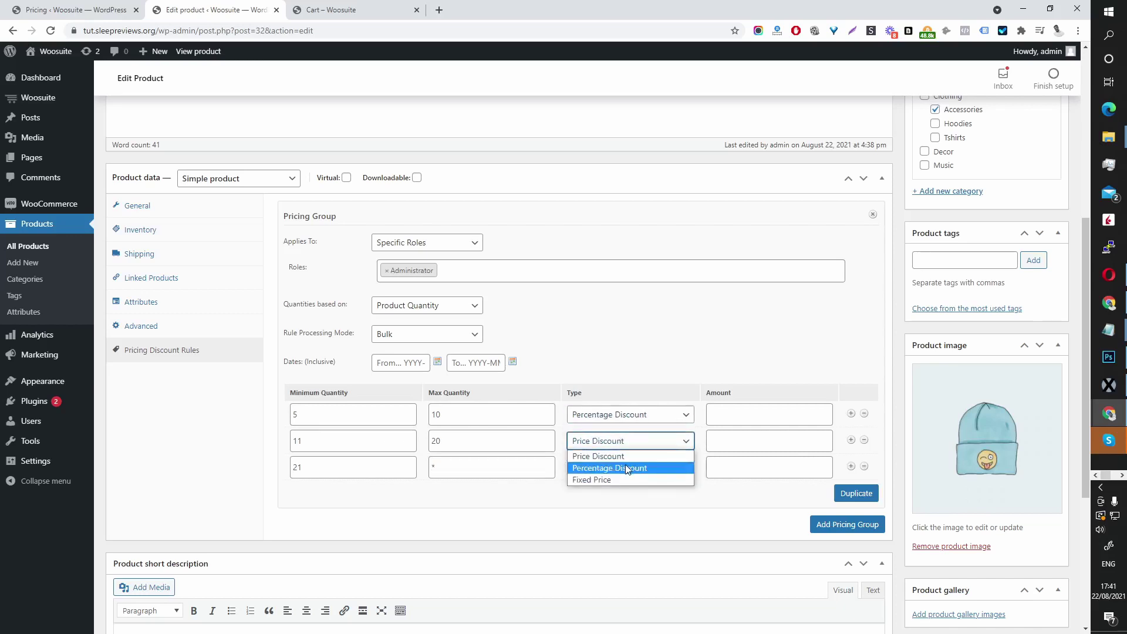
left_click(626, 466)
left_click(626, 469)
left_click(633, 495)
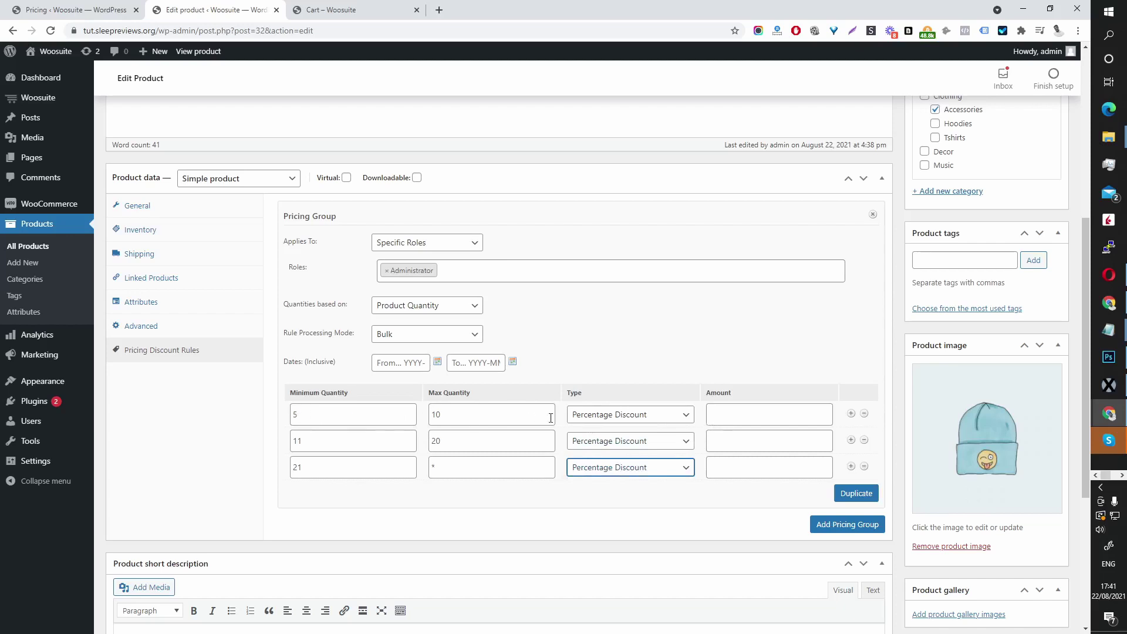
- Set the bulk rows' discount amounts to 5, 8 and 10 in ascending quantity order, and update the product
left_click(709, 416)
type("5")
left_click(771, 438)
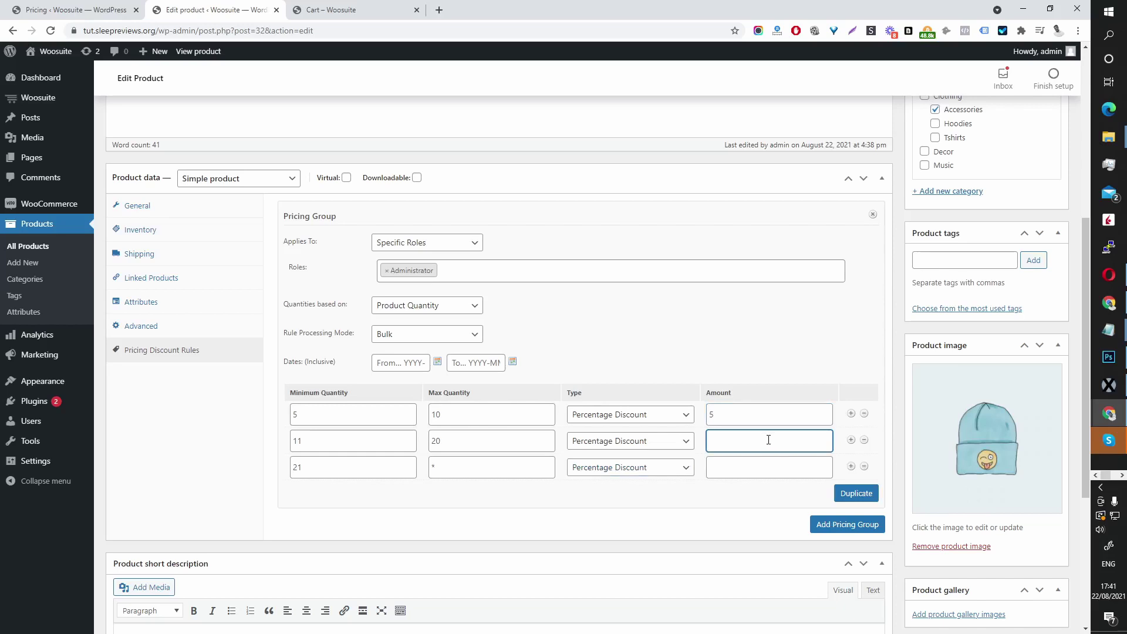
type("8")
left_click(741, 472)
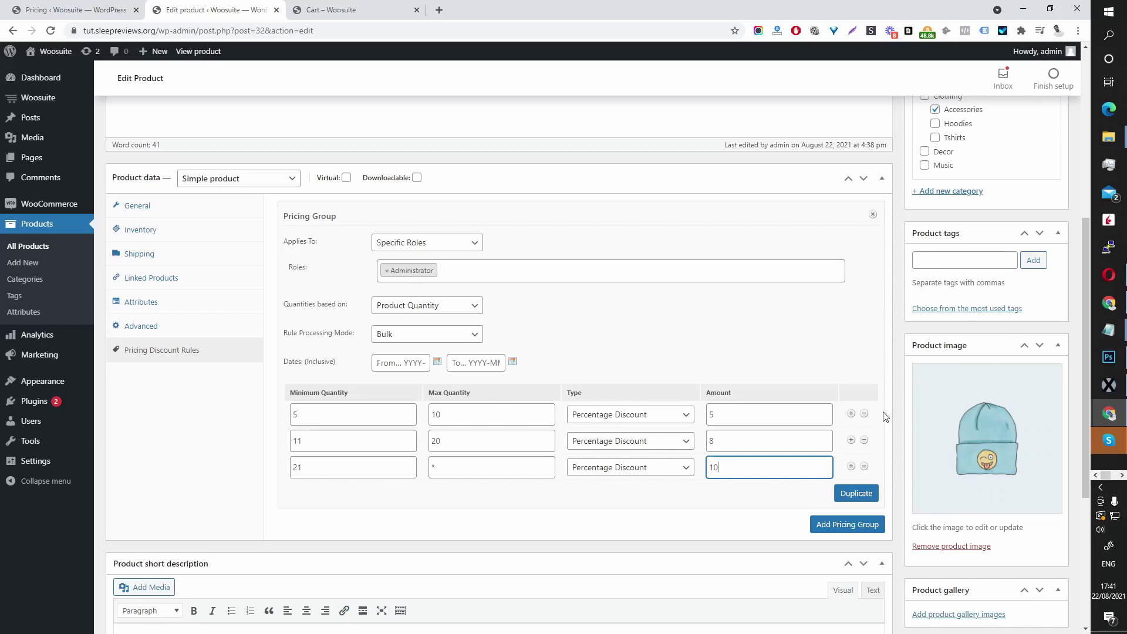
scroll(893, 411, "up", 10)
left_click(1039, 289)
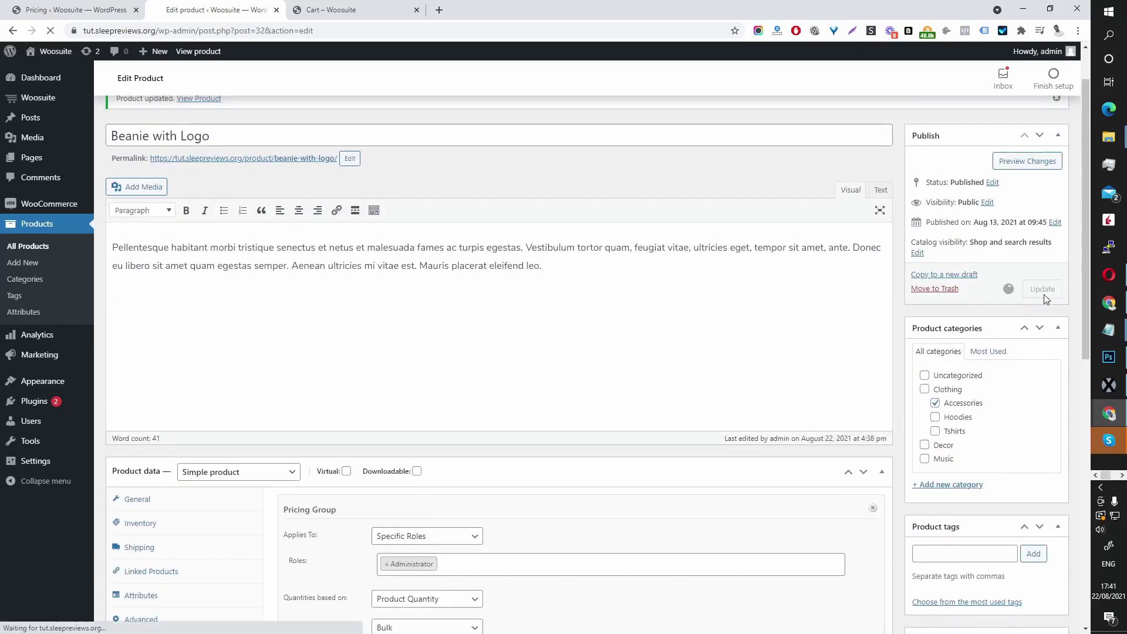
- Remove the Beanie with Logo from the cart, open its product page, and review the bulk purchase pricing table
key("ctrl+Tab")
left_click(316, 344)
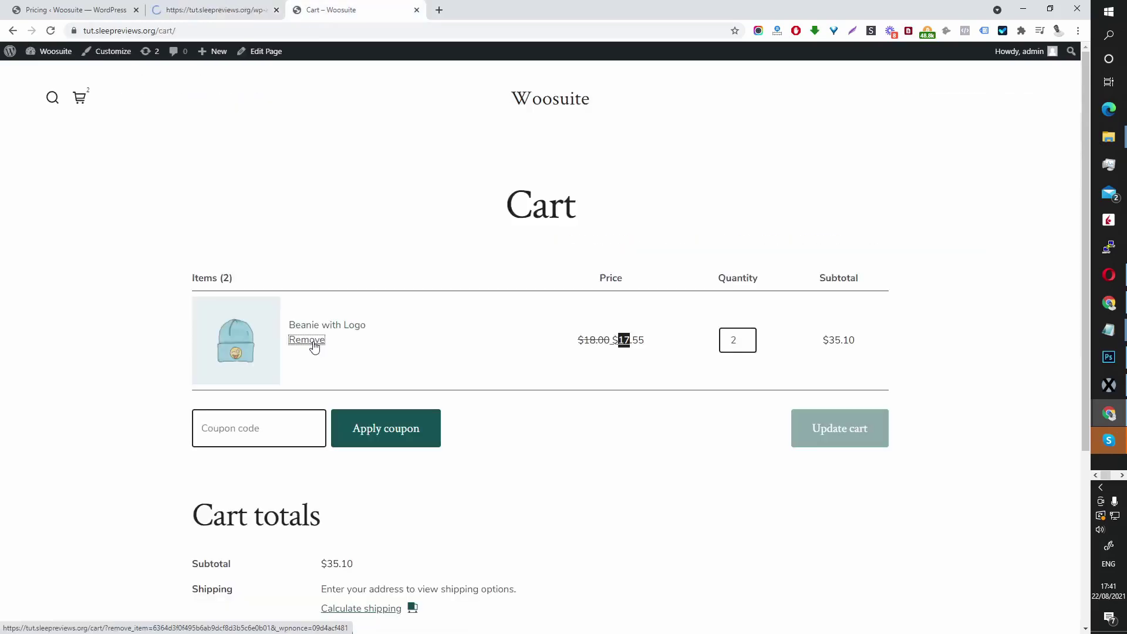
left_click(361, 333)
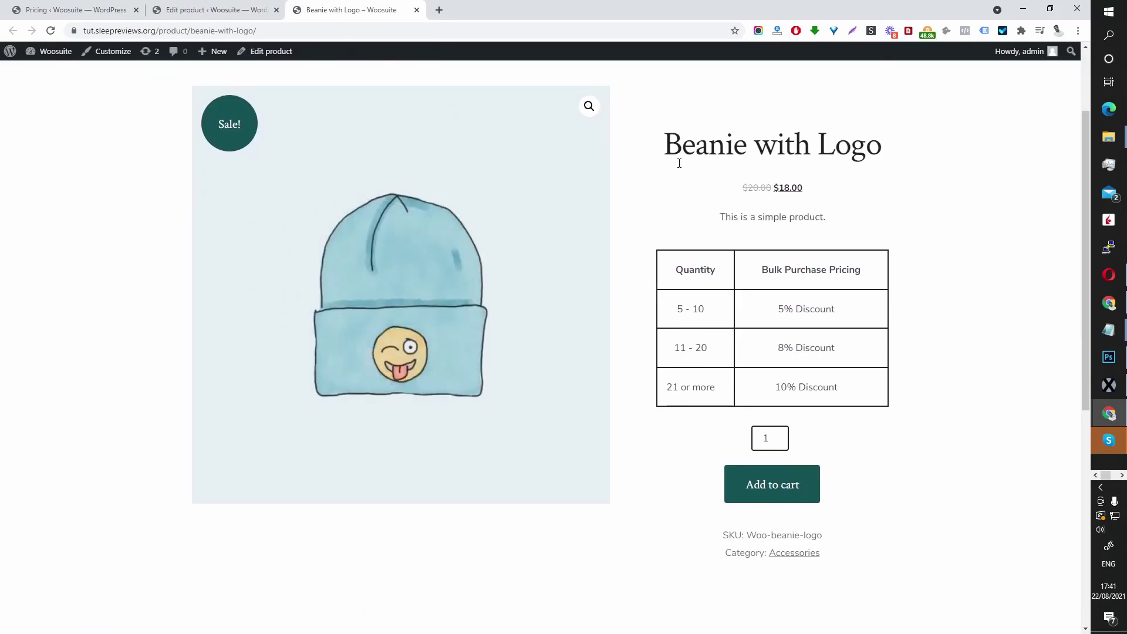
left_click_drag(680, 307, 901, 345)
left_click(978, 327)
scroll(896, 329, "down", 1)
scroll(883, 339, "up", 2)
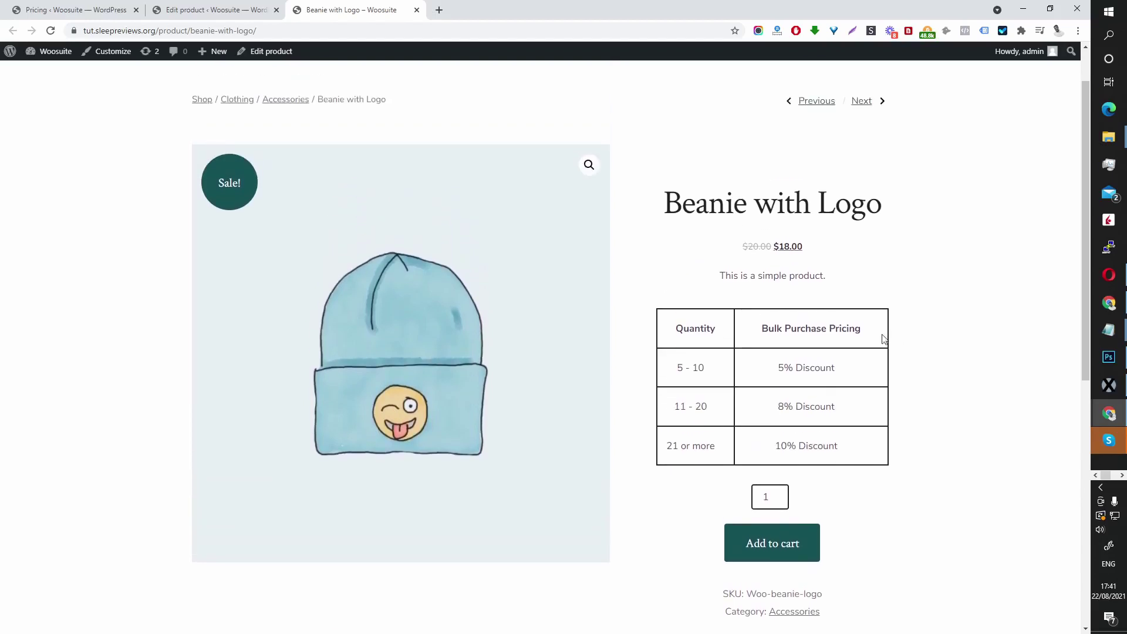
- Raise the product page quantity to 5, lower it back to 1, and check the displayed price
double_click(778, 497)
type("4")
left_click(779, 495)
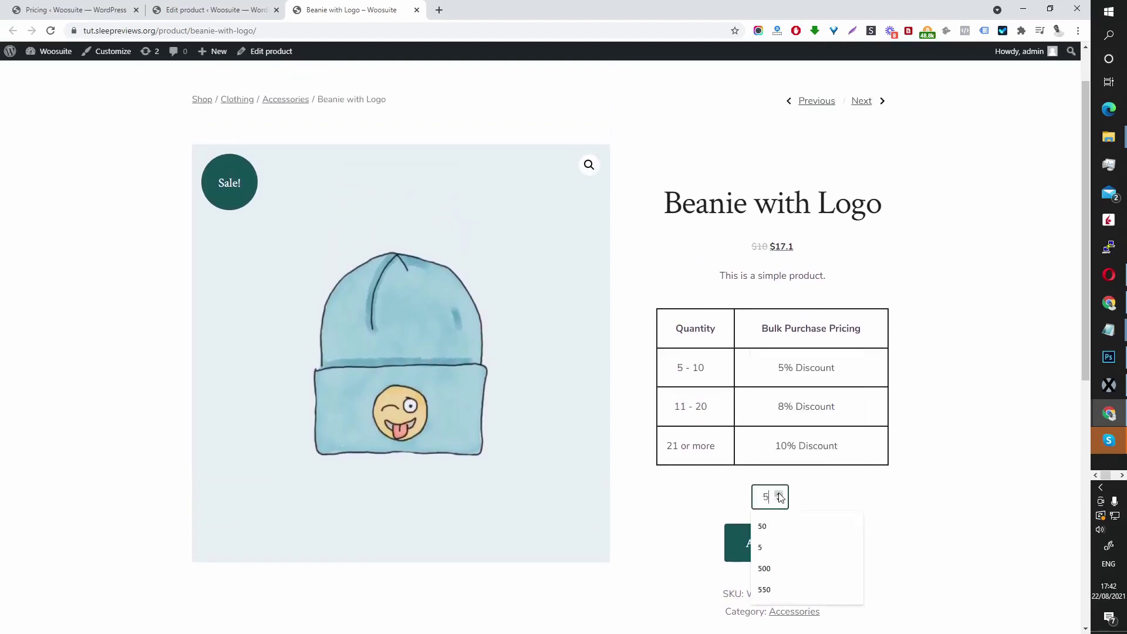
left_click(779, 500)
left_click(779, 500)
left_click(779, 501)
left_click(779, 500)
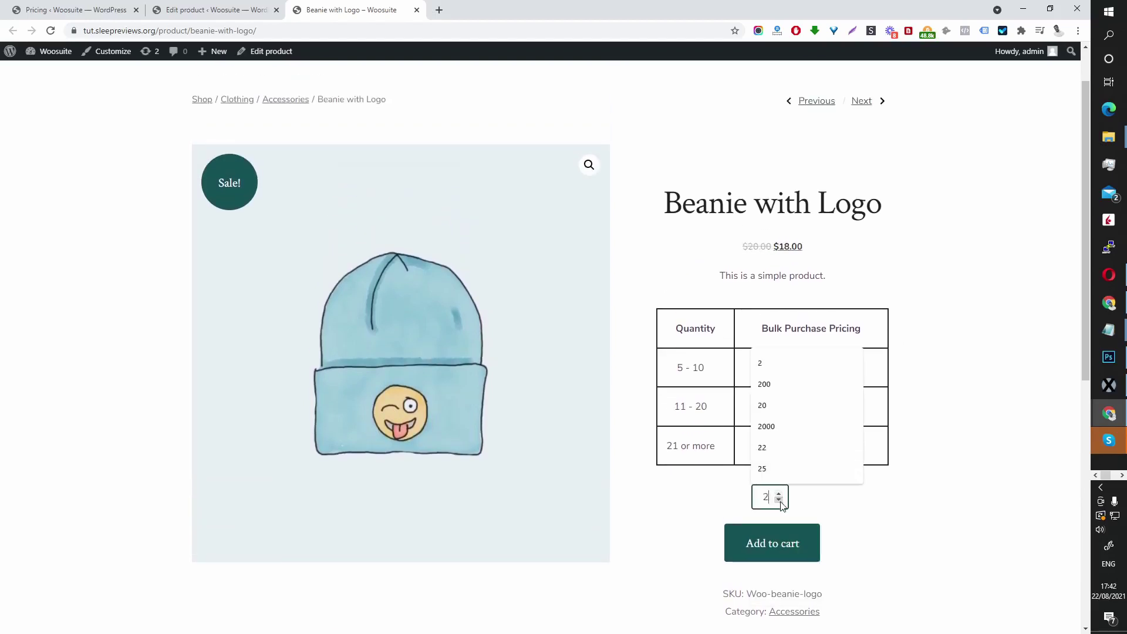
triple_click(760, 238)
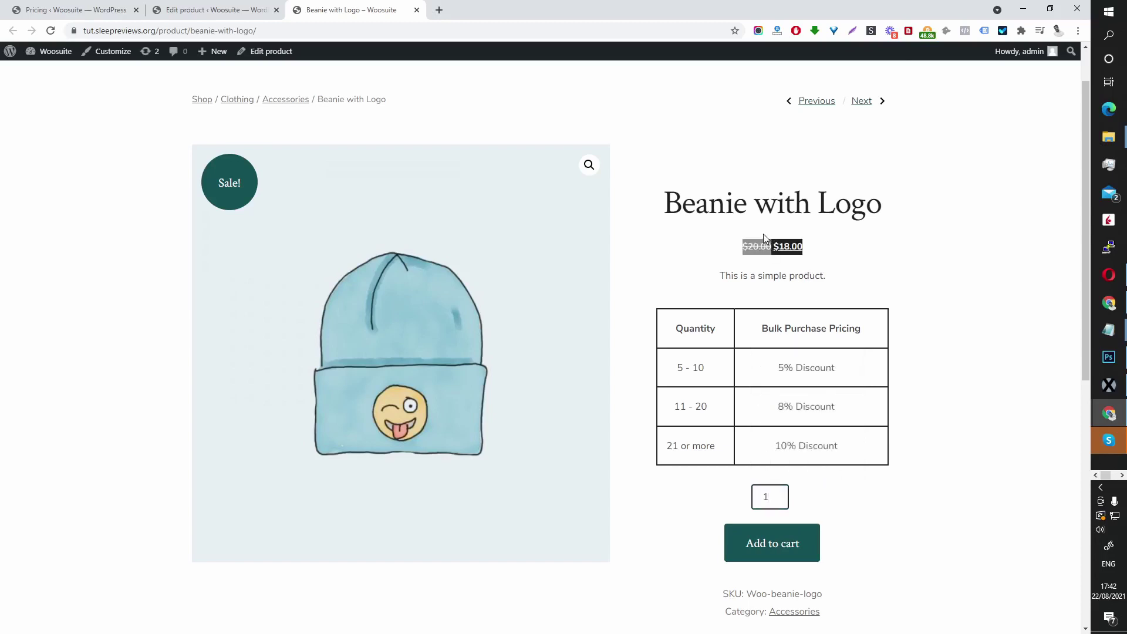
left_click(939, 274)
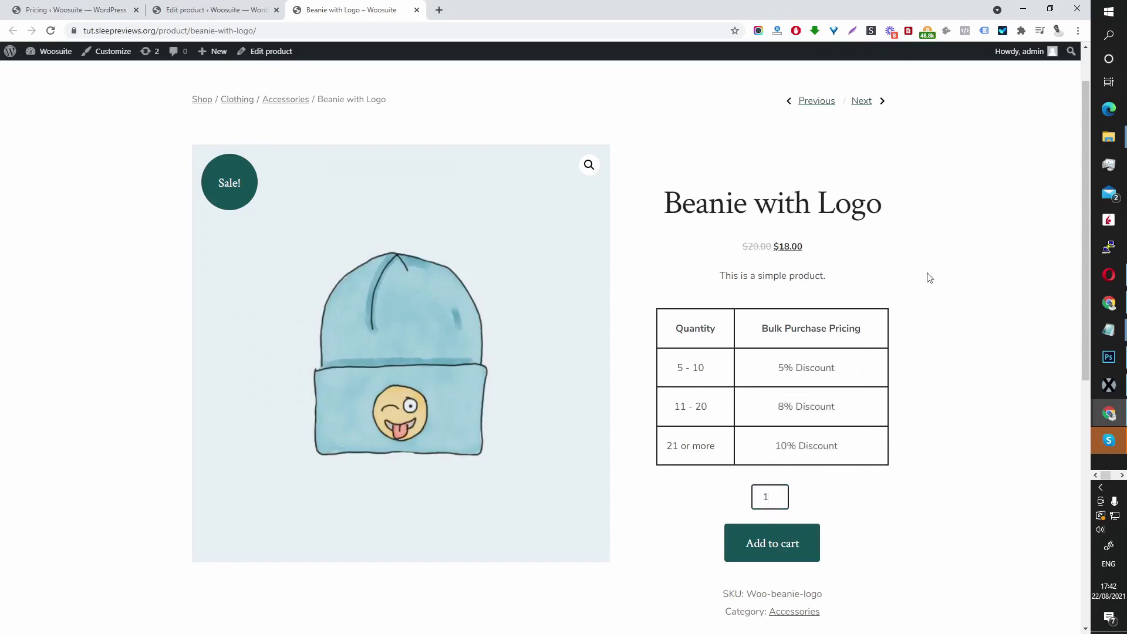
- Raise the quantity to 5 again and check the product's price in the first bulk tier
double_click(779, 502)
type("4")
left_click(779, 495)
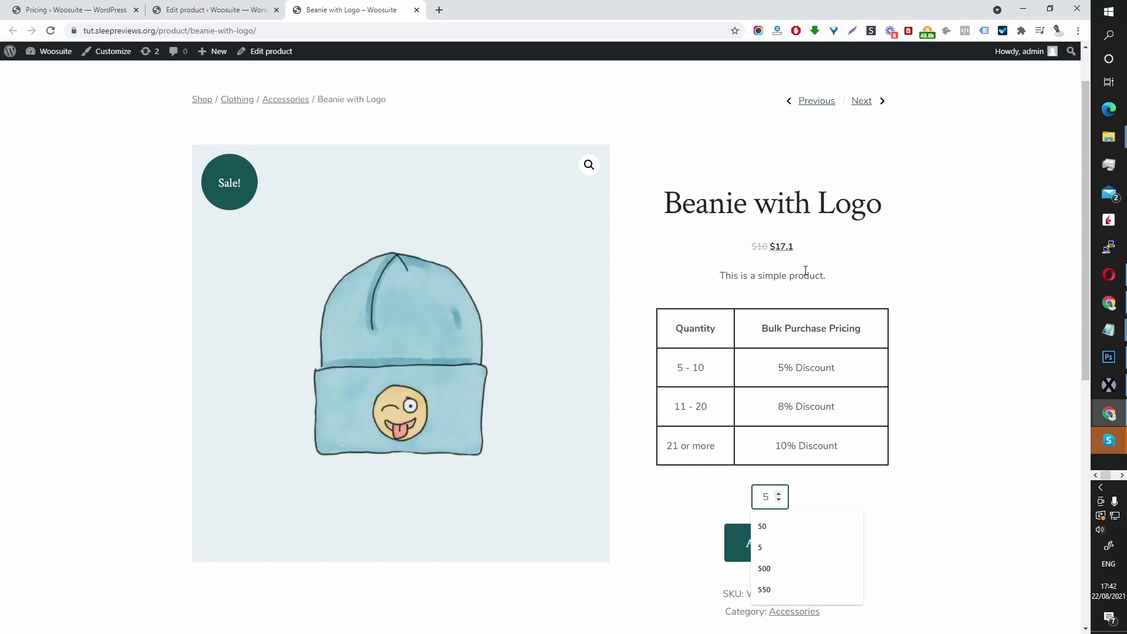
left_click(878, 500)
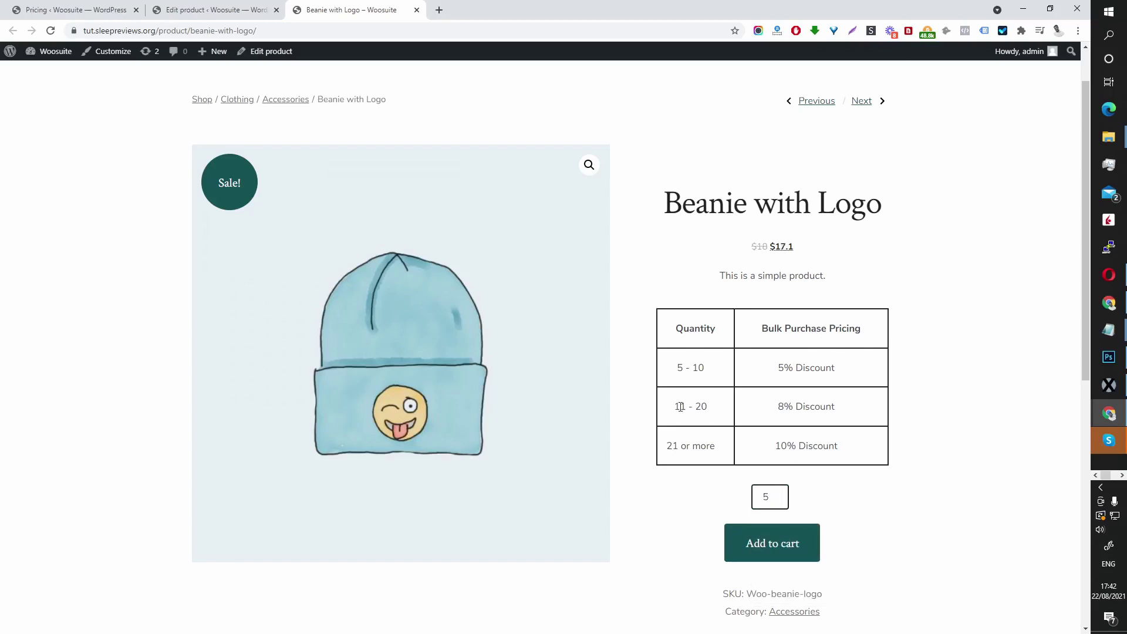
- Increase the quantity to 11 and check the product's price in the second bulk tier
left_click(780, 495)
left_click(780, 495)
left_click(780, 495)
left_click(780, 495)
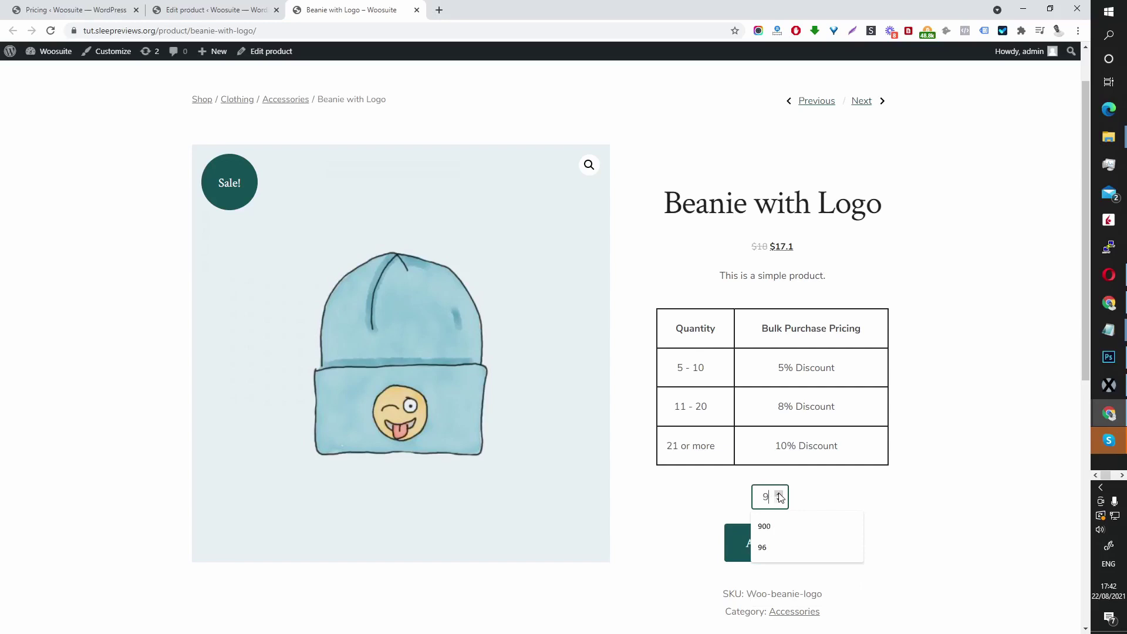
left_click(780, 495)
left_click(780, 494)
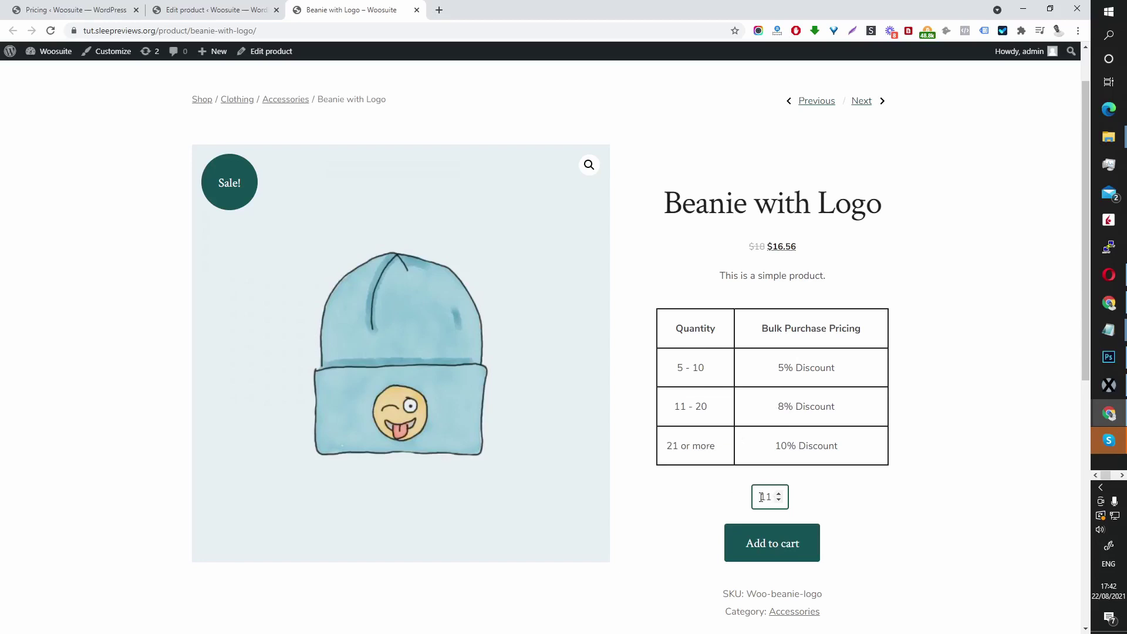
left_click_drag(767, 496, 727, 491)
left_click(779, 448)
- Return to the product editor and duplicate the Administrator pricing group in the product's pricing discount rules
left_click(178, 9)
scroll(370, 182, "down", 5)
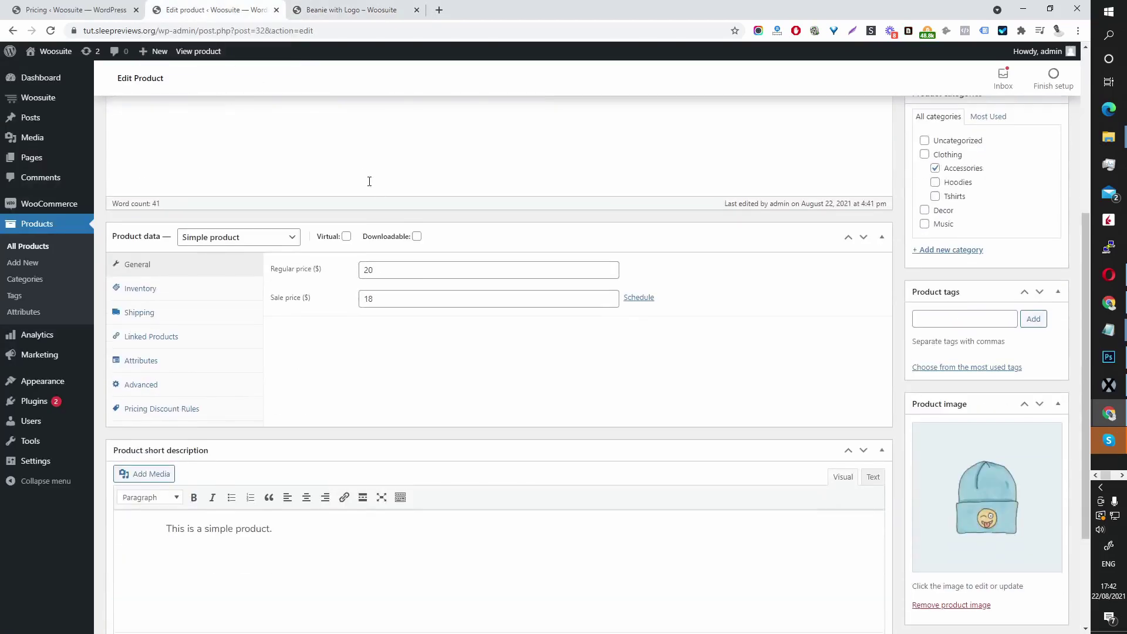
left_click(219, 410)
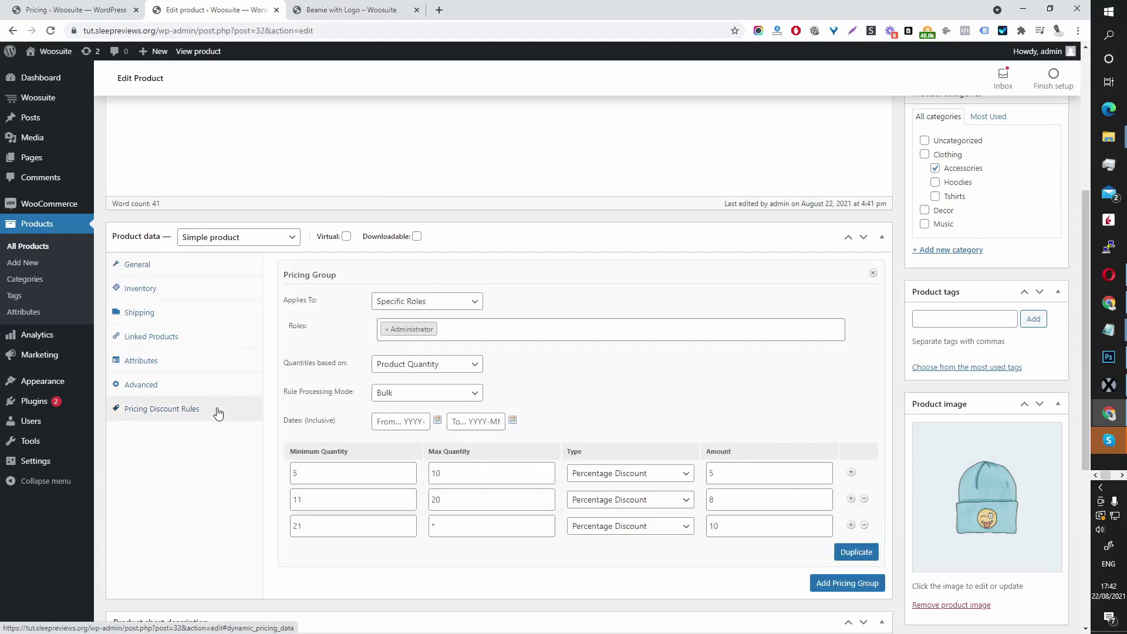
scroll(628, 317, "down", 2)
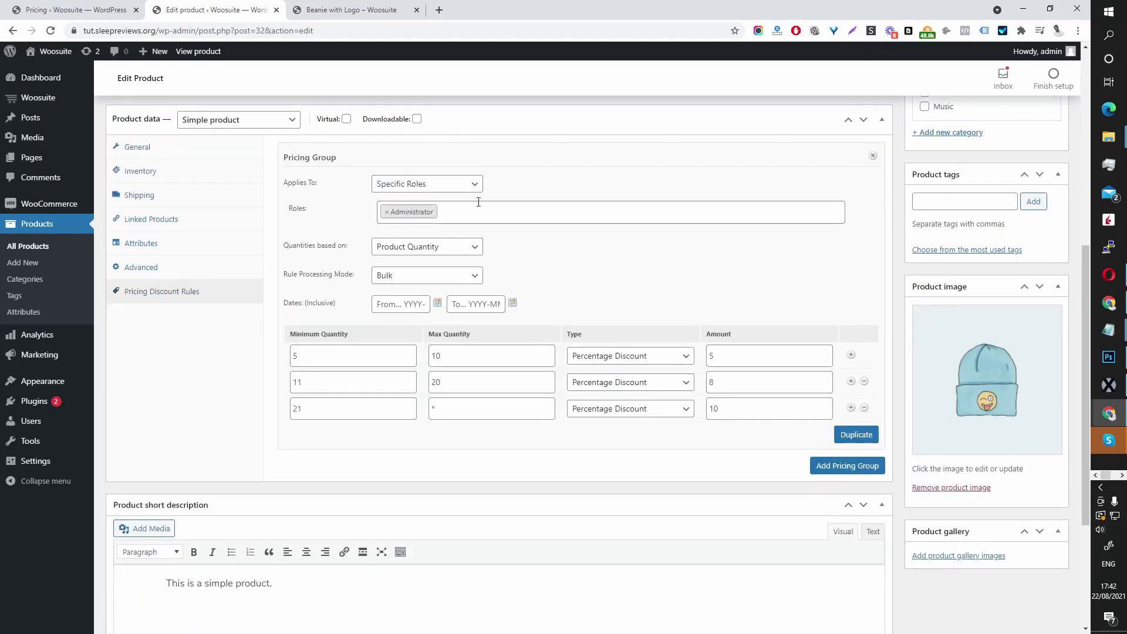
scroll(857, 391, "down", 1)
left_click(857, 378)
- Assign the duplicated pricing group to the Sales agent role
left_click(387, 234)
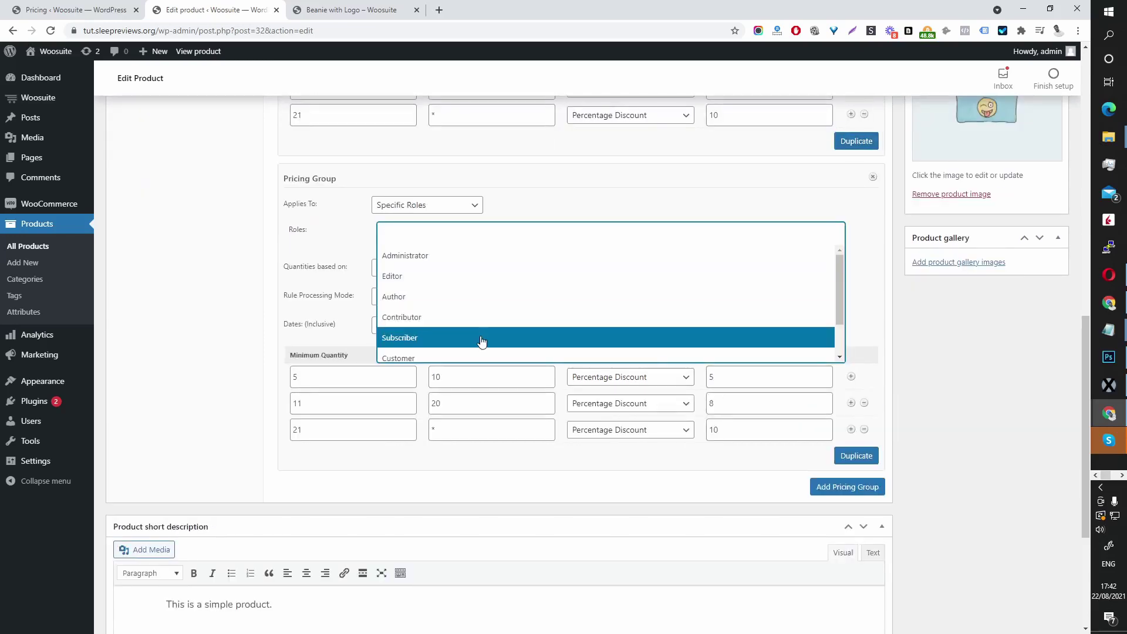
scroll(470, 339, "down", 1)
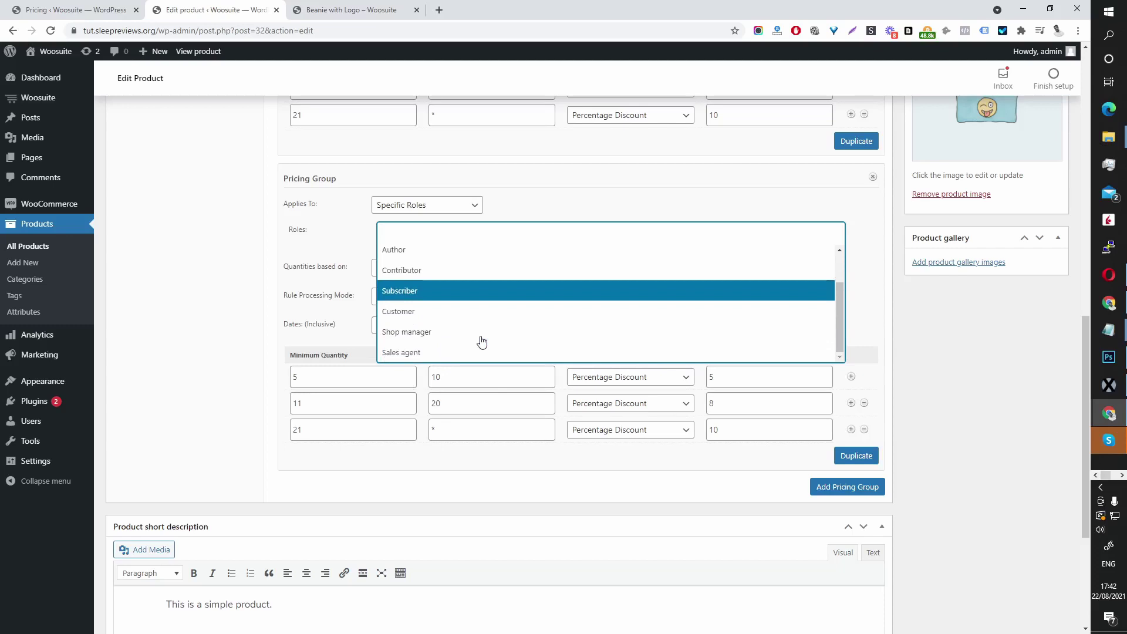
left_click(451, 354)
scroll(558, 360, "down", 1)
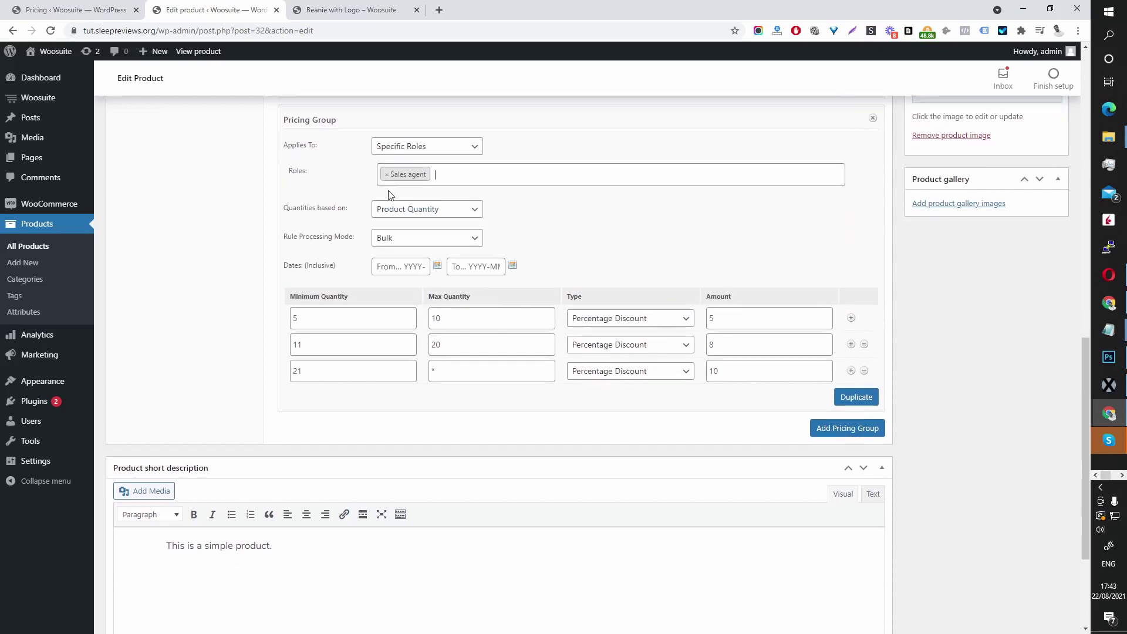
- Set the Sales agent group's discount amounts to 3, 5 and 8 in ascending quantity order, and update the product
left_click_drag(731, 321, 660, 327)
type("3")
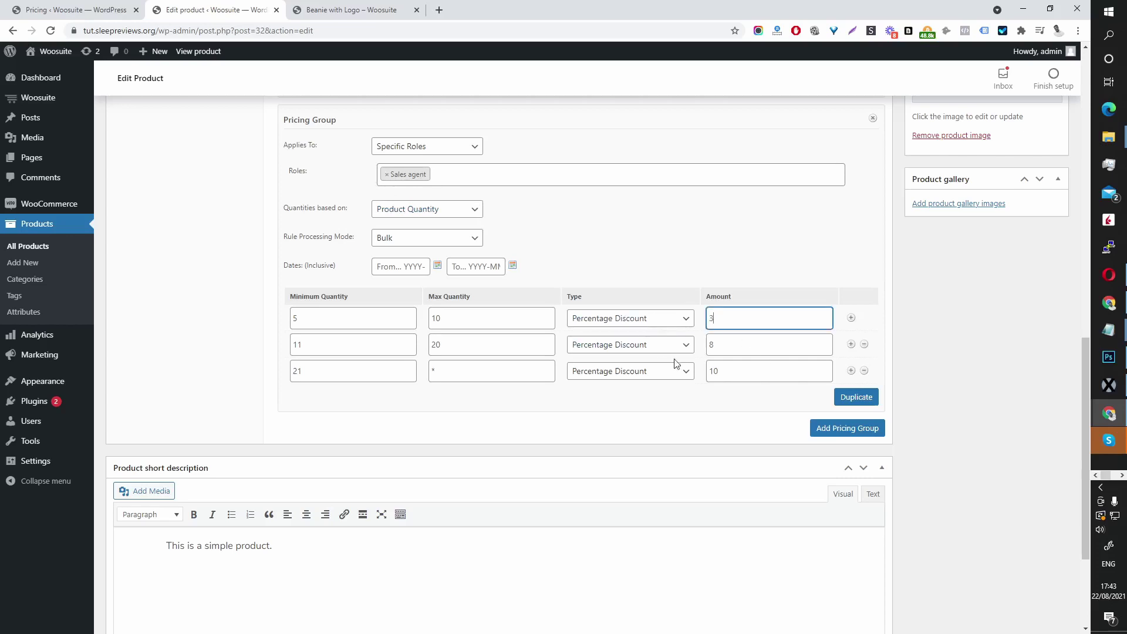
key("Tab")
type("5")
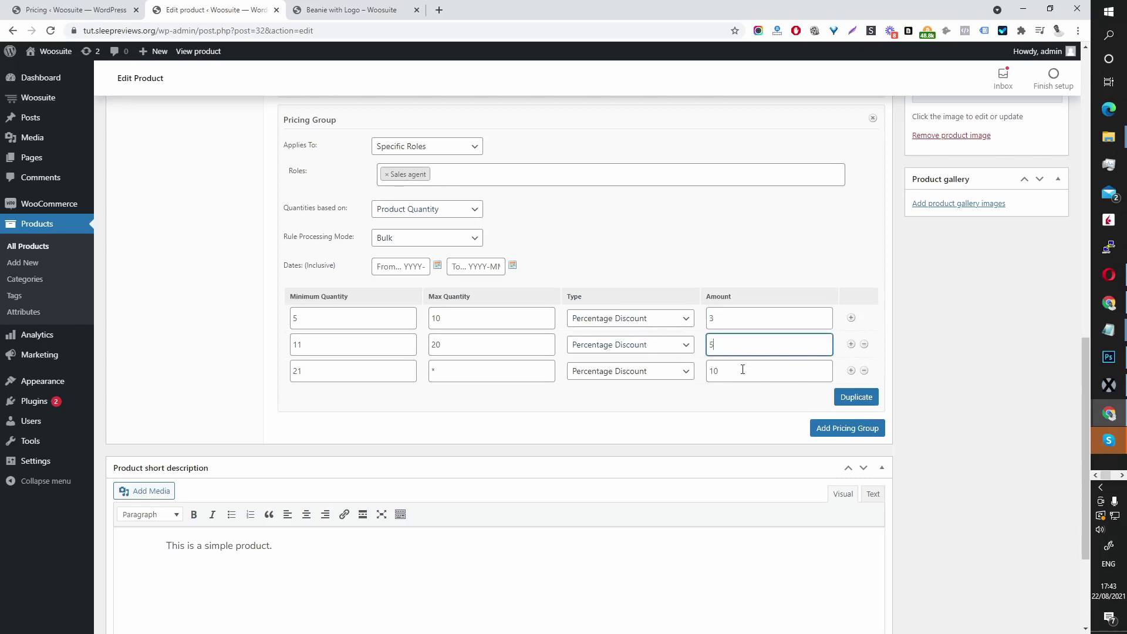
key("Tab")
type("8")
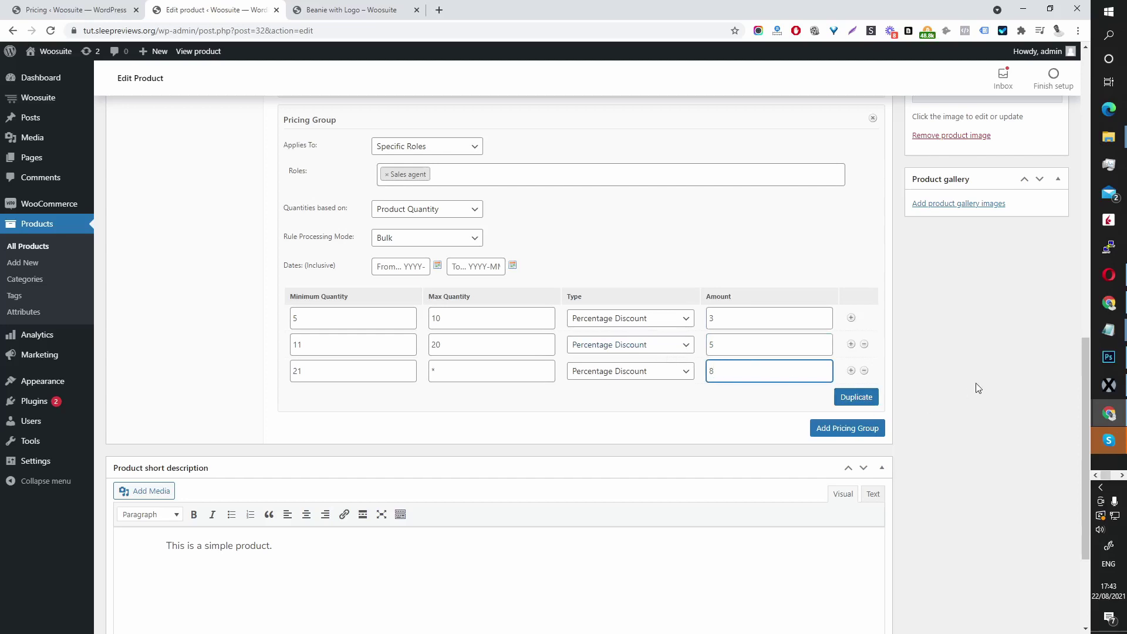
scroll(966, 381, "up", 2)
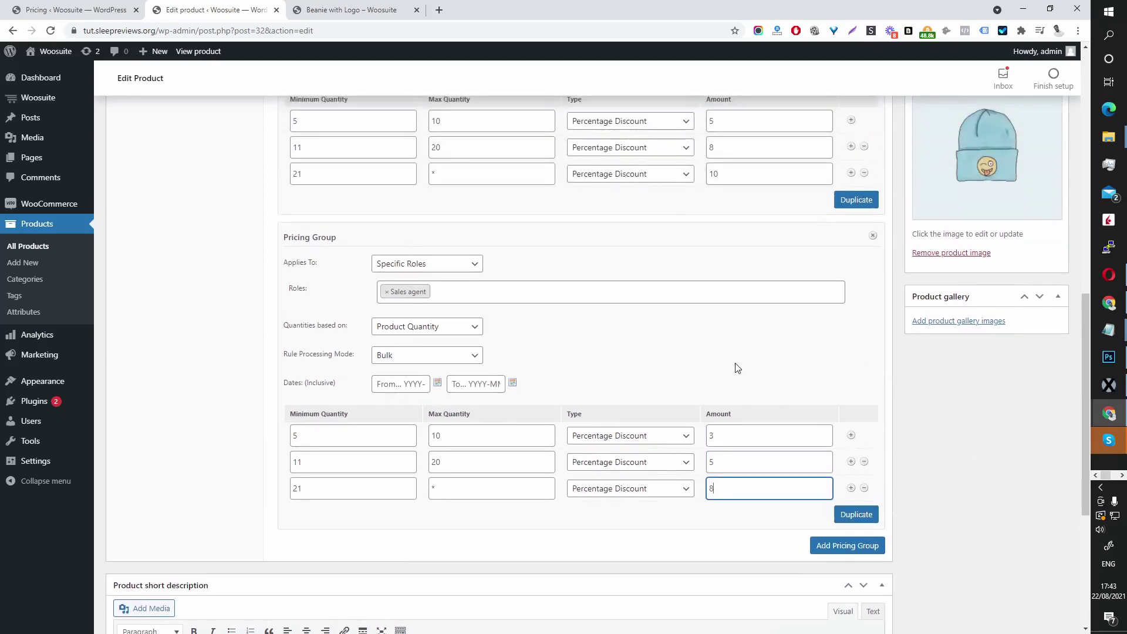
scroll(773, 370, "up", 10)
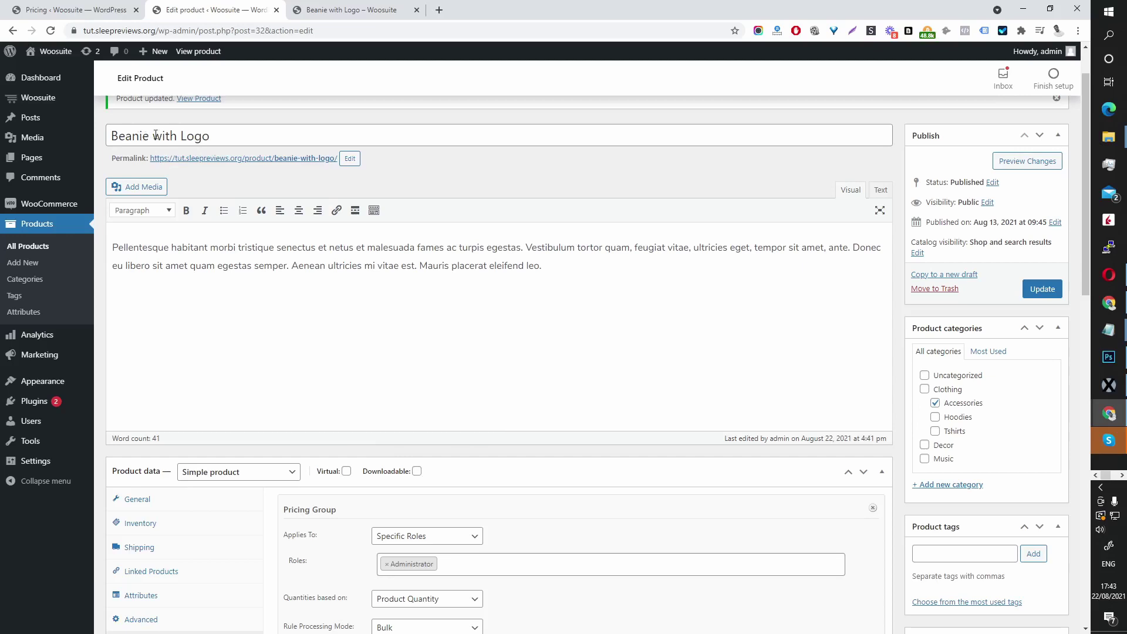
left_click(1024, 287)
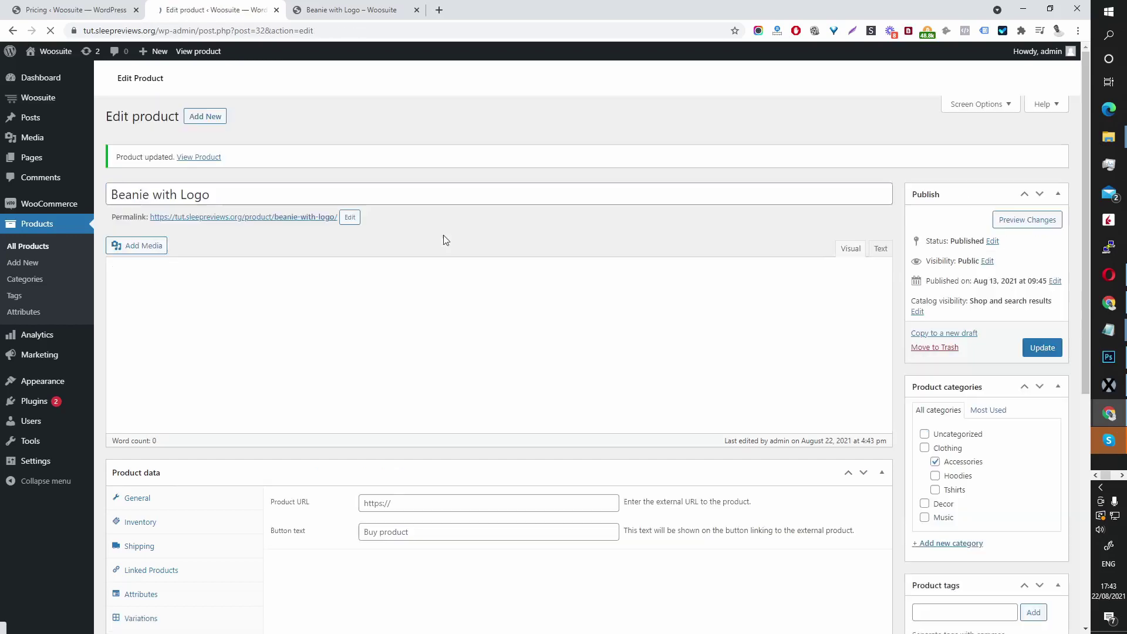
- Open the Export/Import section of the Woosuite pricing settings and view the export rule options, keeping Bulk Product
scroll(499, 323, "down", 3)
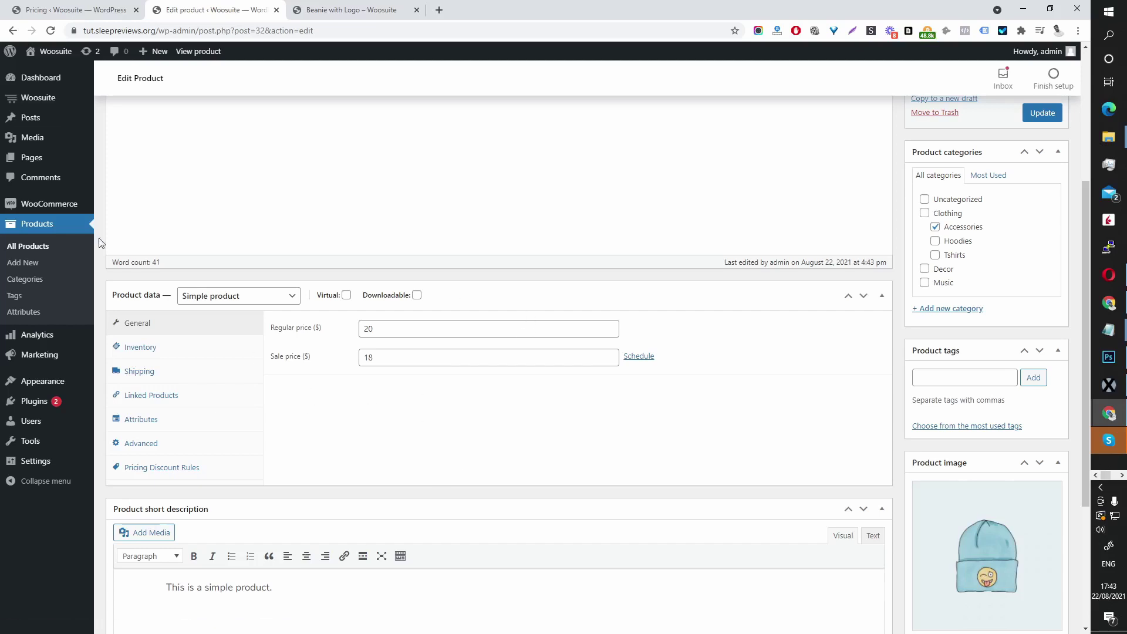
mouse_move(57, 104)
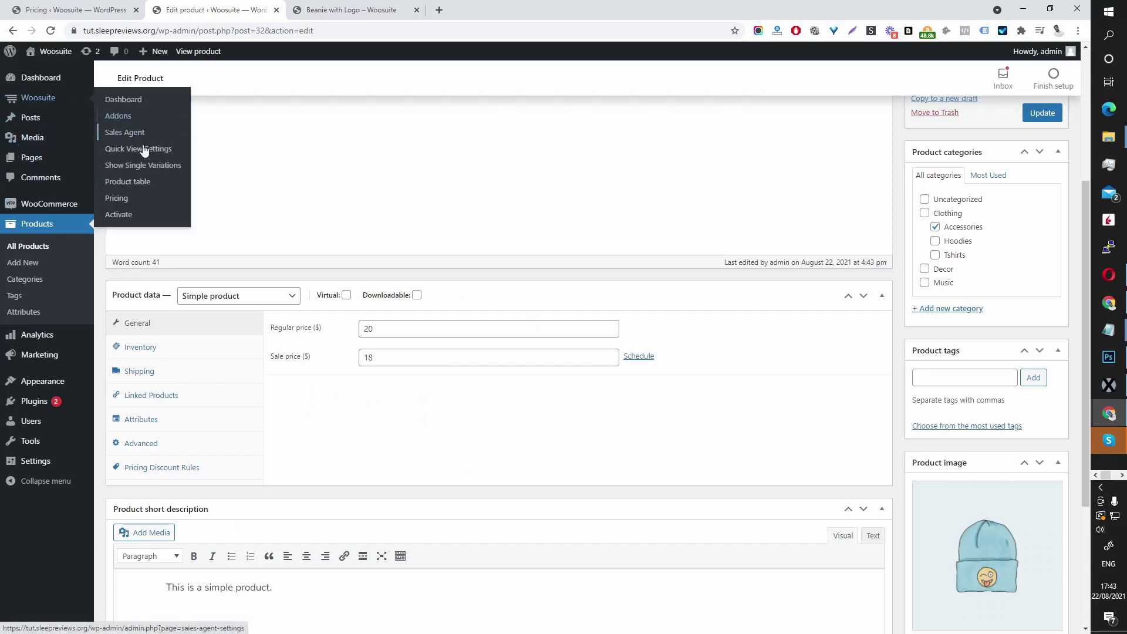
left_click(139, 212)
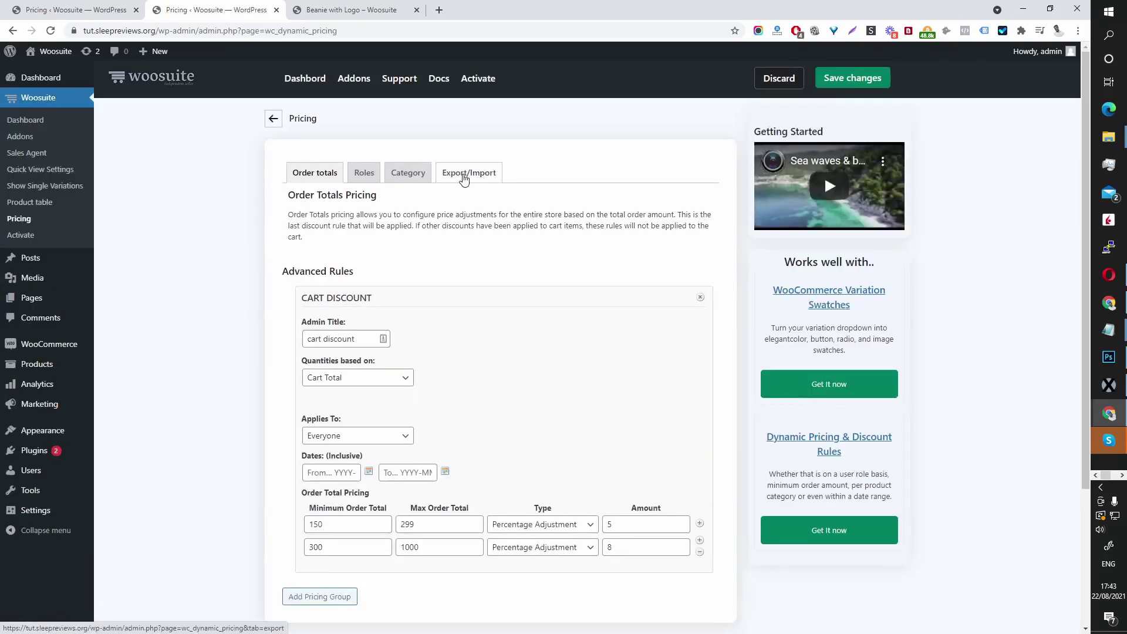
left_click(464, 176)
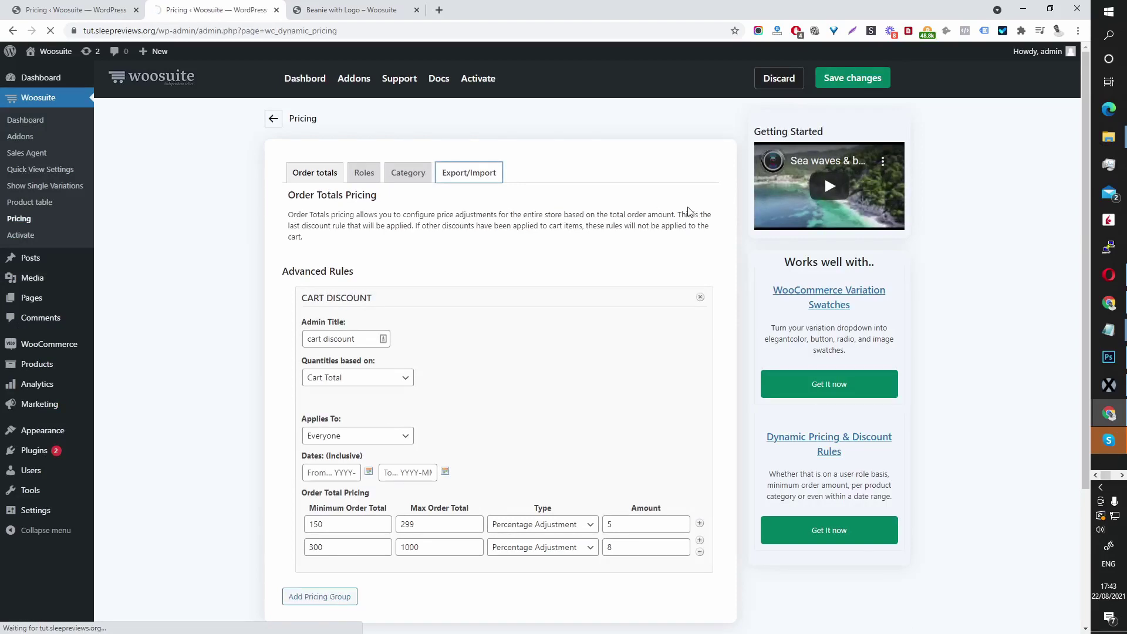
left_click(325, 296)
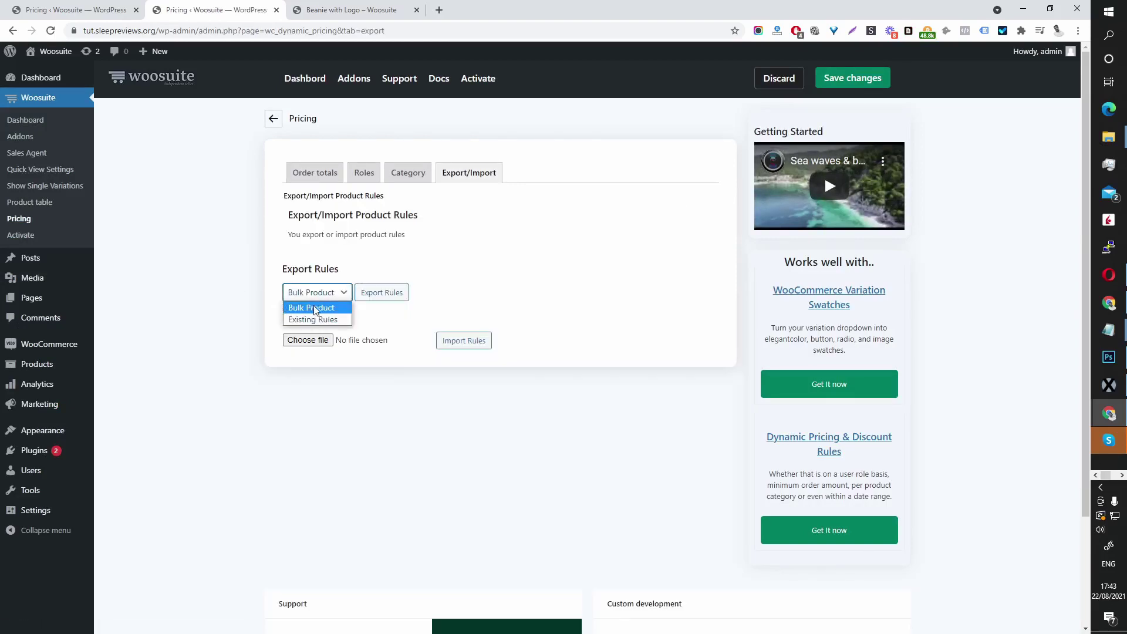
left_click(558, 277)
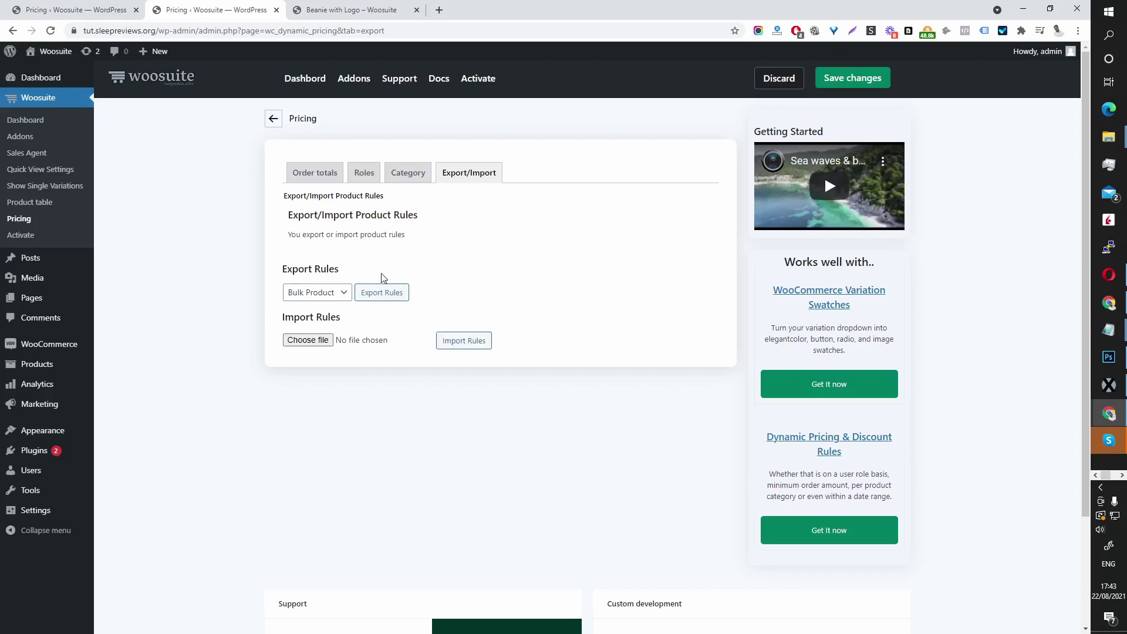
- Try Existing Rules as the type of pricing rules to export
left_click(384, 292)
left_click(374, 288)
left_click(333, 293)
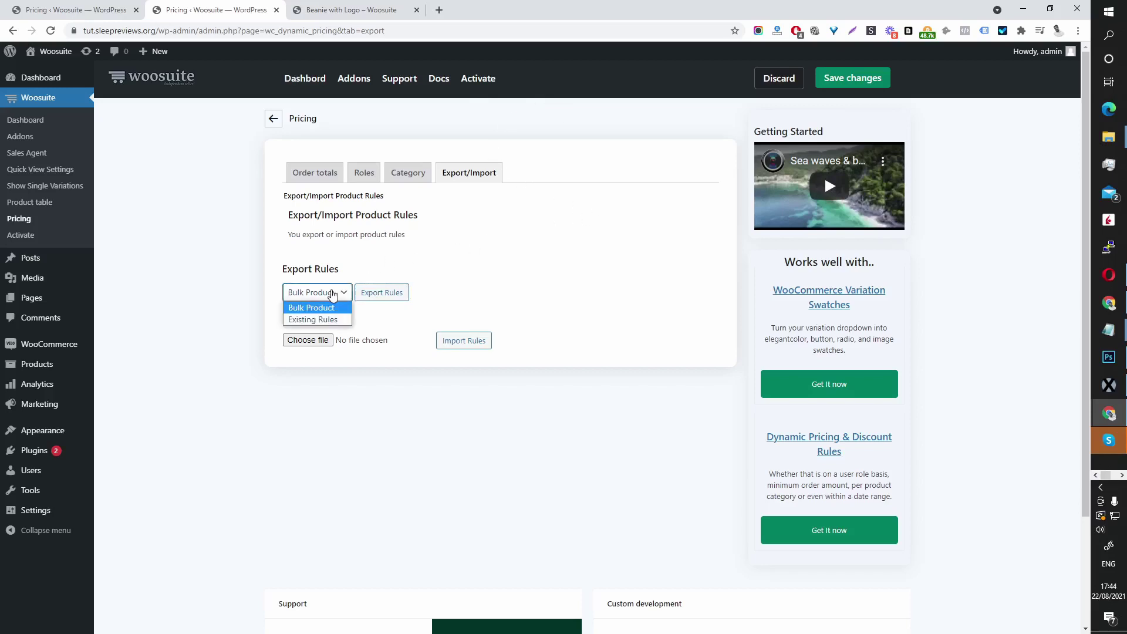
left_click(312, 320)
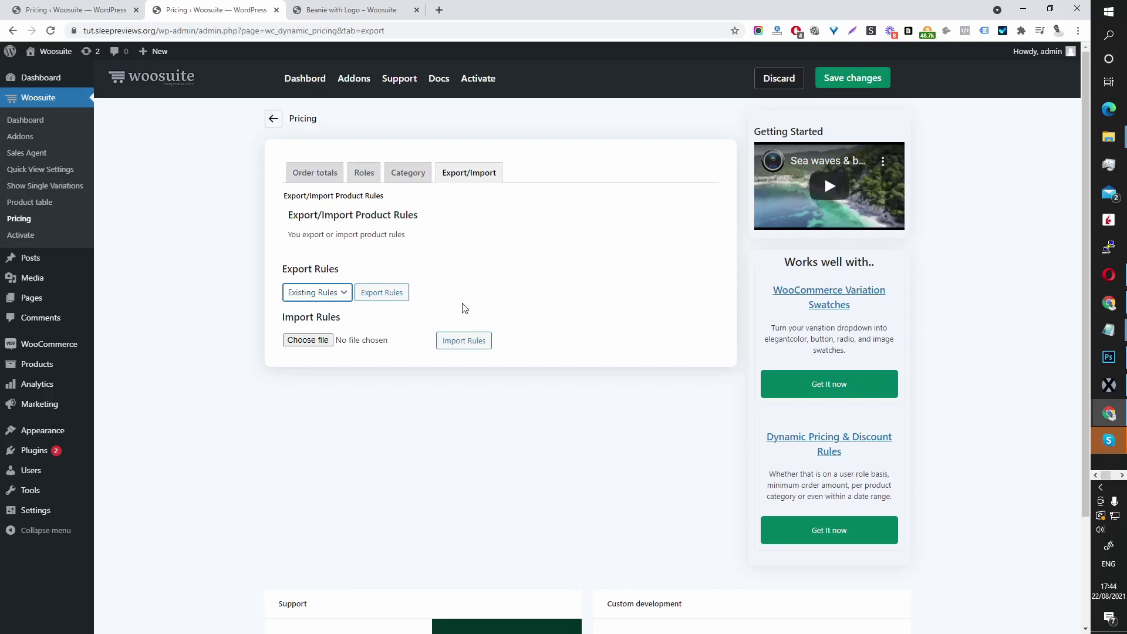
mouse_move(57, 368)
- Export the pricing rules with Bulk Product as the export type
left_click(326, 293)
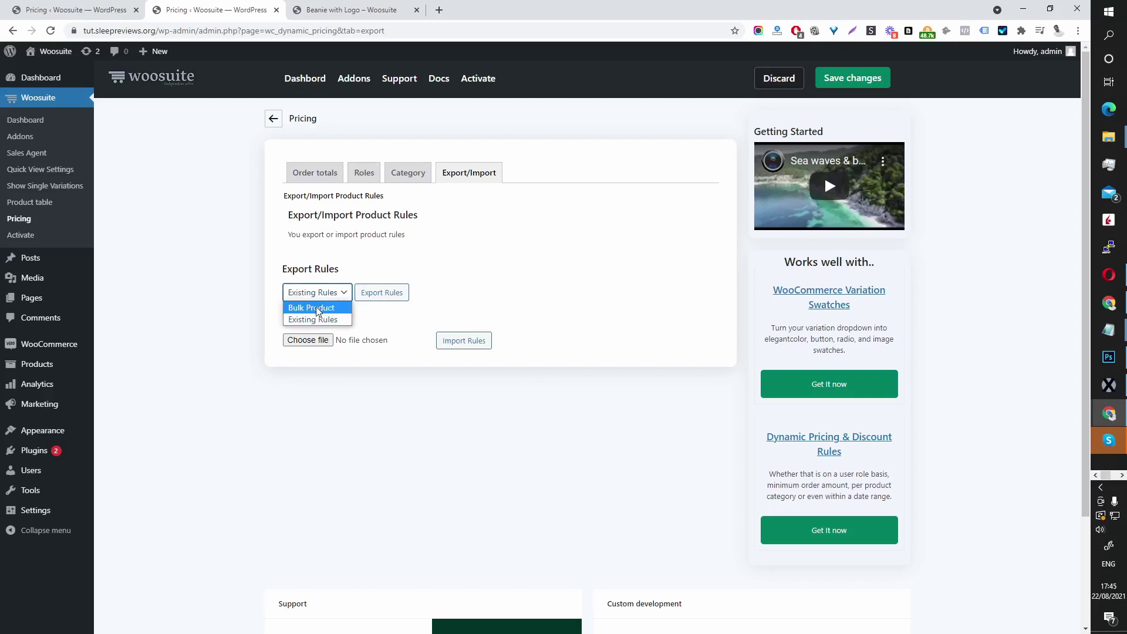
left_click(315, 307)
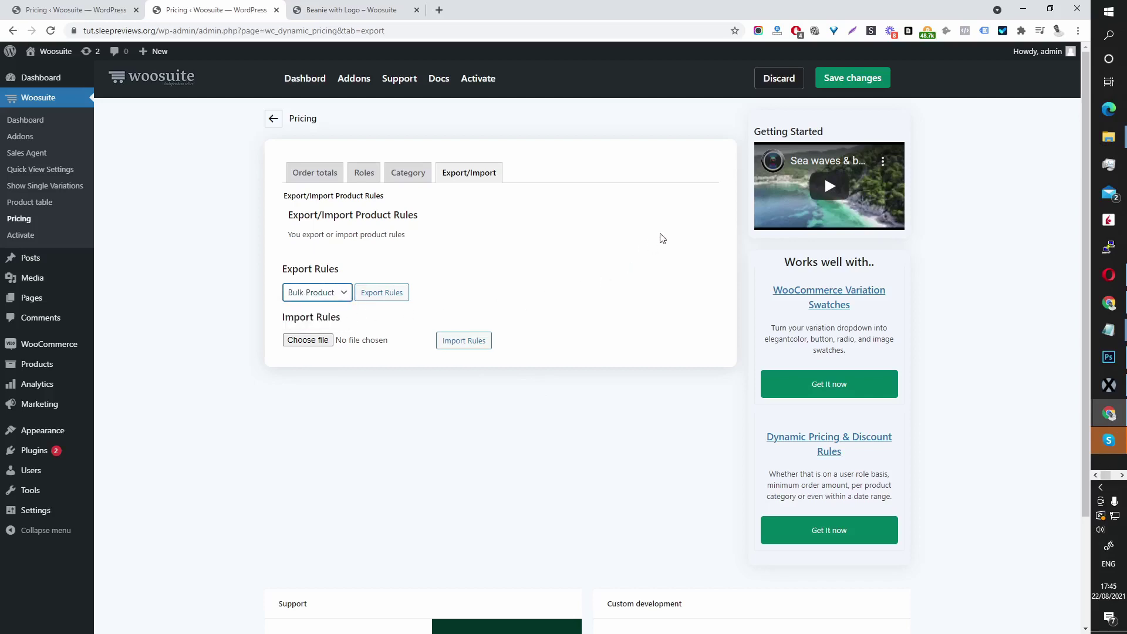
left_click(385, 302)
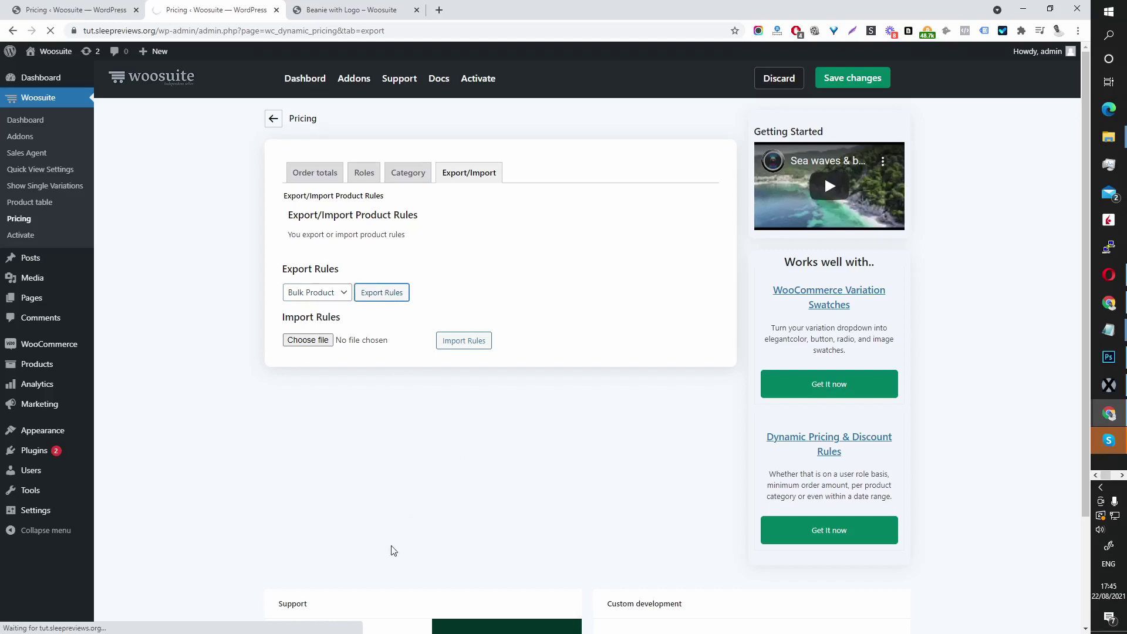
- Open Google Sheets in a new browser tab and create a blank spreadsheet
left_click(440, 10)
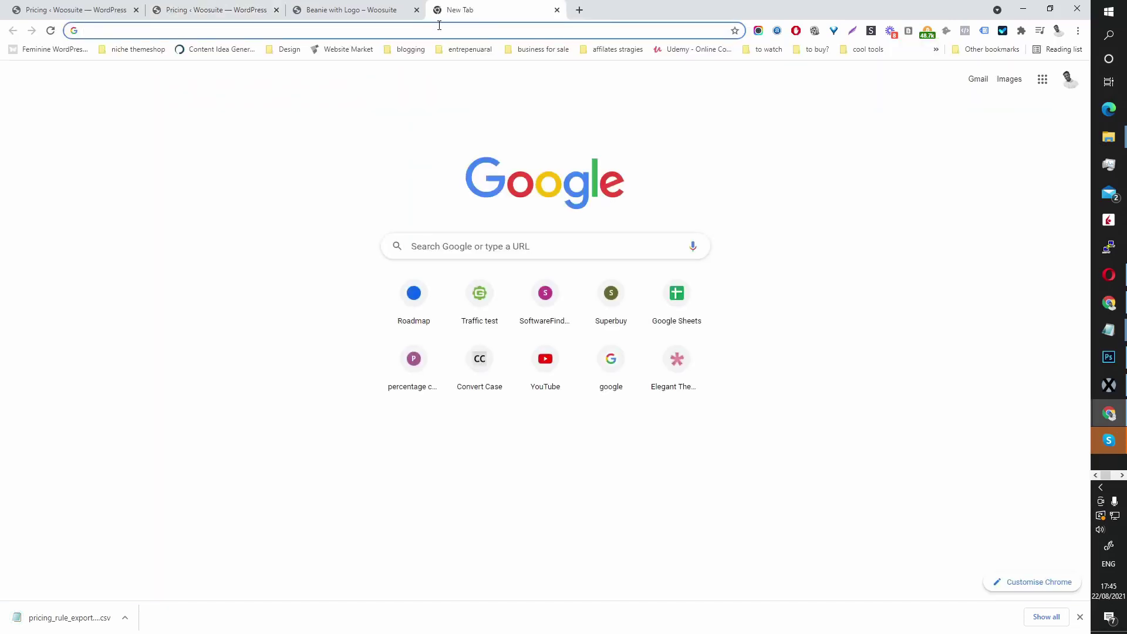
left_click(684, 316)
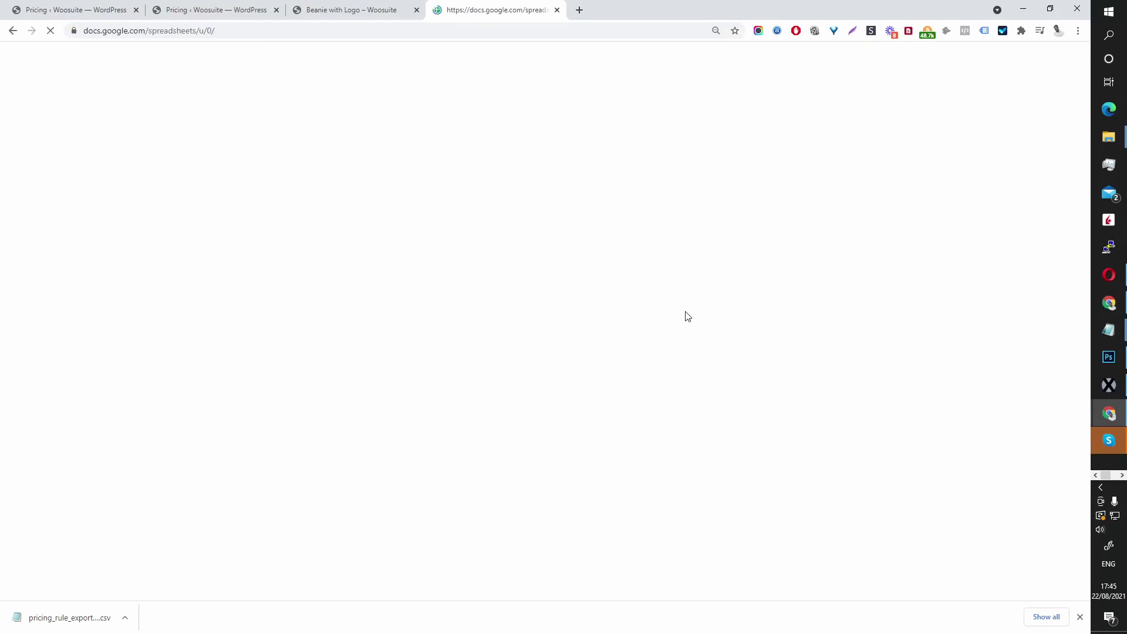
left_click(302, 159)
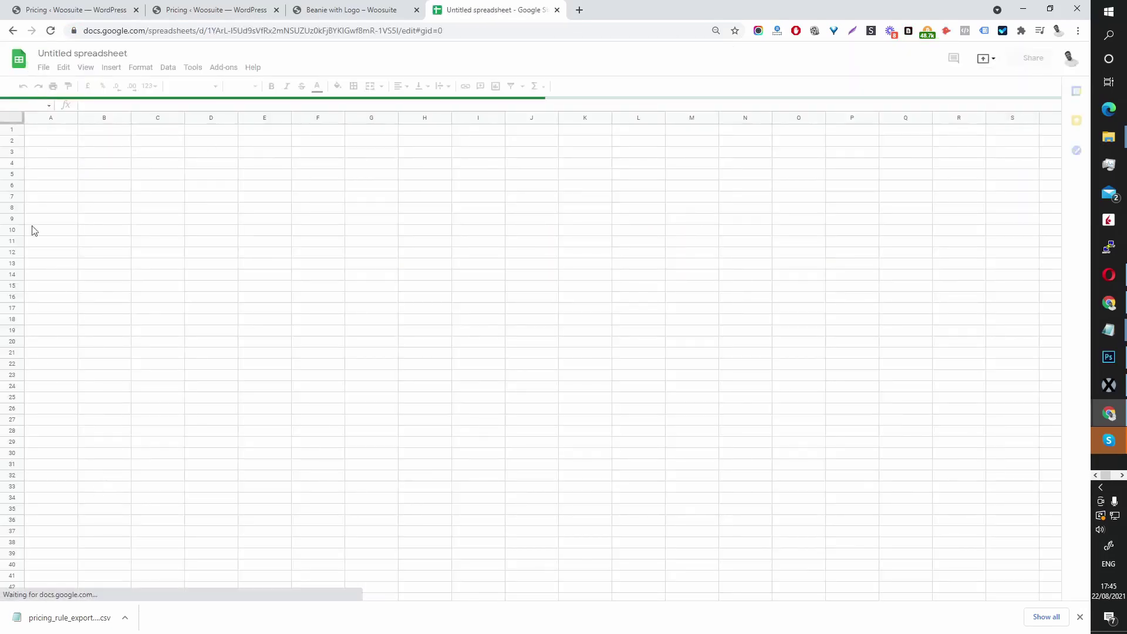
- Import the downloaded pricing_rule_export-1629650713.csv by upload, replacing the spreadsheet and keeping automatic separator detection
left_click(44, 67)
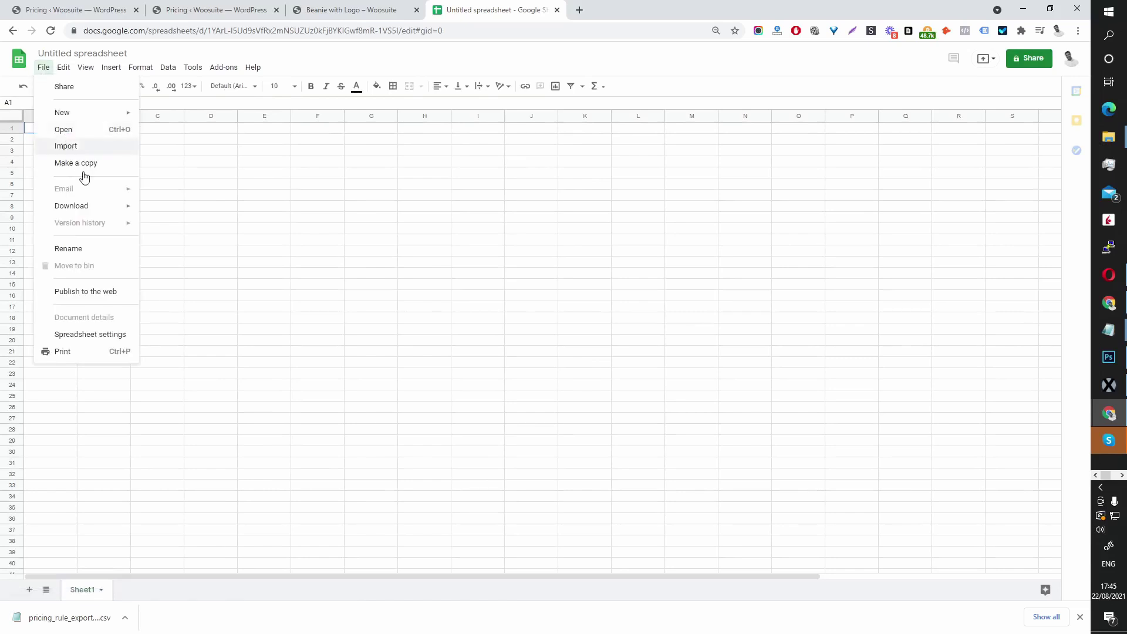
key("Escape")
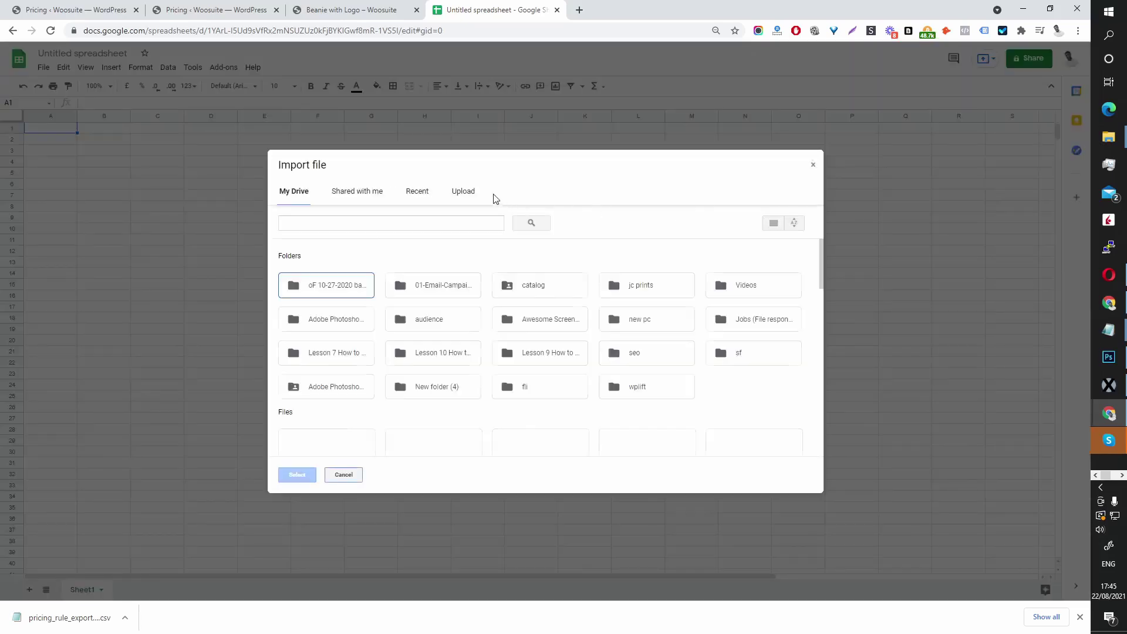
left_click(473, 192)
left_click_drag(70, 607, 696, 347)
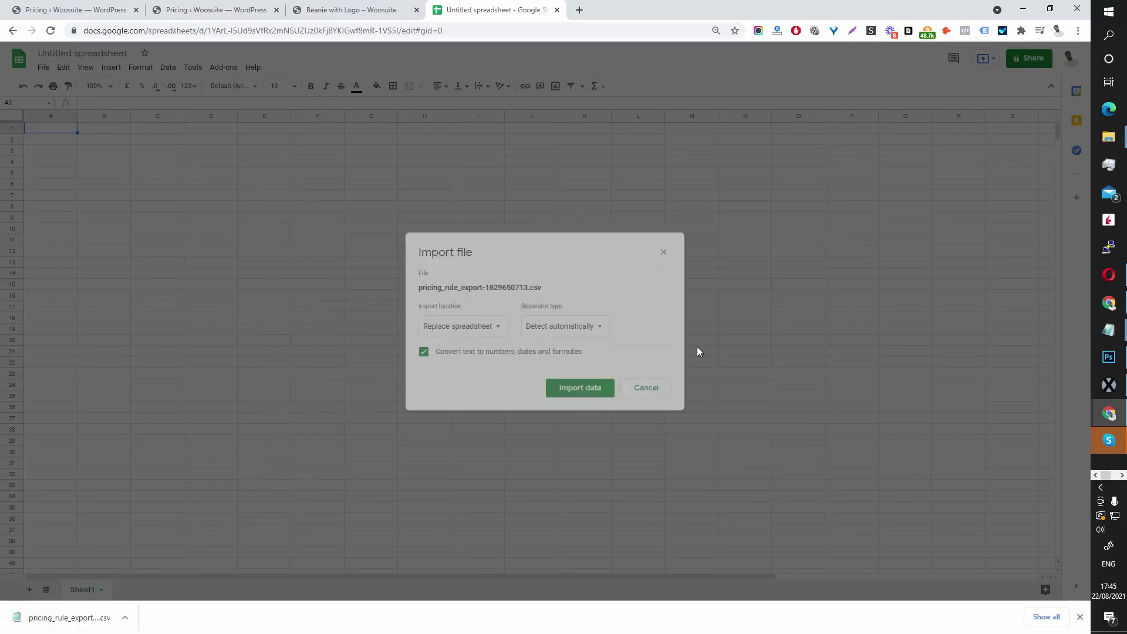
left_click(593, 390)
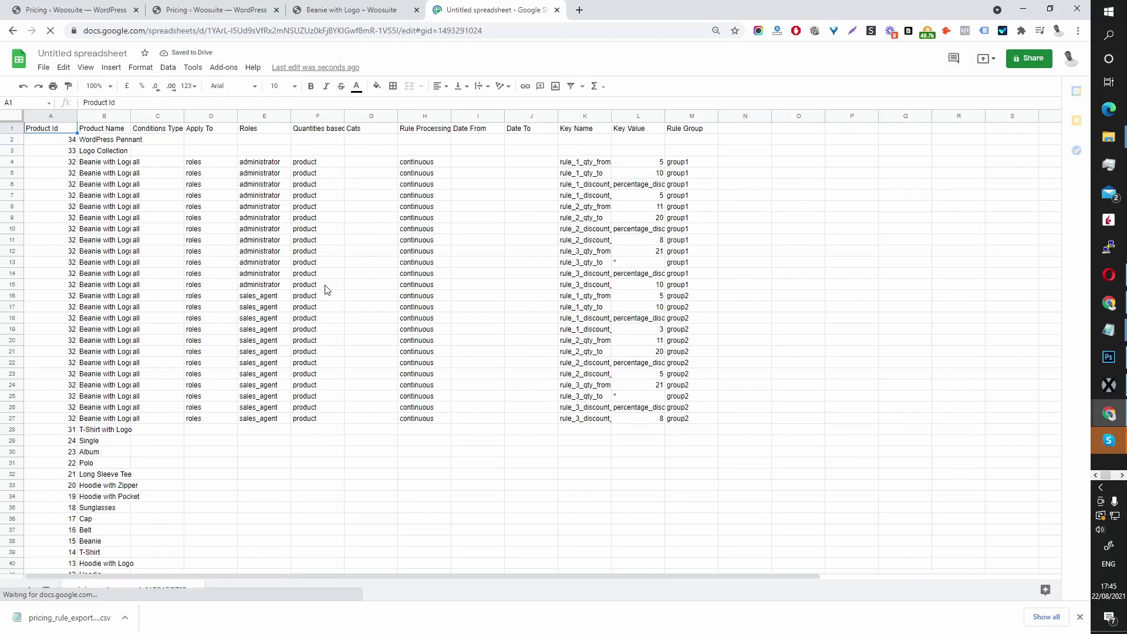
- Fit the width of the Product Name column to its contents
left_click(106, 167)
scroll(227, 301, "down", 3)
scroll(229, 303, "up", 3)
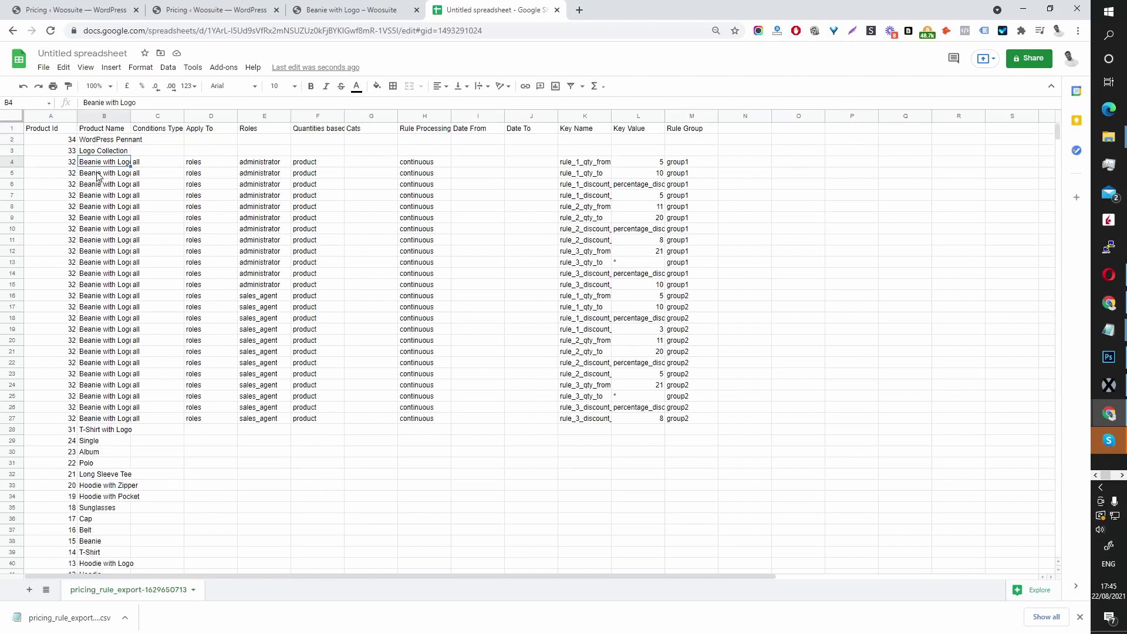
left_click(94, 194)
double_click(130, 116)
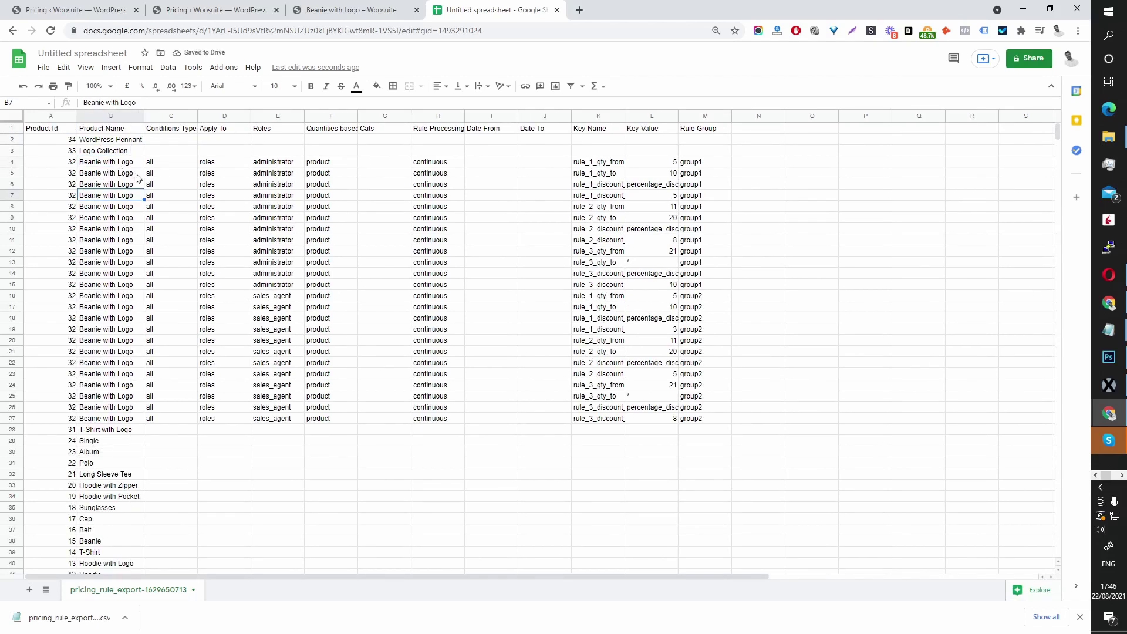
- Examine the first Beanie with Logo rows: condition type, target role, quantity basis, rule processing, and the rule 1 quantity keys and values
left_click(123, 164)
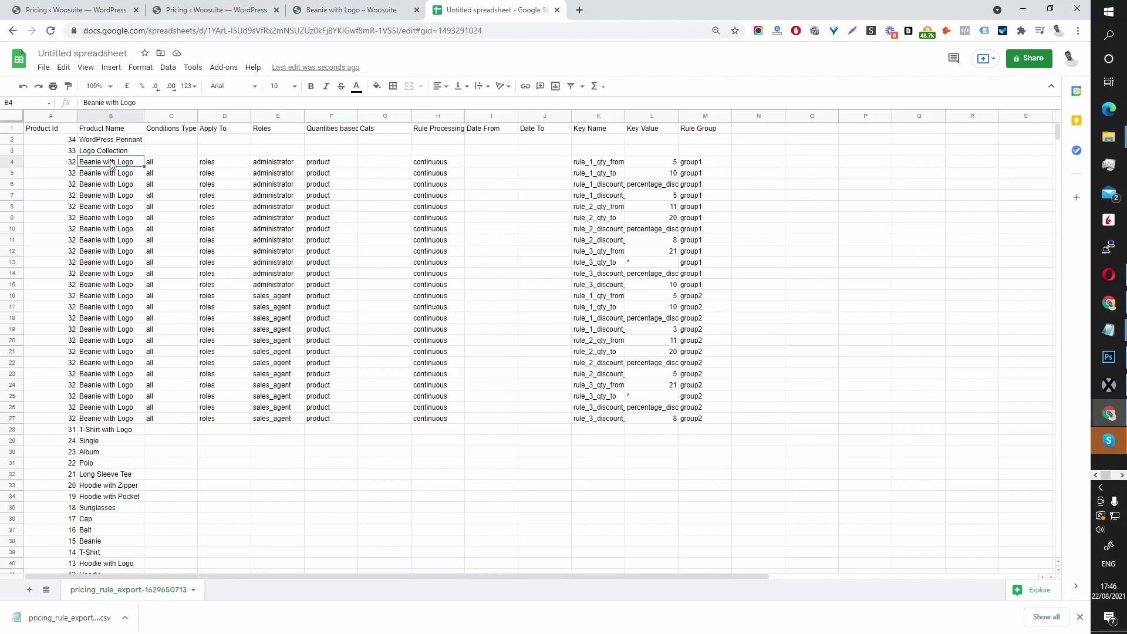
left_click(162, 165)
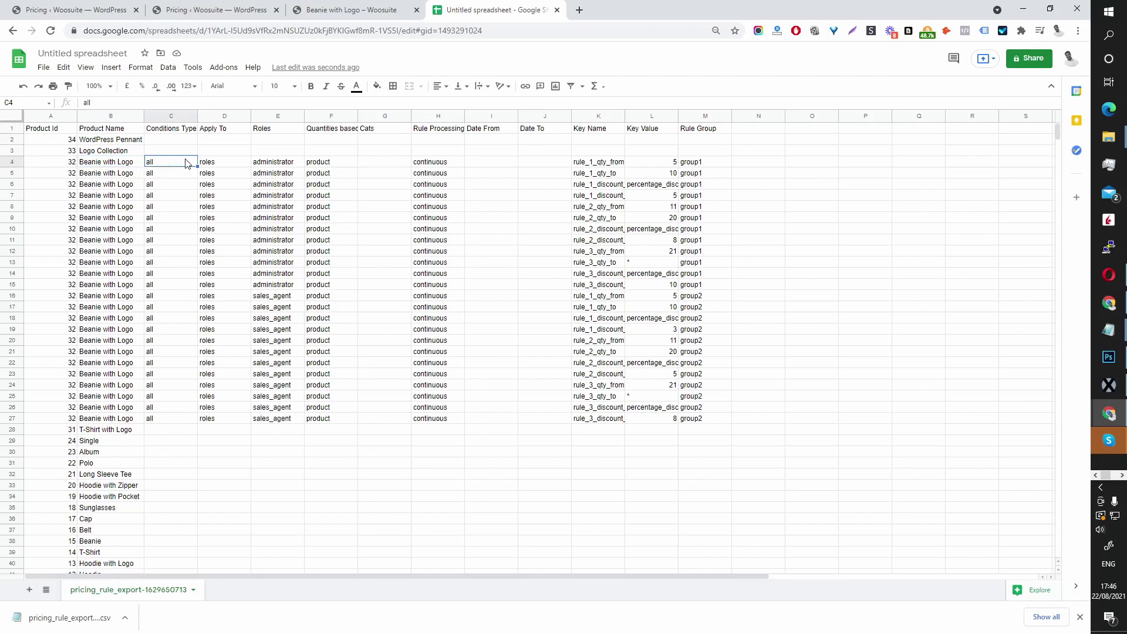
left_click(210, 166)
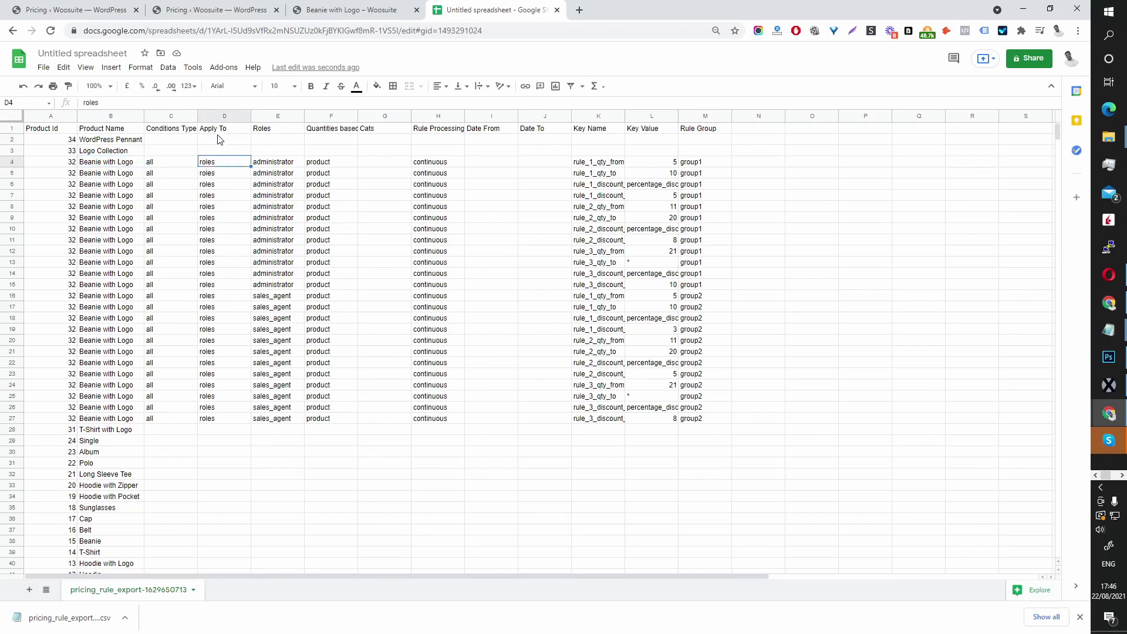
left_click(283, 165)
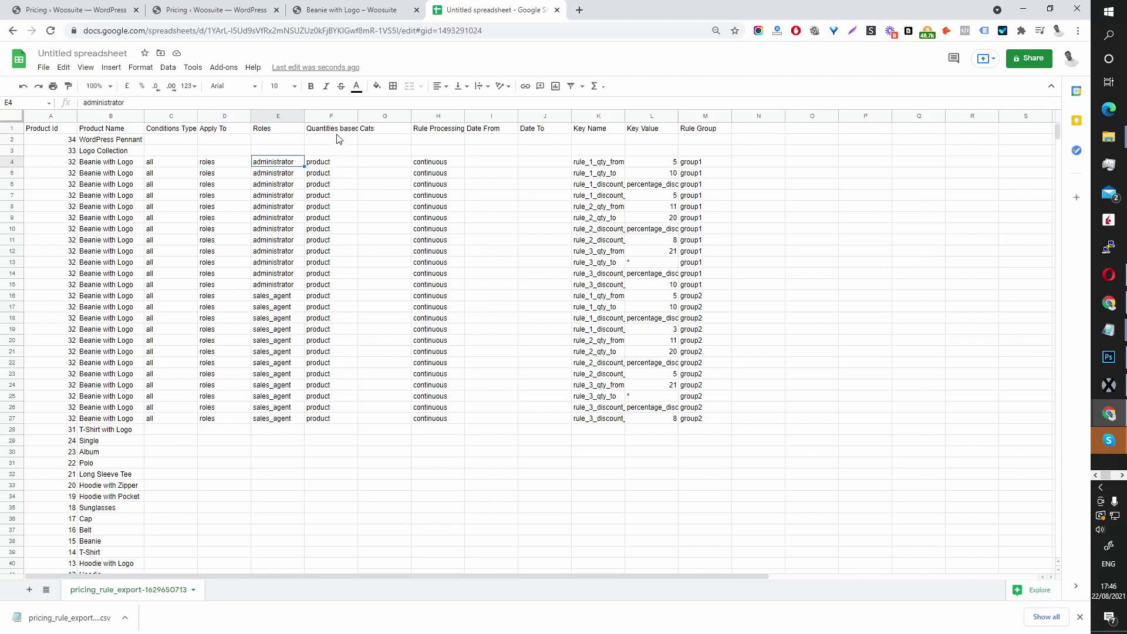
left_click(332, 167)
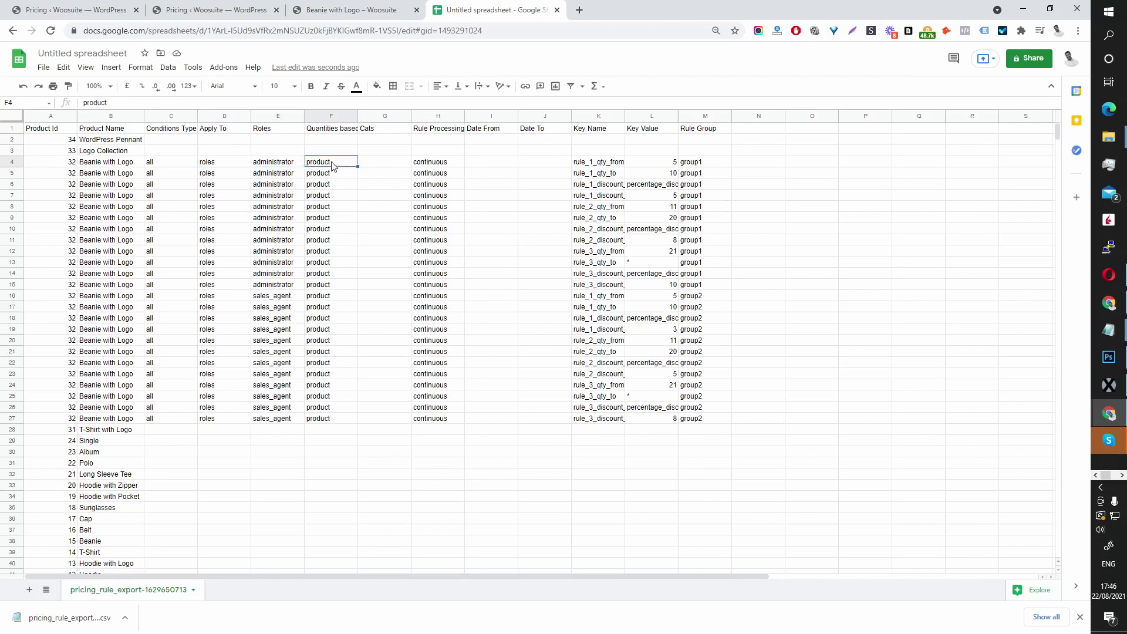
left_click(453, 168)
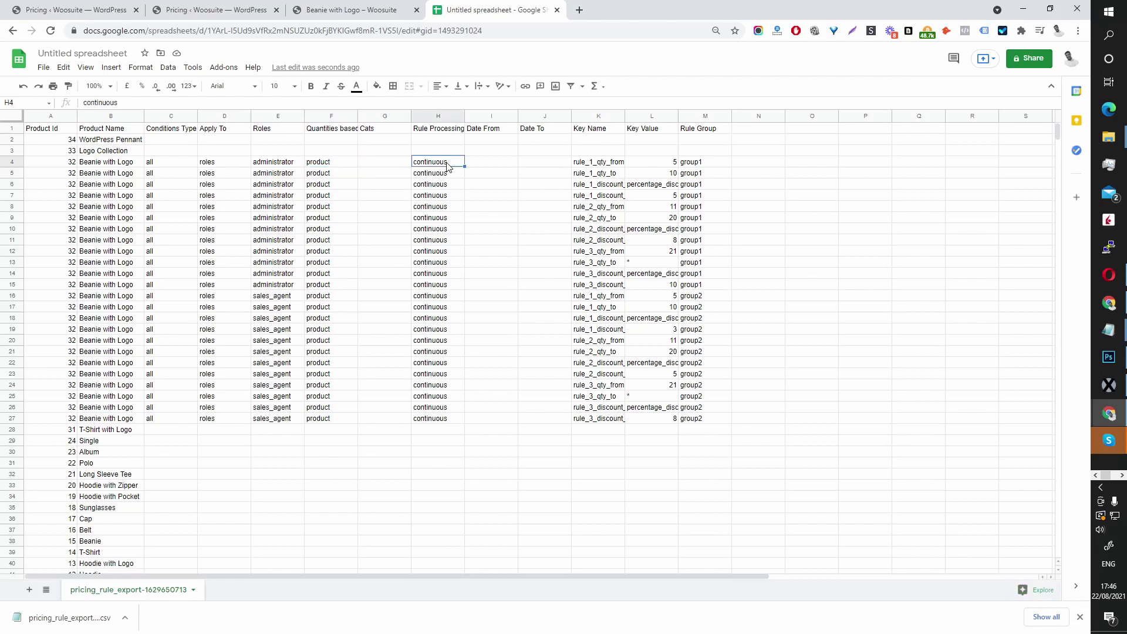
left_click(604, 165)
left_click(659, 164)
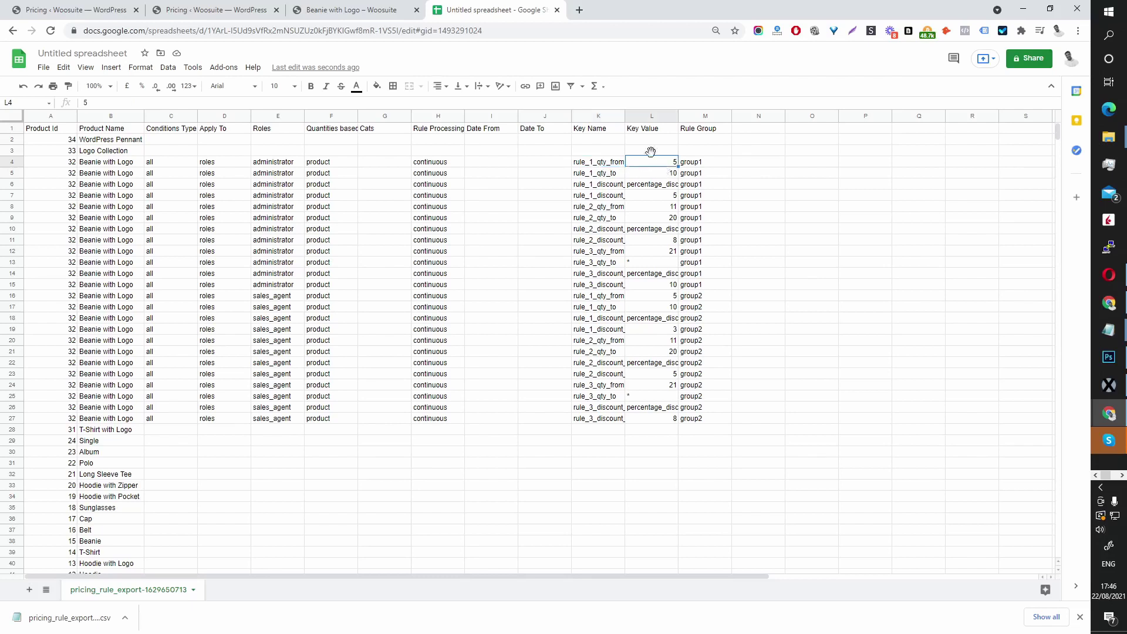
left_click(594, 175)
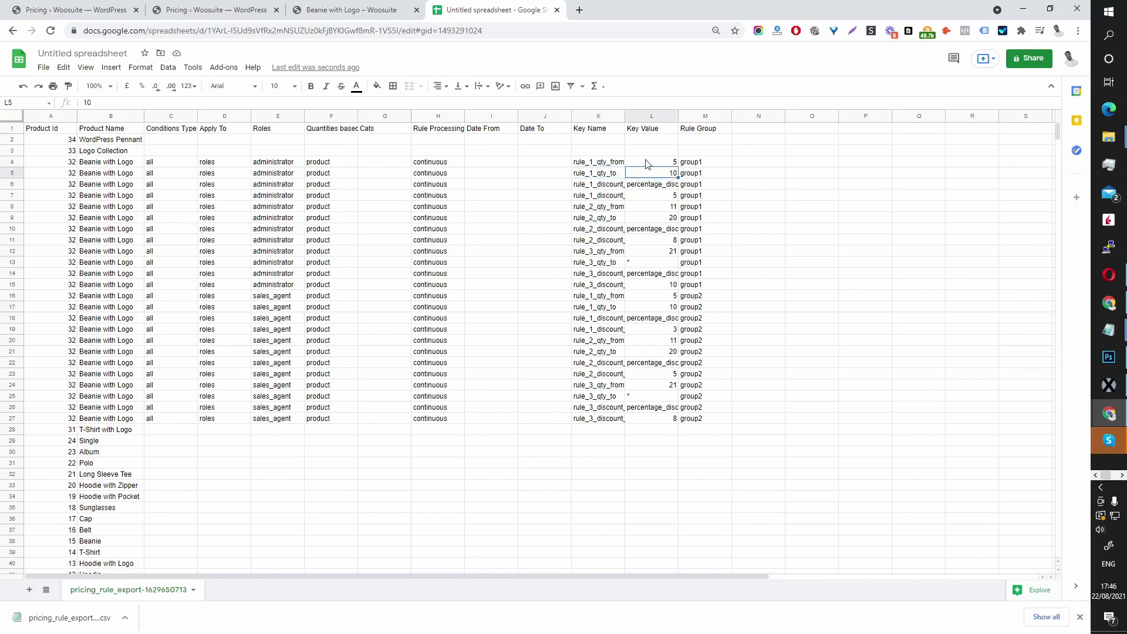
left_click(662, 165)
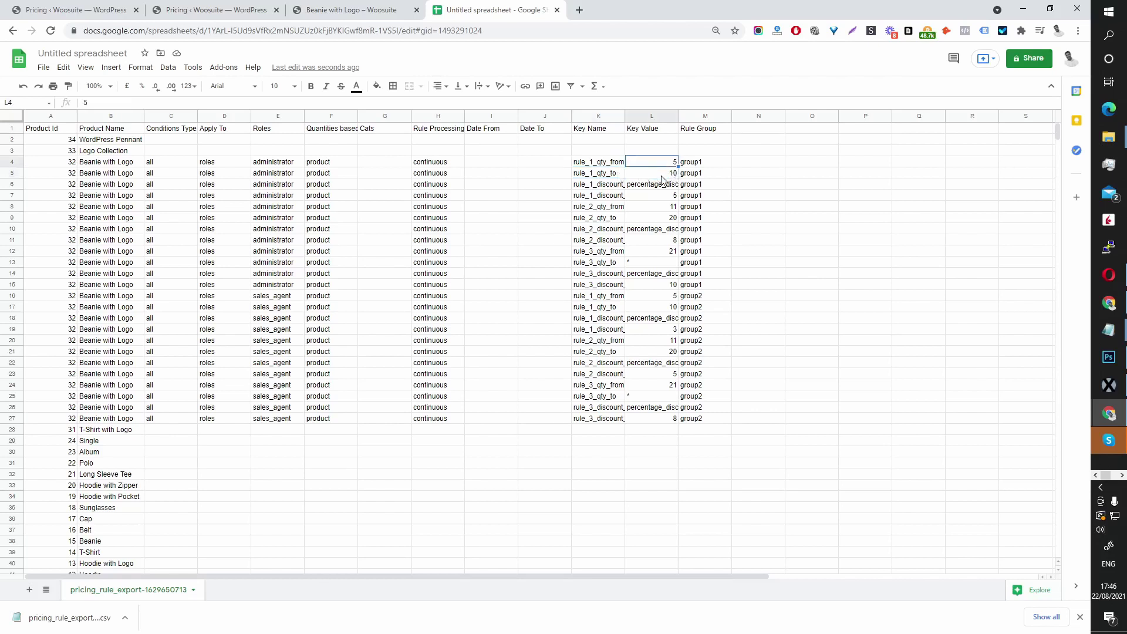
- Check the first quantity range in the Beanie with Logo page's bulk pricing table, and return to the spreadsheet
left_click(332, 12)
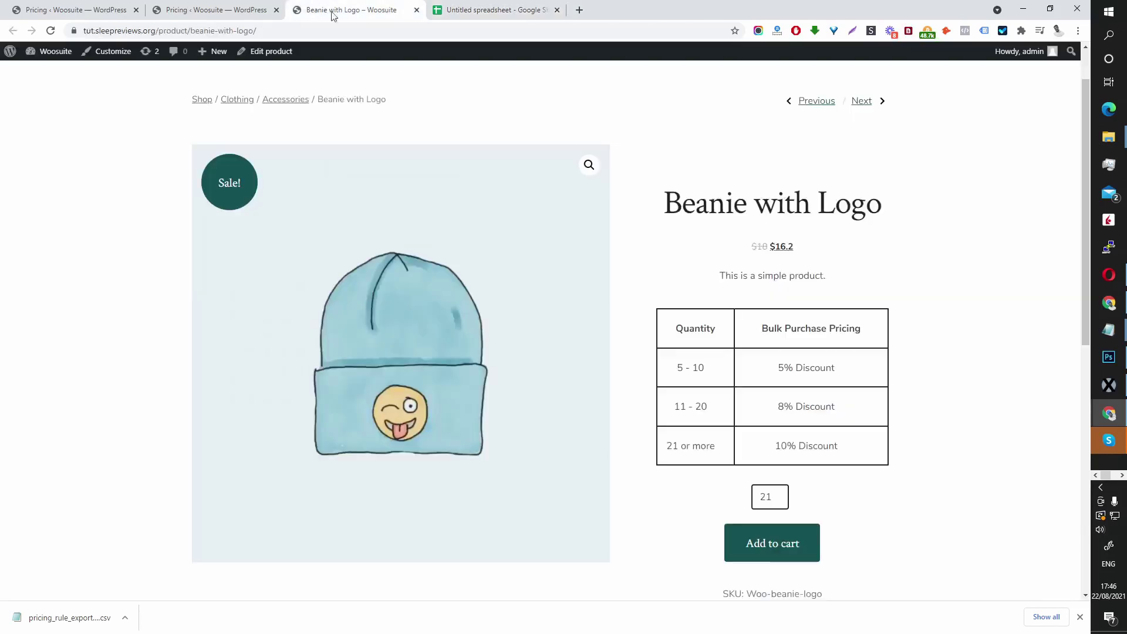
left_click_drag(711, 370, 678, 369)
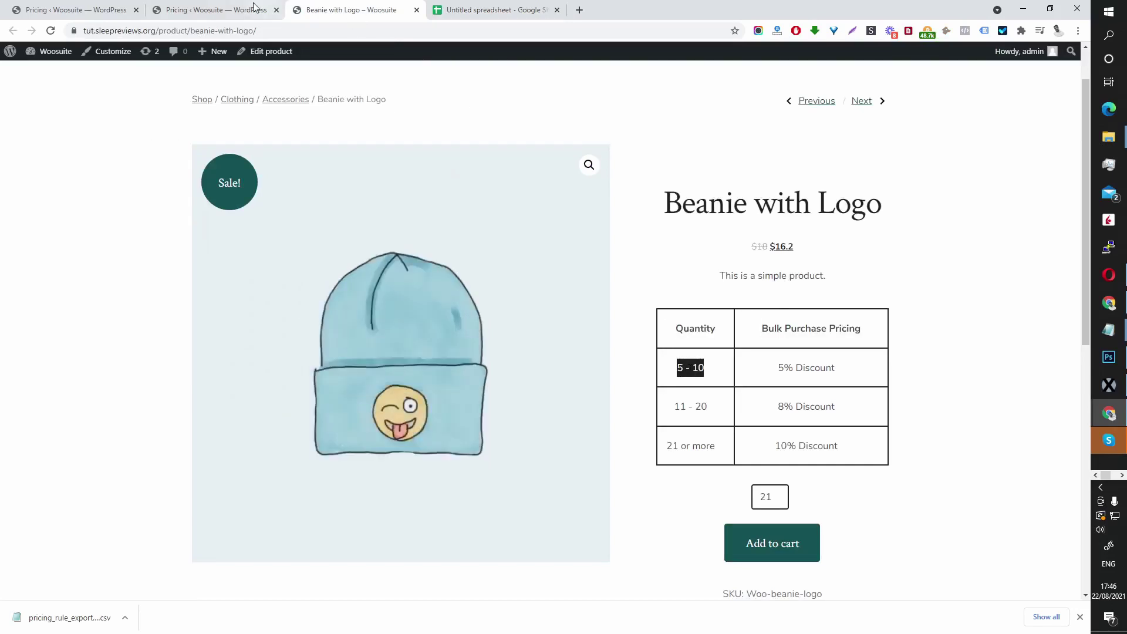
key("ctrl+Tab")
- Widen the Key Name and Key Value columns to make the rule 1 discount type entries readable
left_click(602, 188)
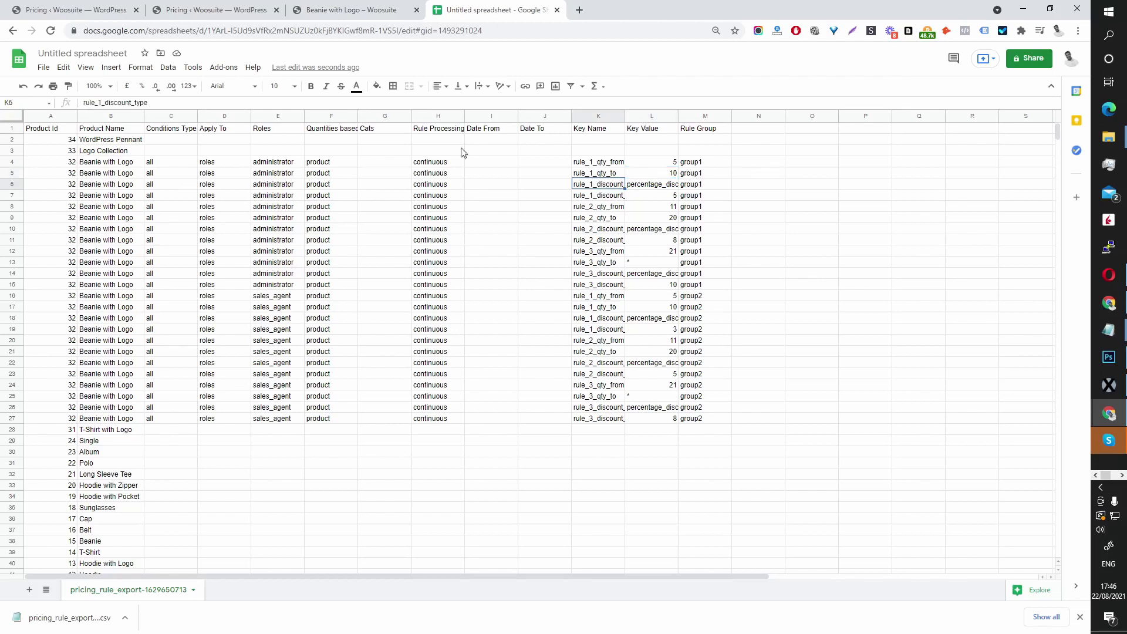
left_click(604, 116)
left_click_drag(625, 116, 727, 116)
left_click(684, 183)
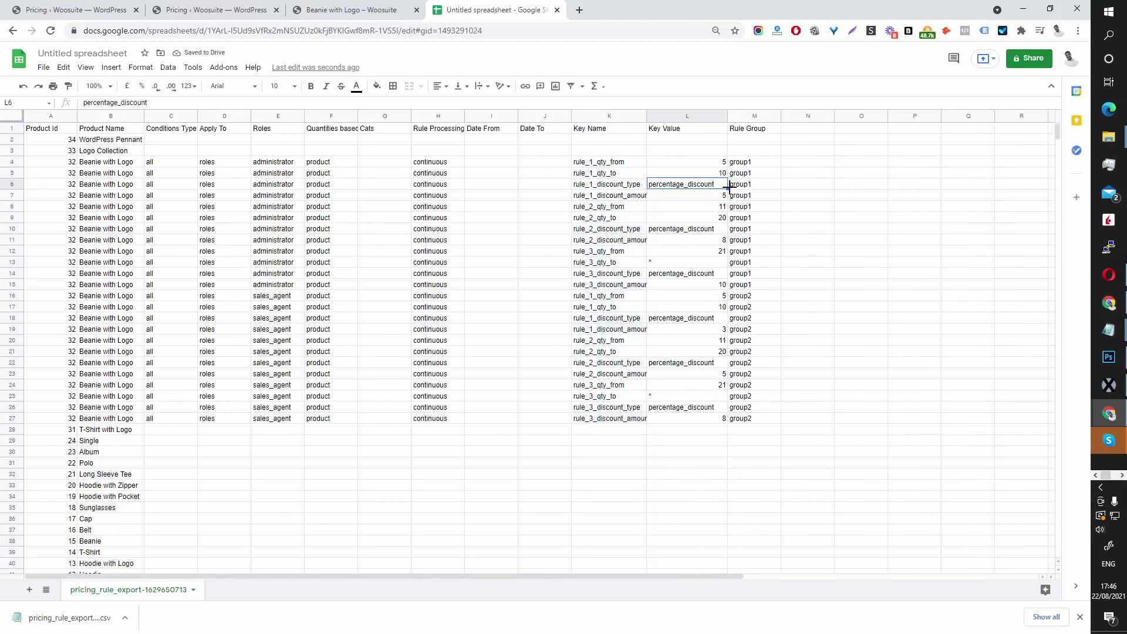
- Compare the rule 1 discount amount in the spreadsheet with the first tier of the Beanie with Logo page's bulk pricing table
left_click(612, 200)
left_click(707, 199)
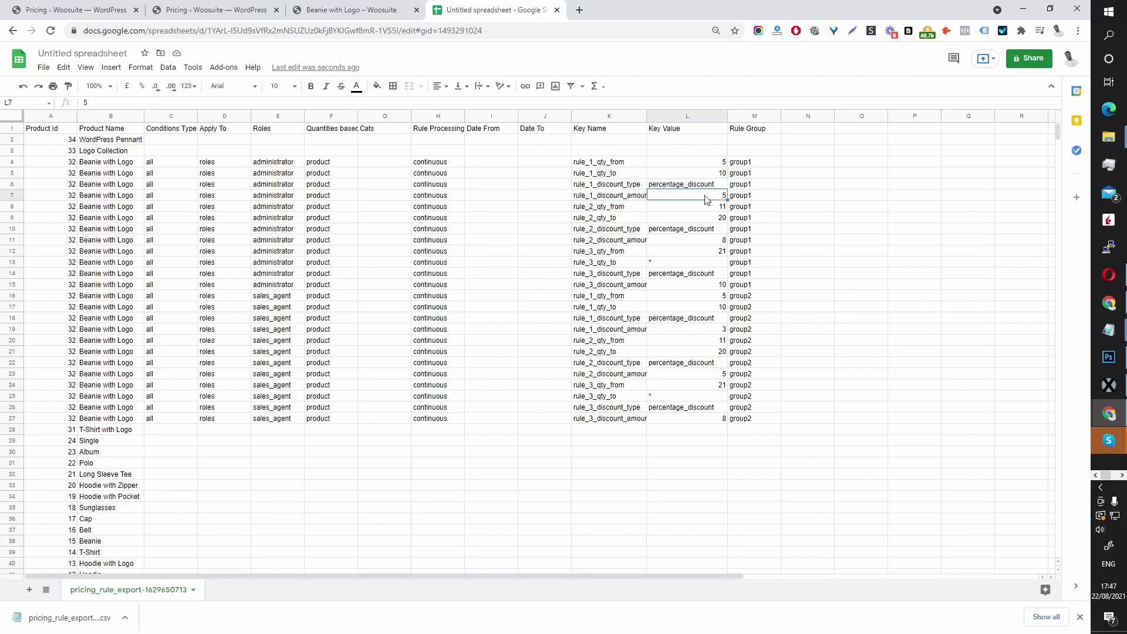
left_click(343, 10)
left_click(701, 365)
left_click_drag(676, 367, 682, 367)
left_click_drag(776, 368, 788, 365)
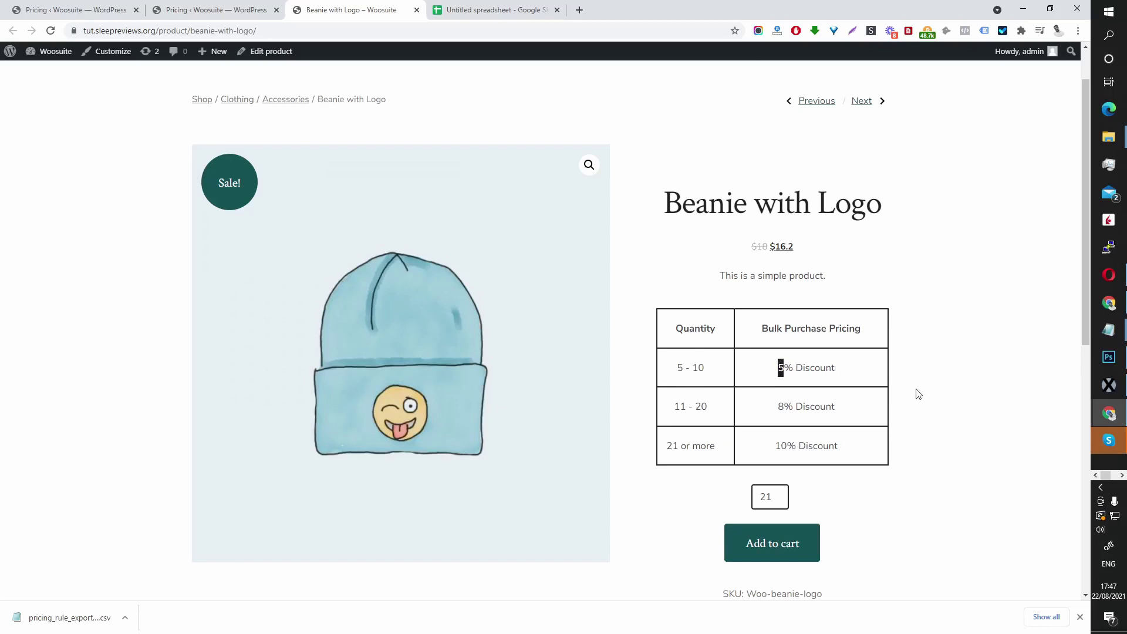
- Return to the spreadsheet and examine the remaining Beanie with Logo rows, especially the rule 2 quantity range, discount type and amount
left_click(499, 10)
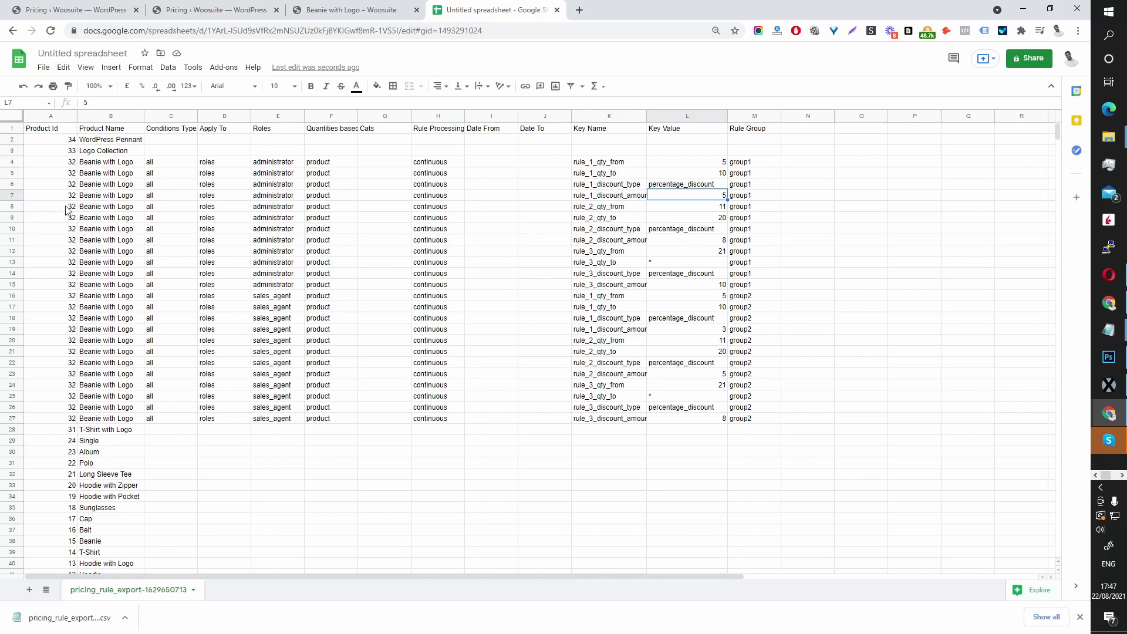
left_click(13, 195)
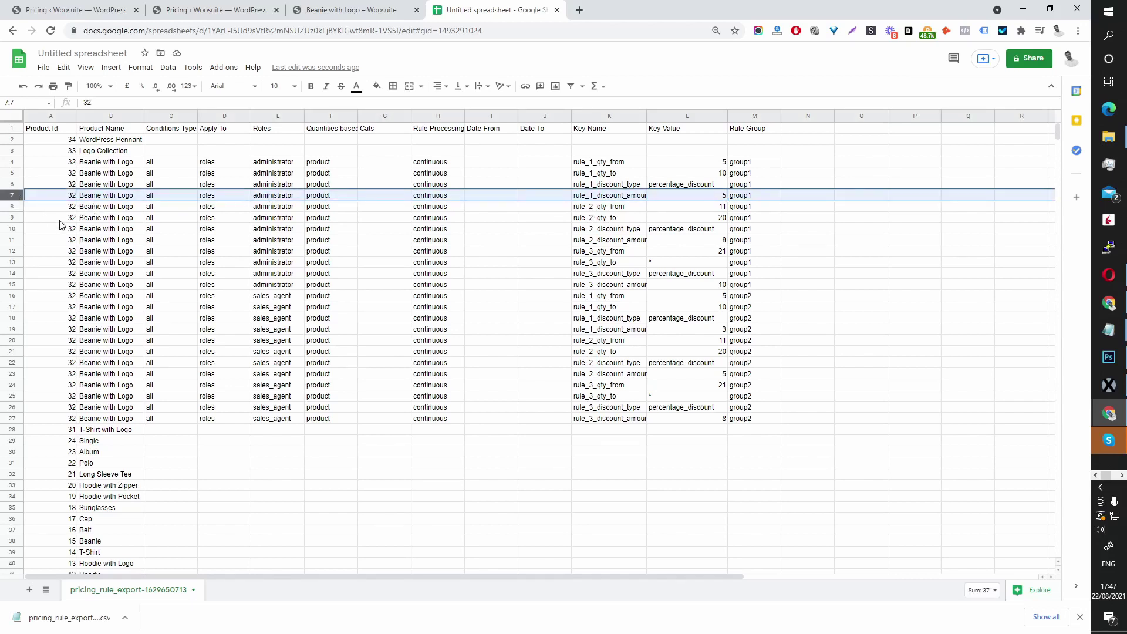
left_click_drag(13, 207, 71, 421)
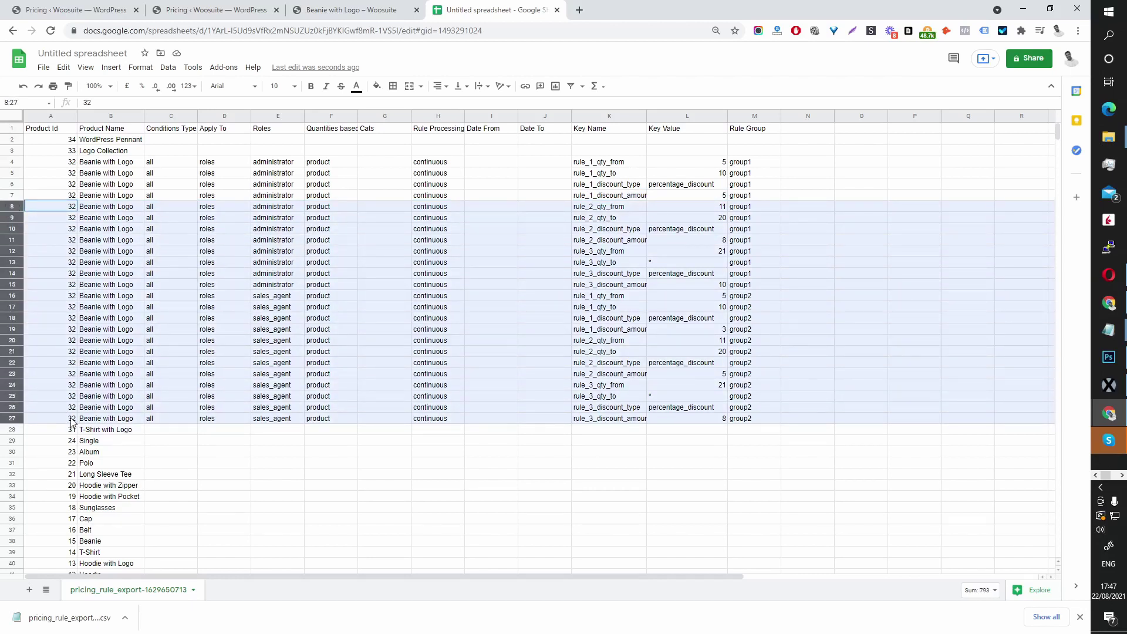
left_click(384, 217)
left_click(590, 208)
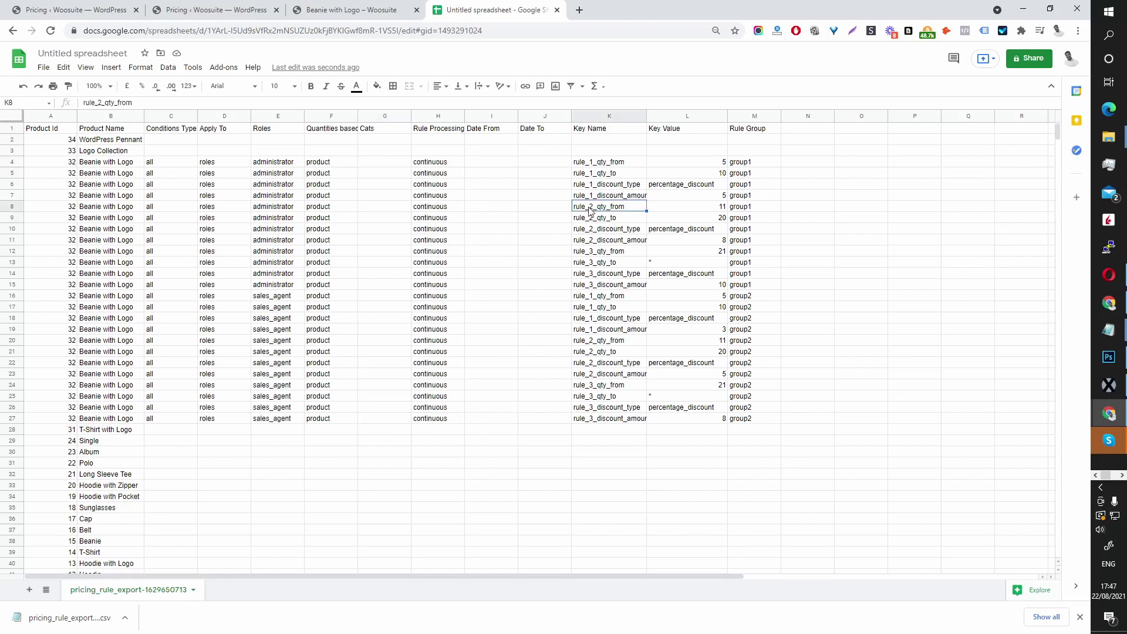
left_click(718, 219)
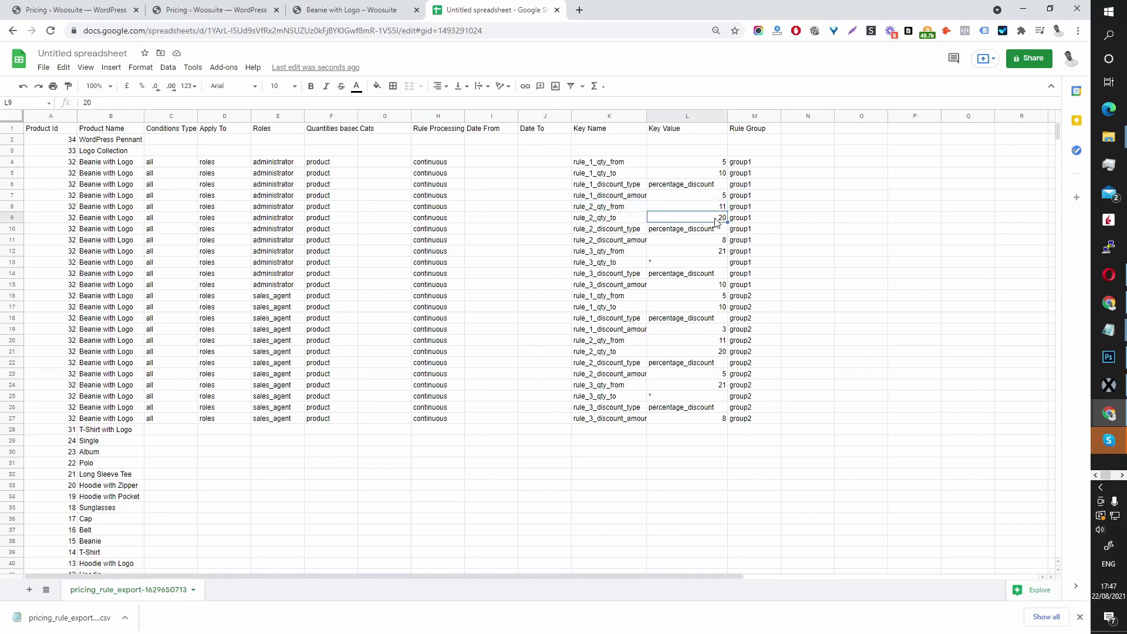
left_click(686, 233)
left_click(640, 242)
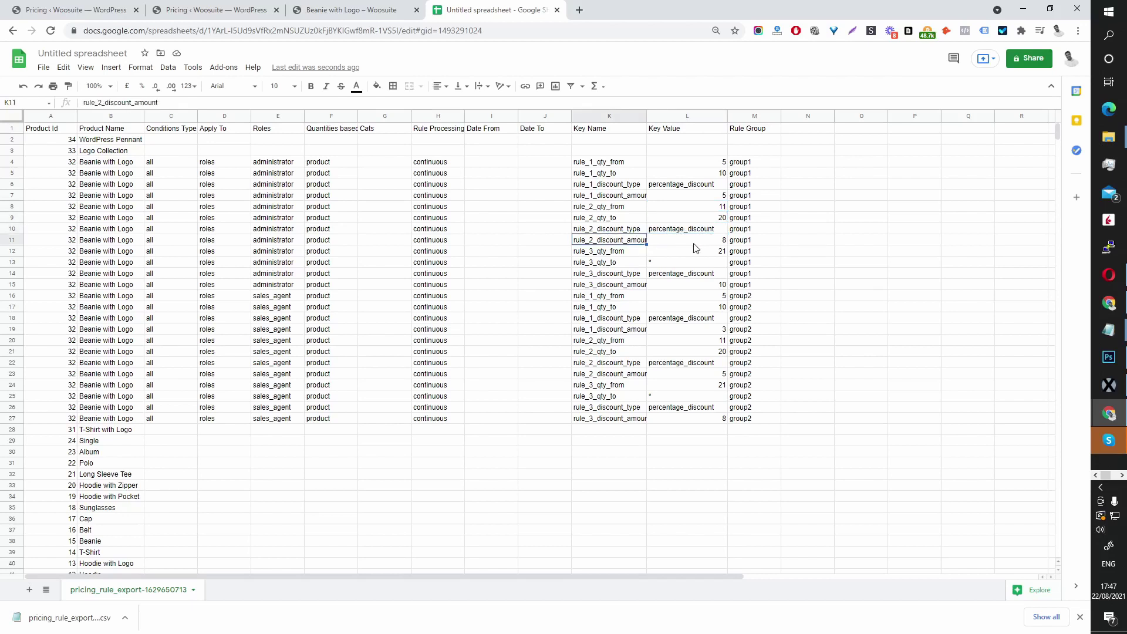
- Examine the administrator rows for Beanie with Logo: the rule 2 discount amount and the rule 3 quantity range, discount type and amount
left_click(719, 242)
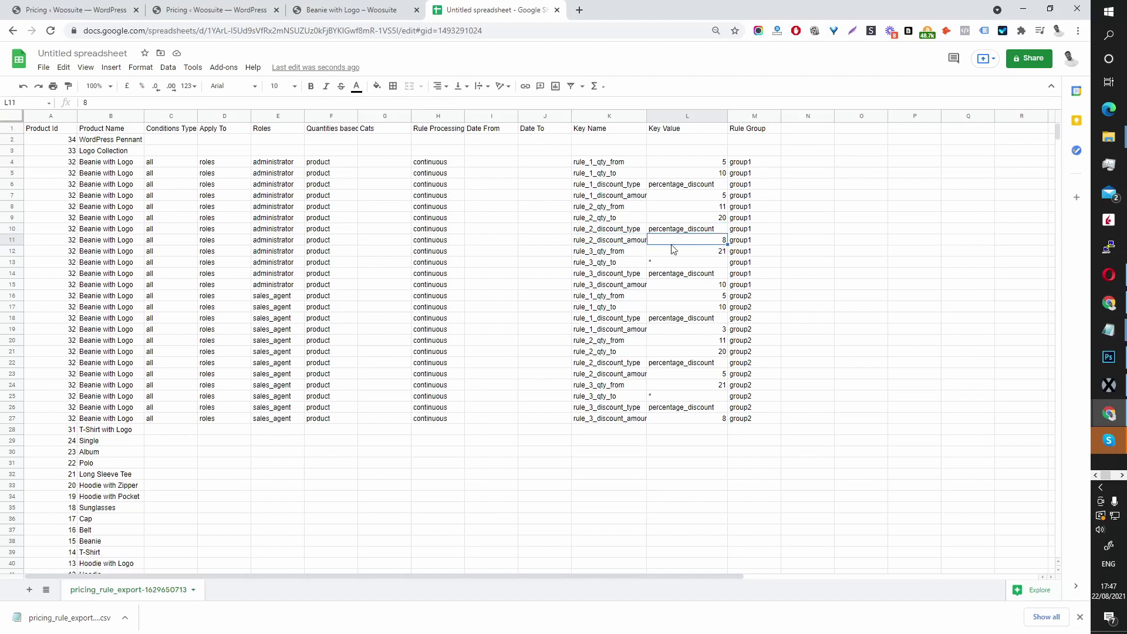
left_click(592, 252)
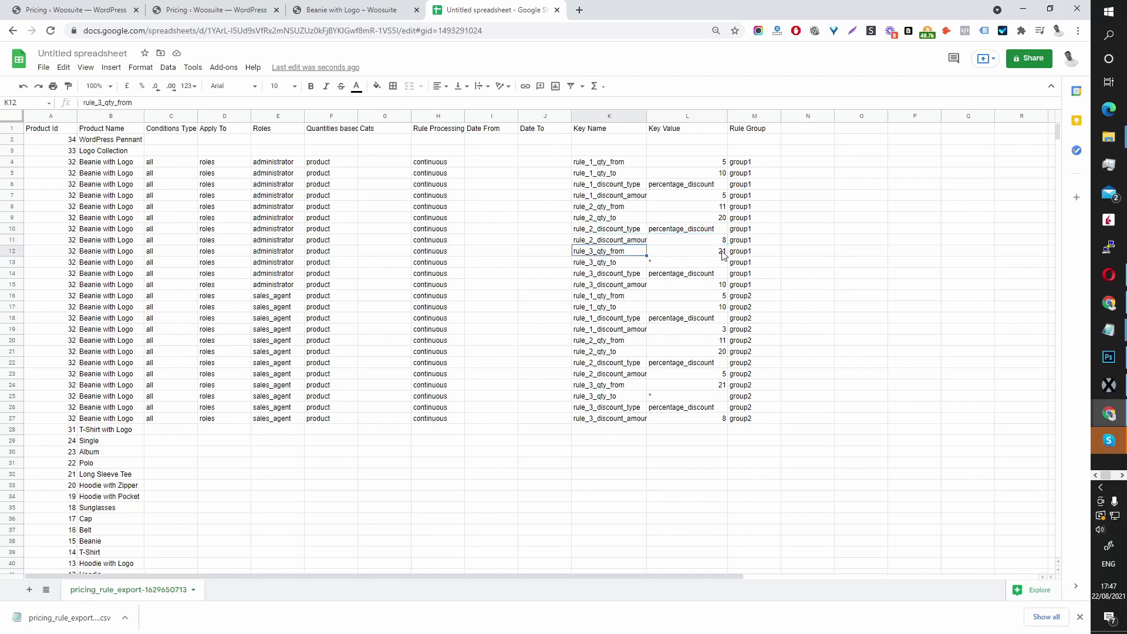
left_click(637, 265)
left_click(661, 266)
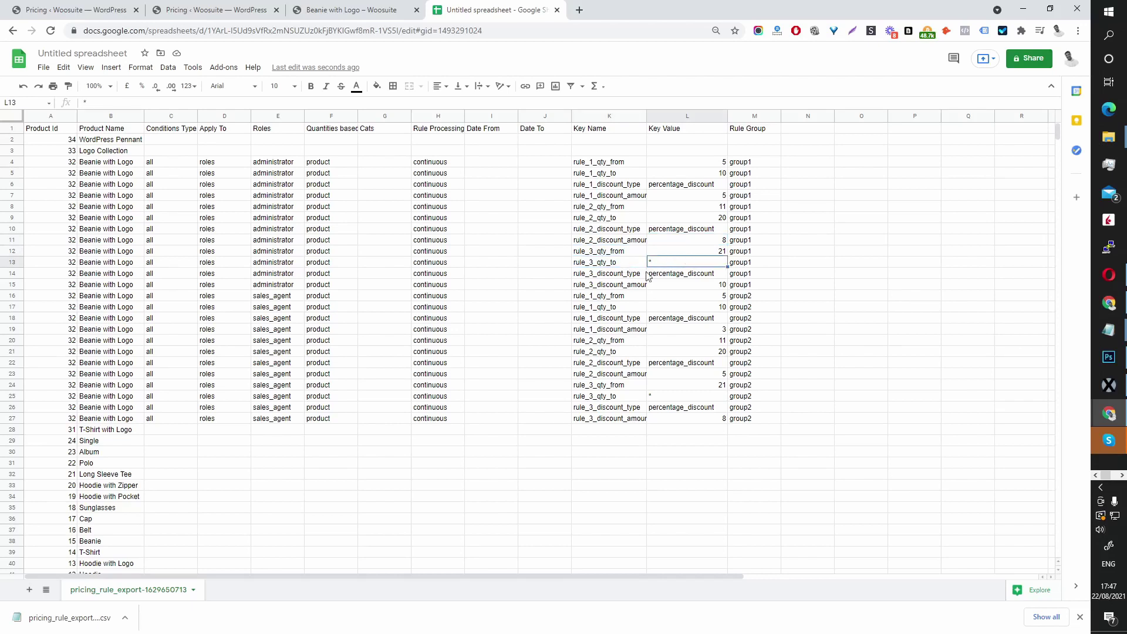
left_click(622, 277)
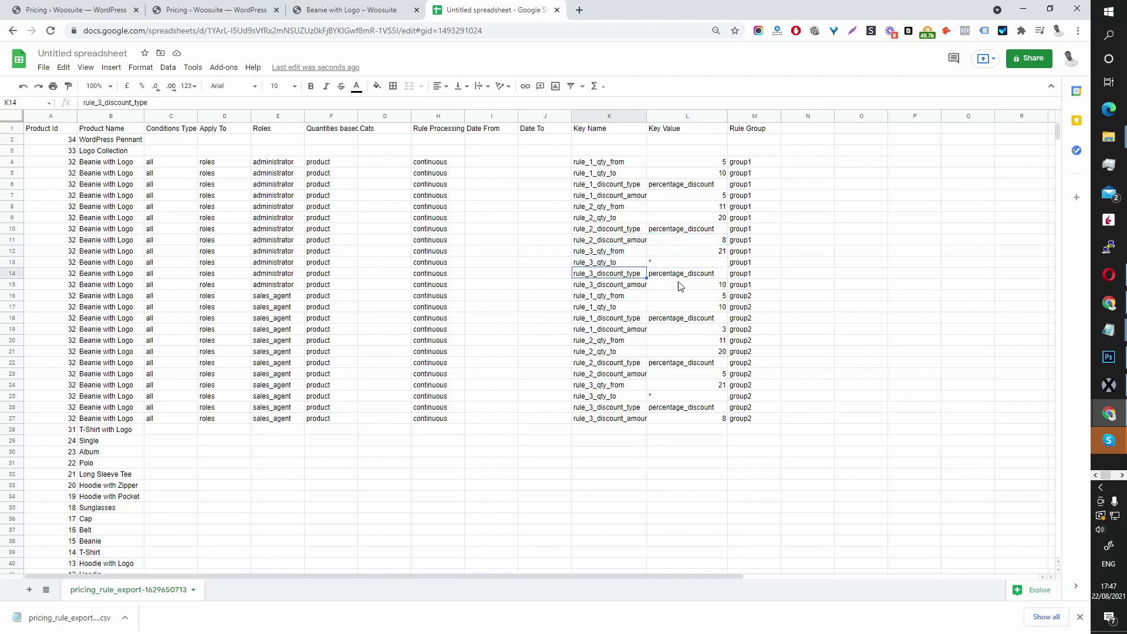
left_click(705, 277)
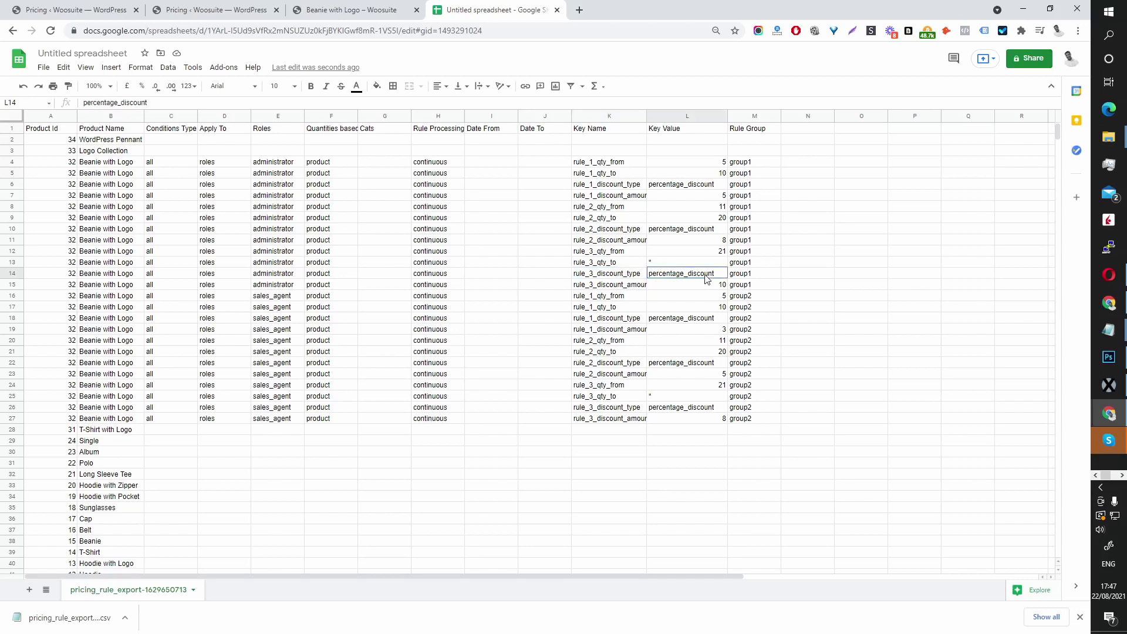
left_click(624, 287)
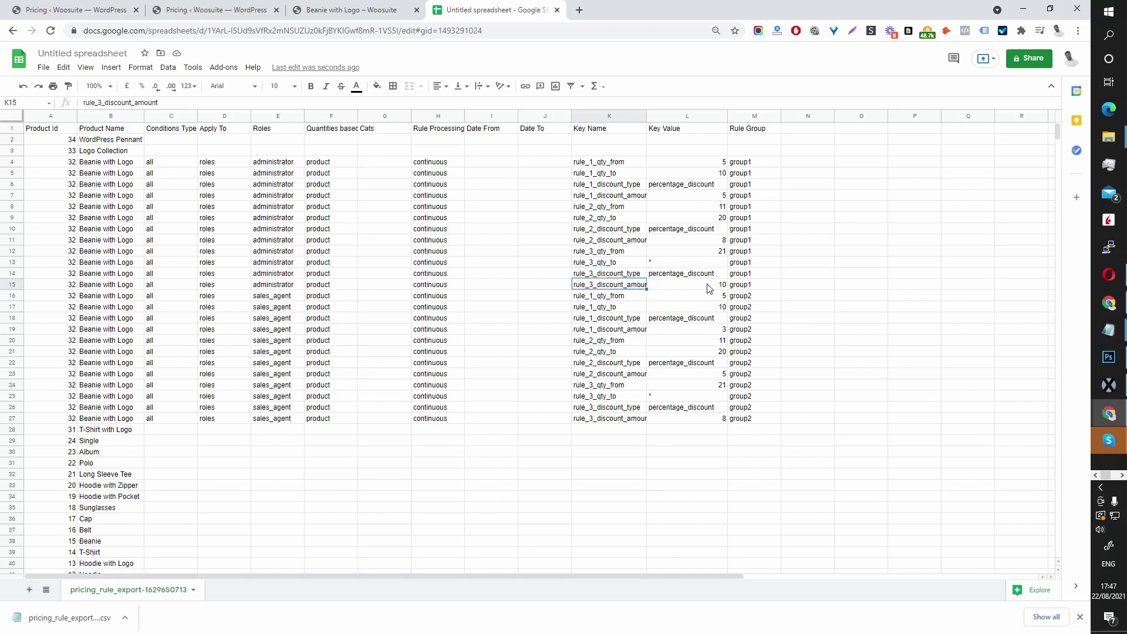
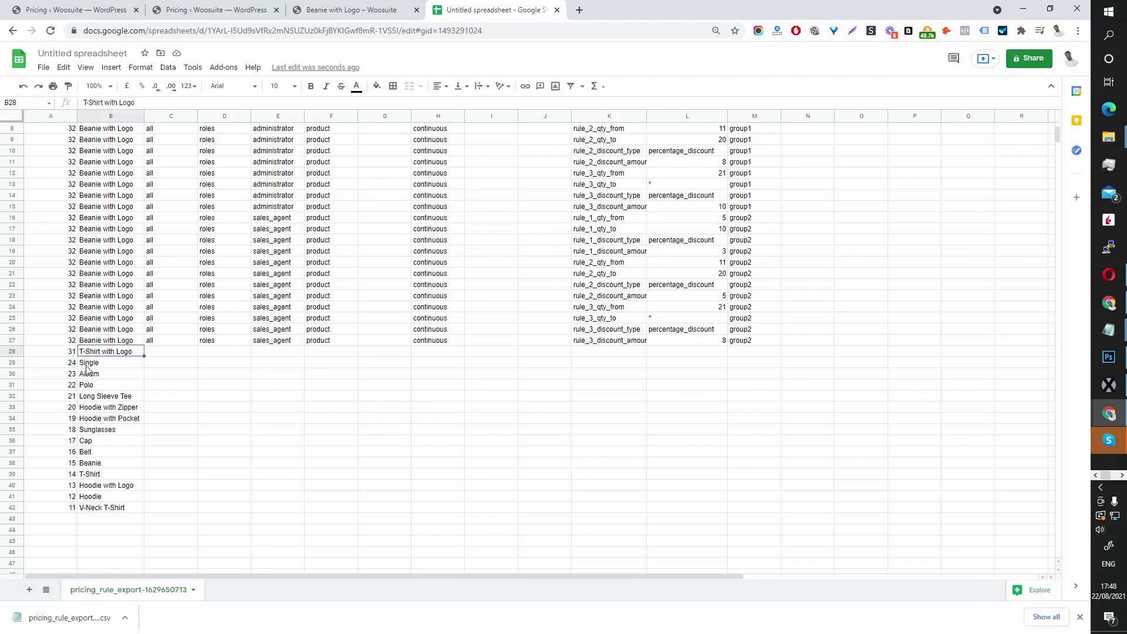
- Move the product rows from Single to V-Neck T-Shirt down to start at row 34, leaving five blank rows under T-Shirt with Logo
left_click_drag(73, 363, 107, 510)
key("ctrl+c")
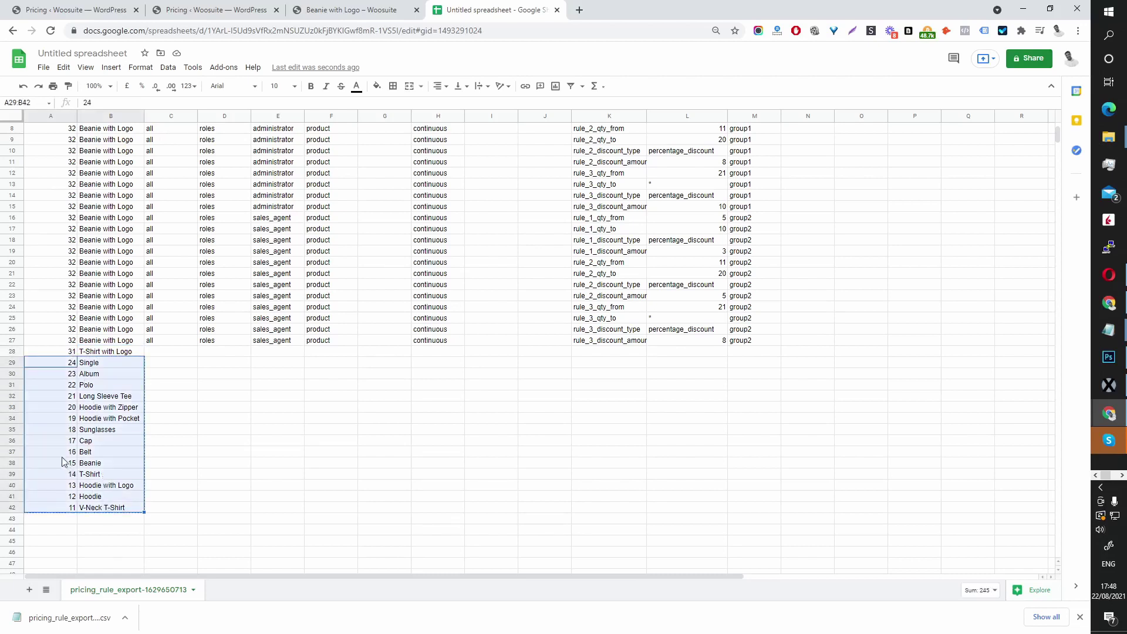
left_click(43, 421)
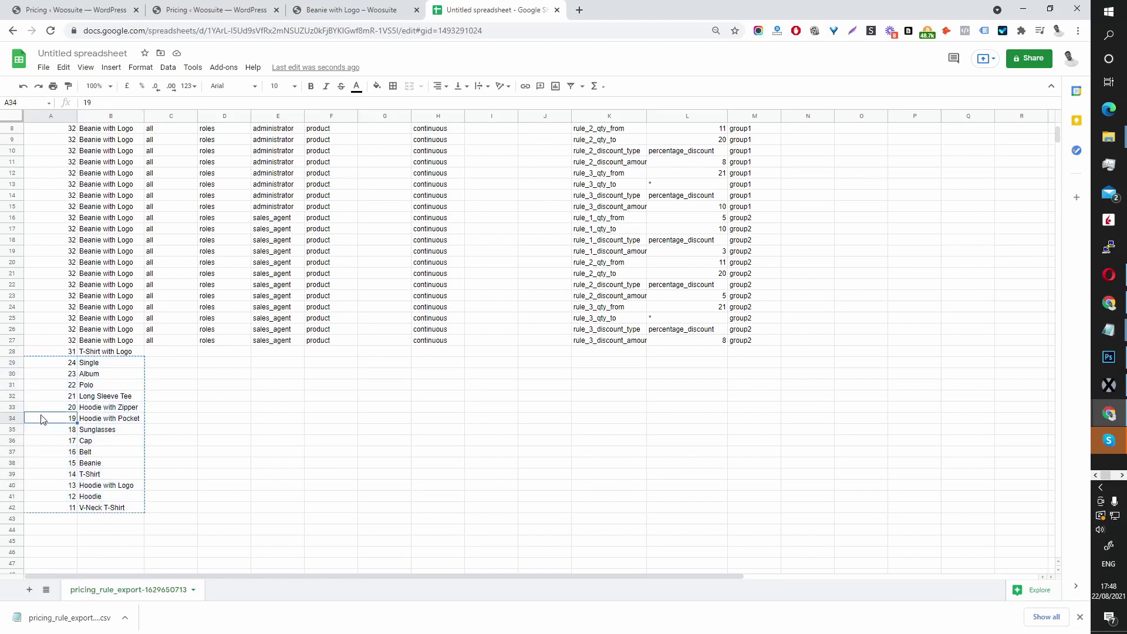
key("ctrl+v")
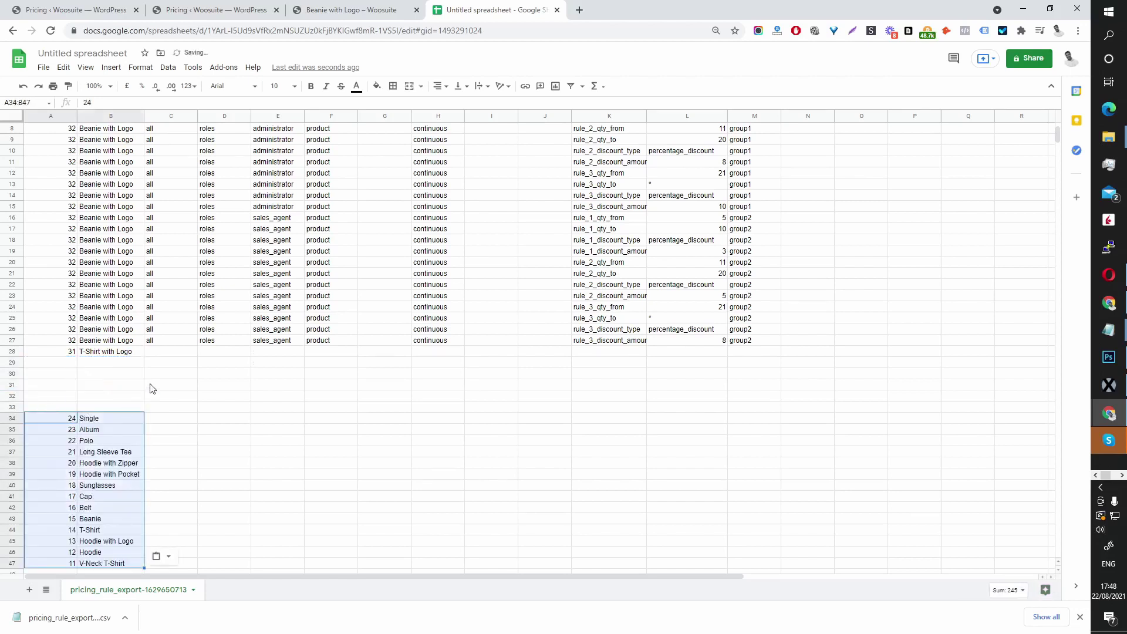
- Copy the four administrator rule 1 rows of Beanie with Logo (rows 4 to 7) into the blank rows starting at row 29
scroll(152, 389, "up", 3)
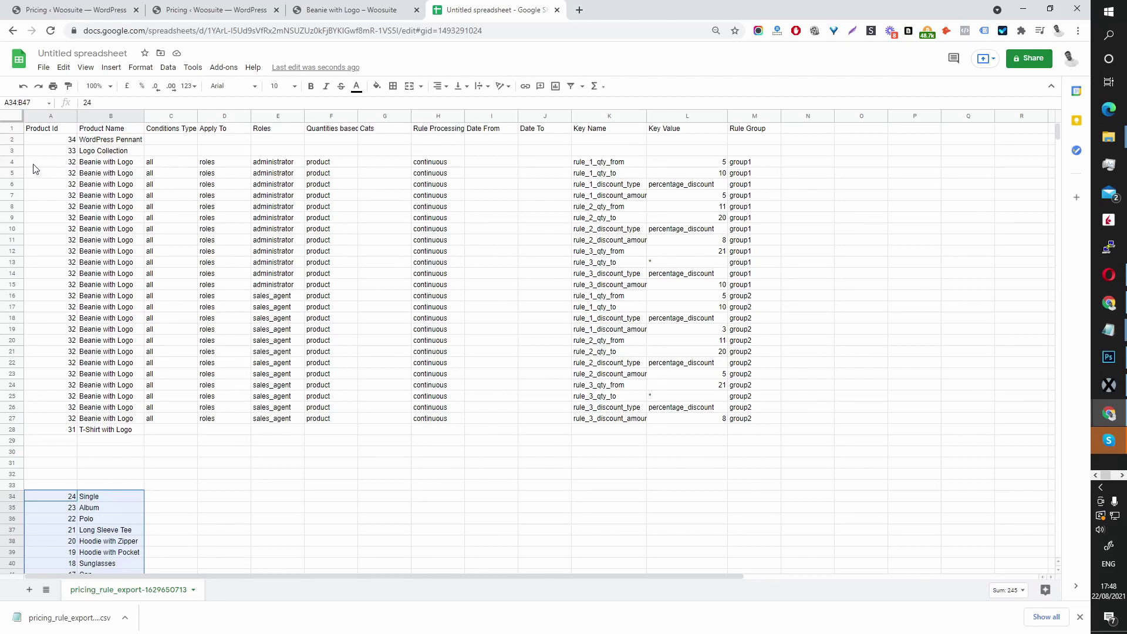
left_click(14, 162)
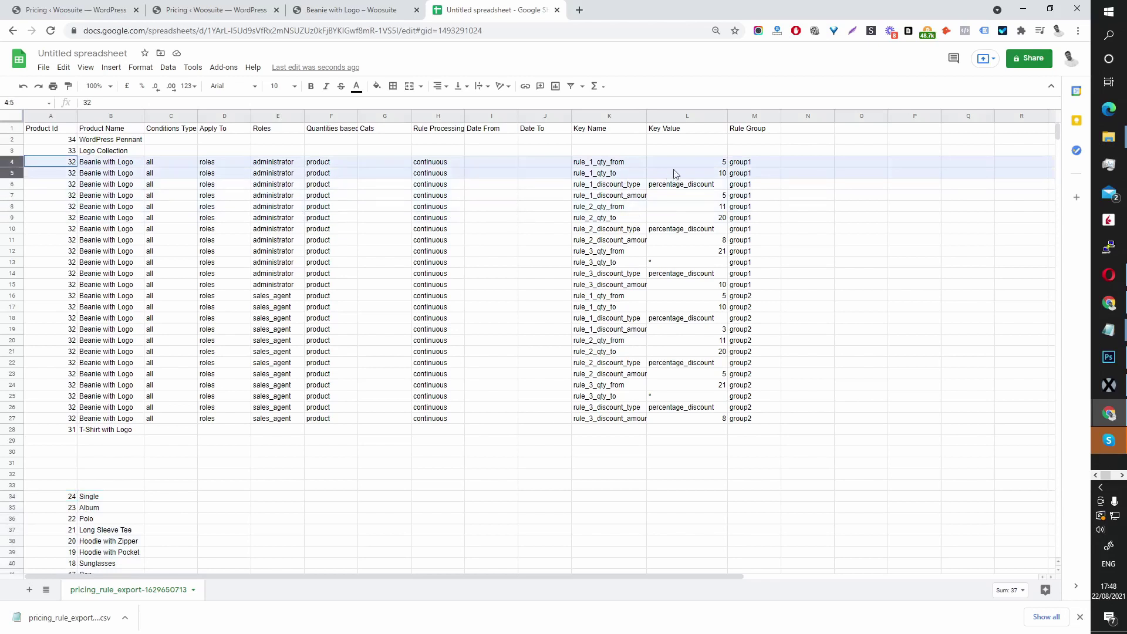
key("shift+Down")
key("shift+Down")
key("shift+Down")
mouse_move(732, 203)
left_mouse_down()
mouse_move(732, 214)
mouse_move(713, 198)
left_mouse_up()
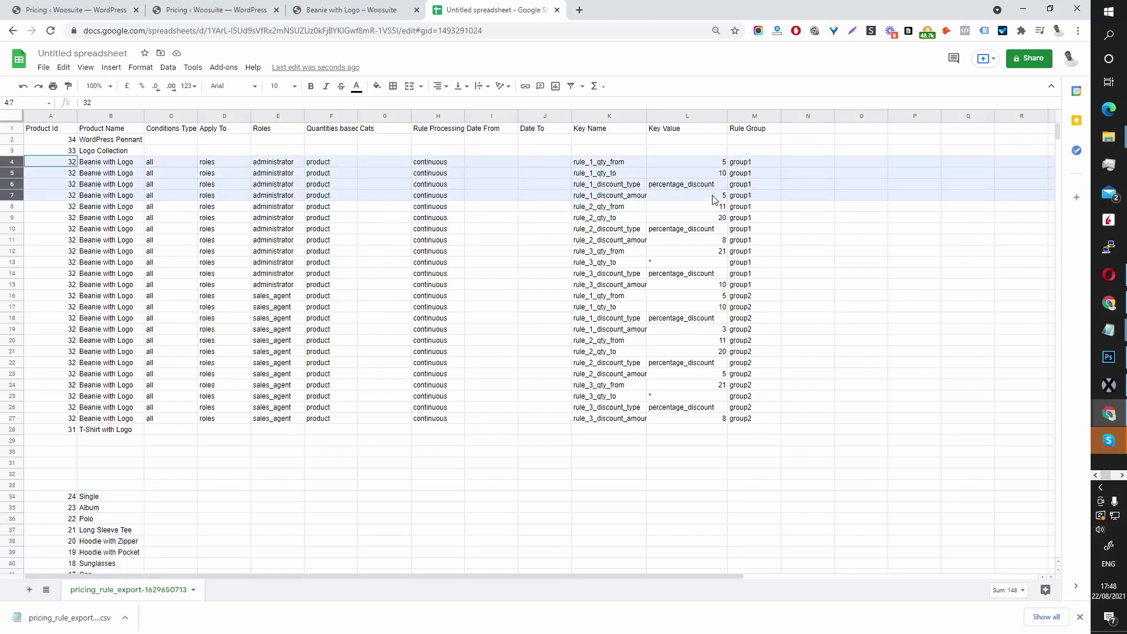
left_click_drag(609, 198, 743, 199)
key("ctrl+c")
left_click(64, 445)
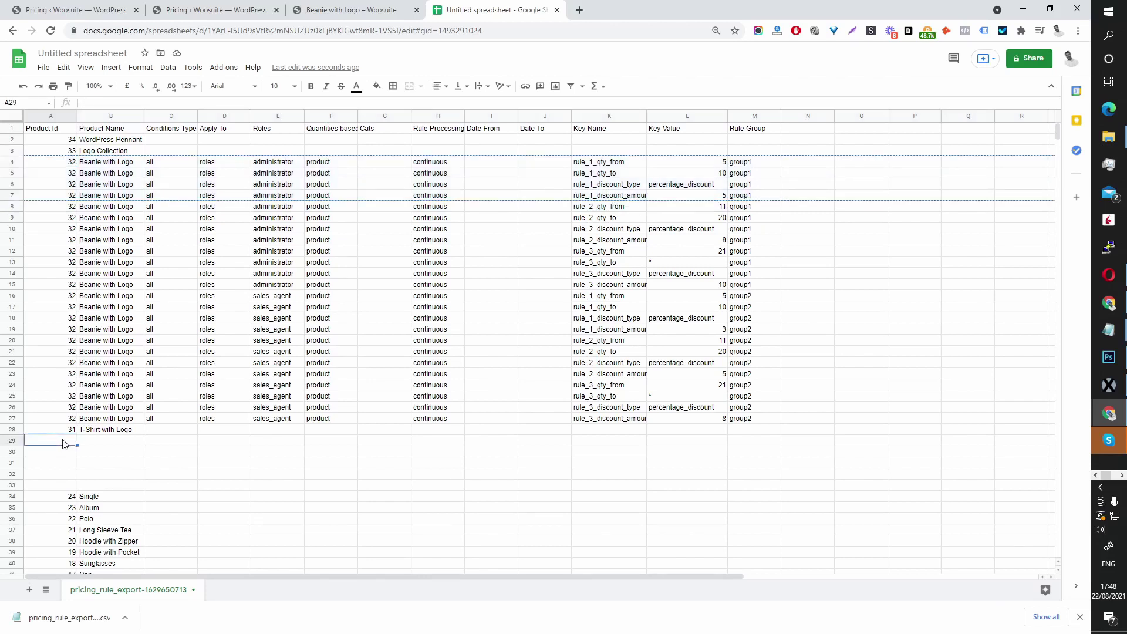
key("ctrl+v")
left_click(195, 496)
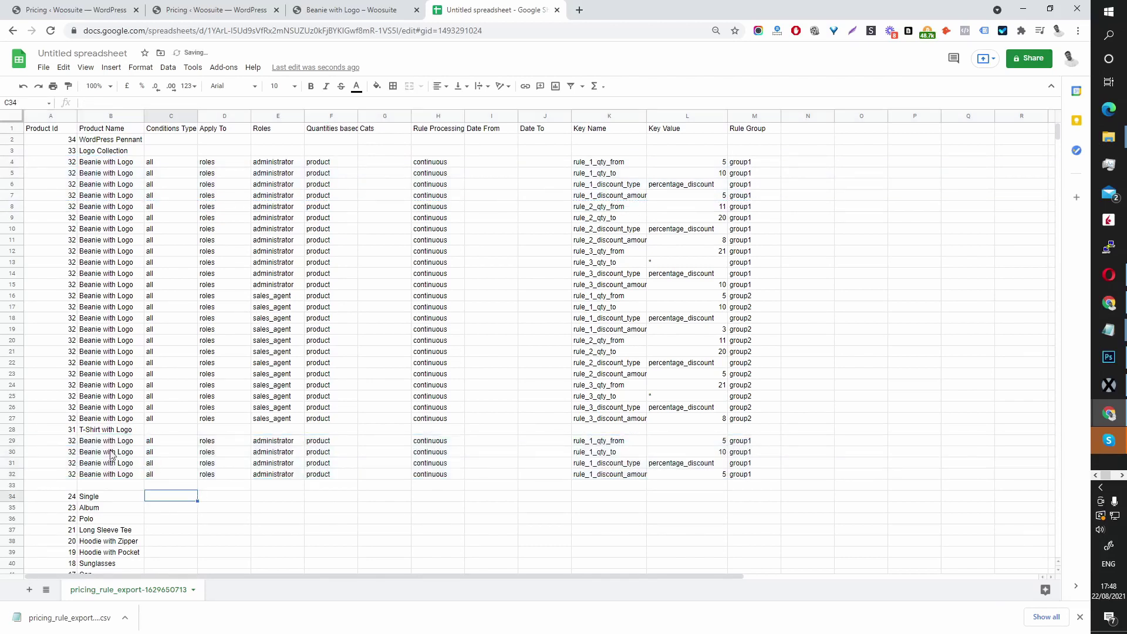
- Replace the product ID and name in rows 29 to 32 with those of T-Shirt with Logo, copied from row 28
left_click_drag(73, 432, 101, 436)
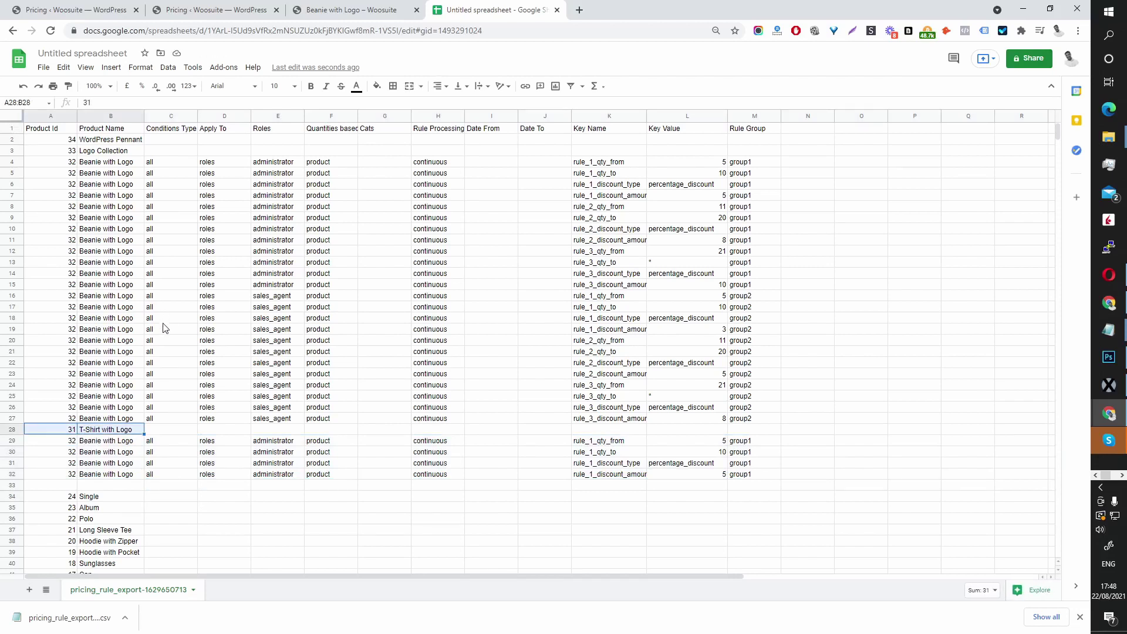
key("ctrl+c")
left_click_drag(56, 445, 137, 483)
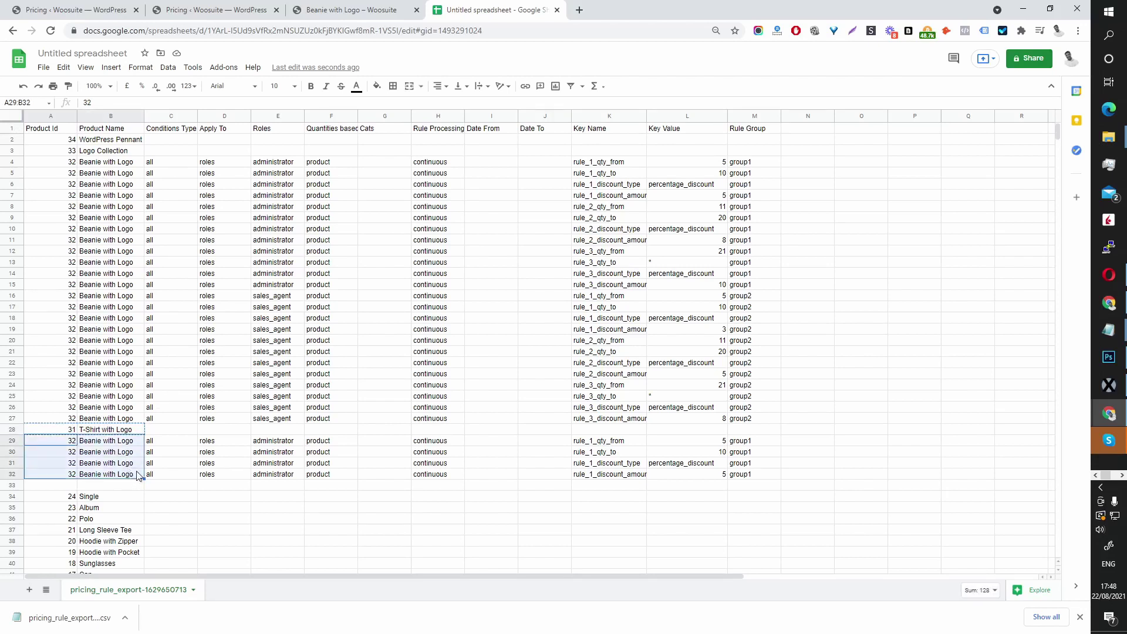
key("ctrl+v")
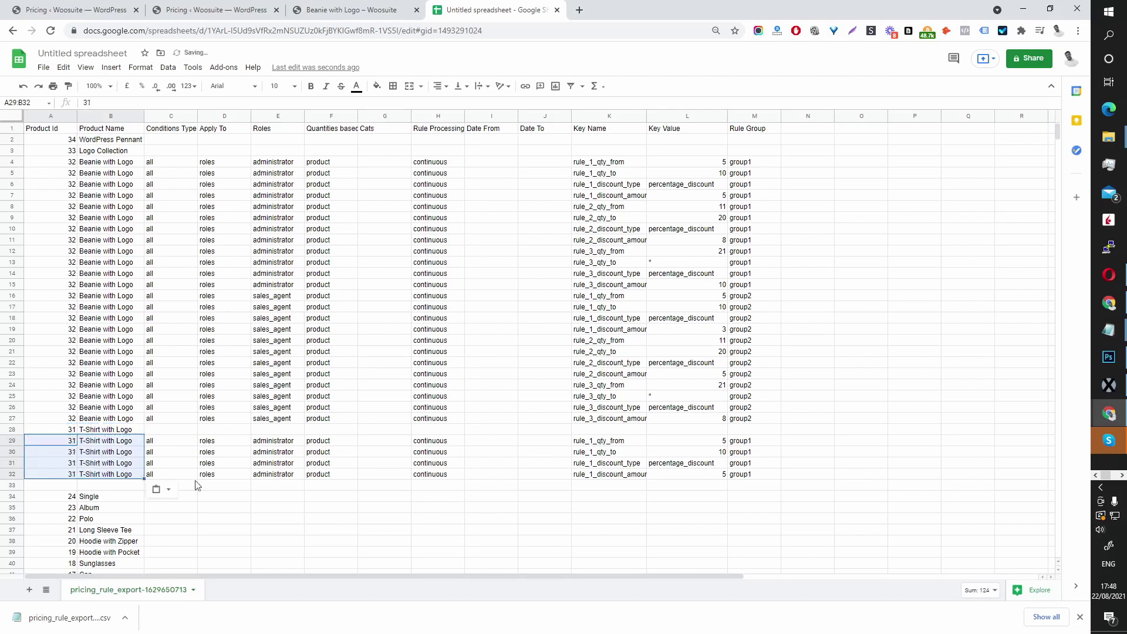
- Move the Single to V-Neck T-Shirt rows up to row 33, closing the gap under the T-Shirt with Logo rules
scroll(125, 550, "down", 4)
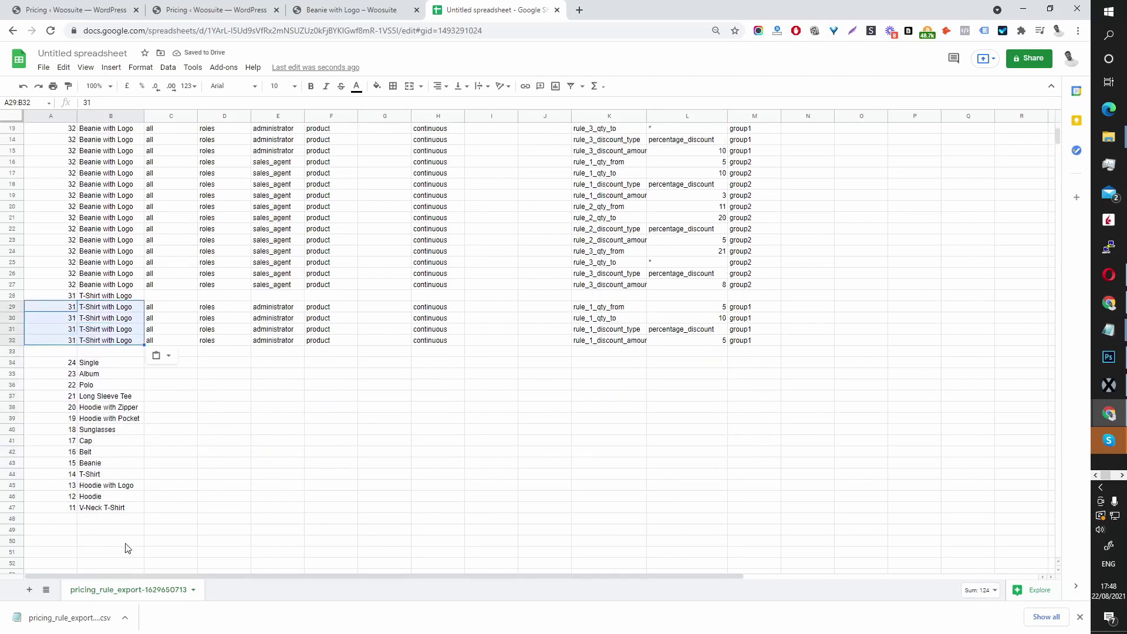
left_click_drag(72, 363, 126, 511)
key("ctrl+c")
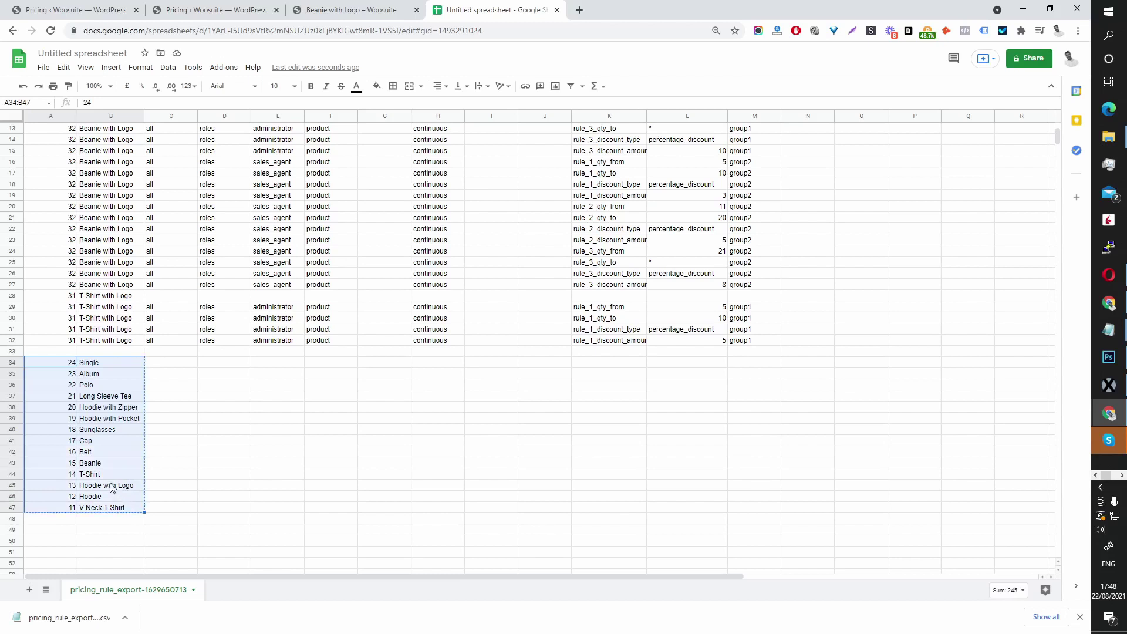
left_click(64, 353)
key("ctrl+v")
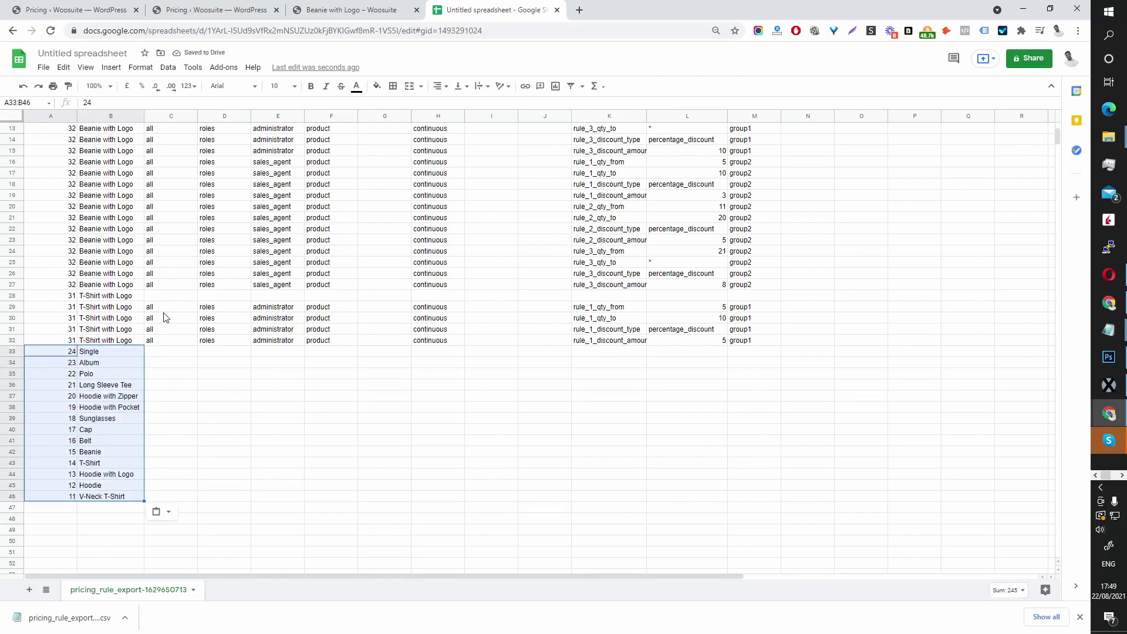
- Move the block A29:M46 up one row to start at A28, overwriting the T-Shirt with Logo row that has no rule
left_click(82, 297)
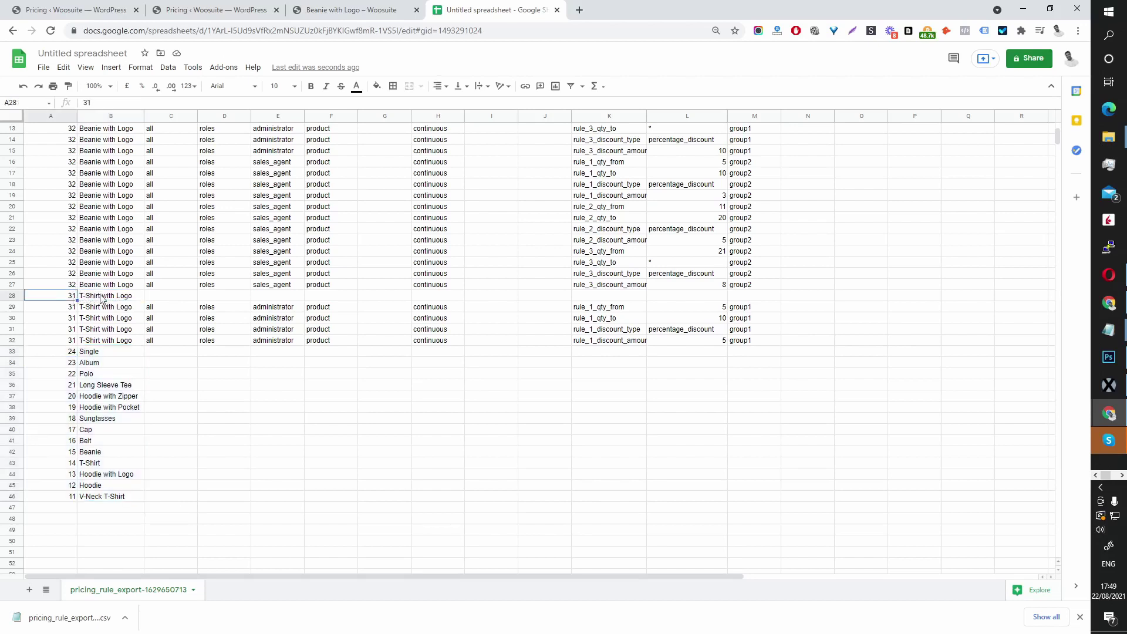
left_click(71, 311)
mouse_move(70, 311)
left_mouse_down()
mouse_move(422, 395)
mouse_move(810, 442)
mouse_move(748, 475)
mouse_move(761, 498)
left_mouse_up()
key("ctrl+x")
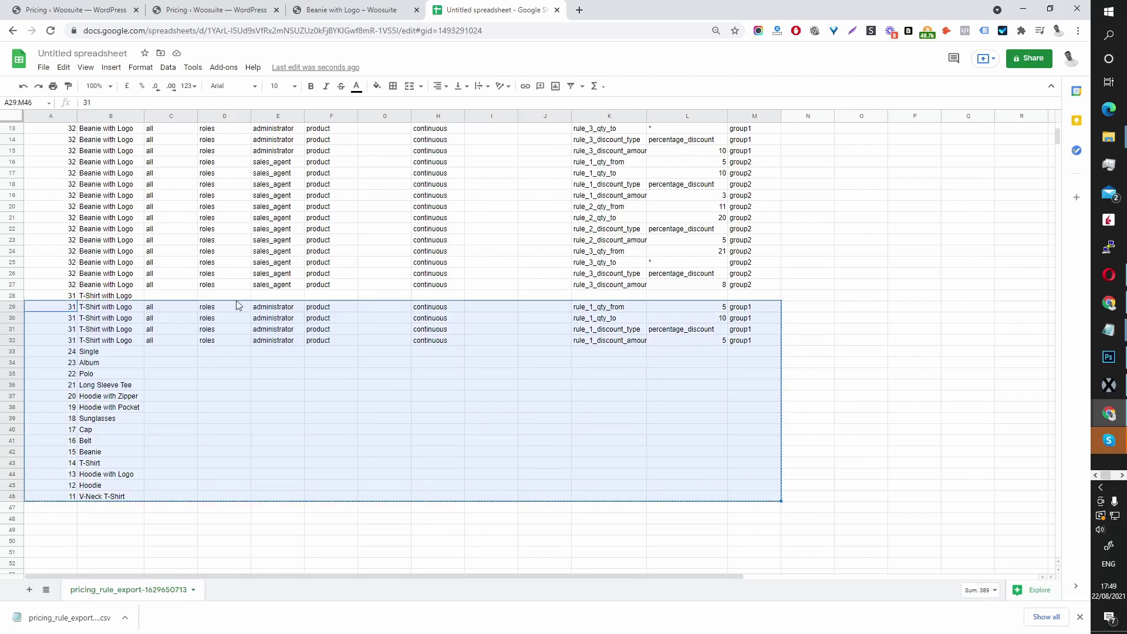
left_click(71, 296)
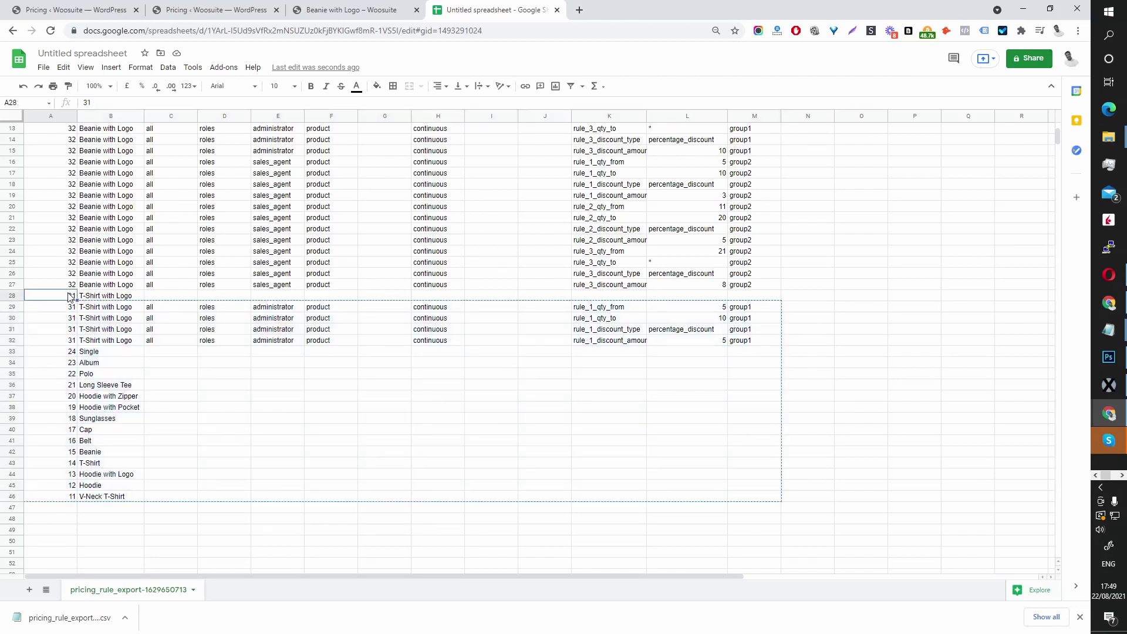
key("ctrl+v")
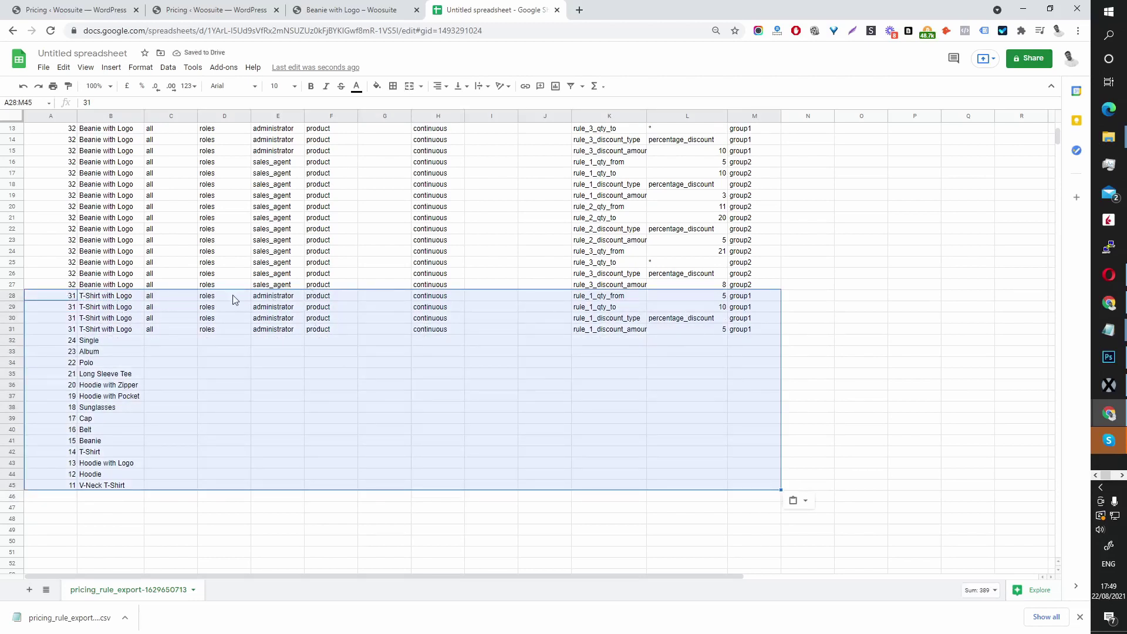
- Set the T-Shirt with Logo rule 1 quantity range to 2 through 5 and its discount amount to 20
left_click(716, 307)
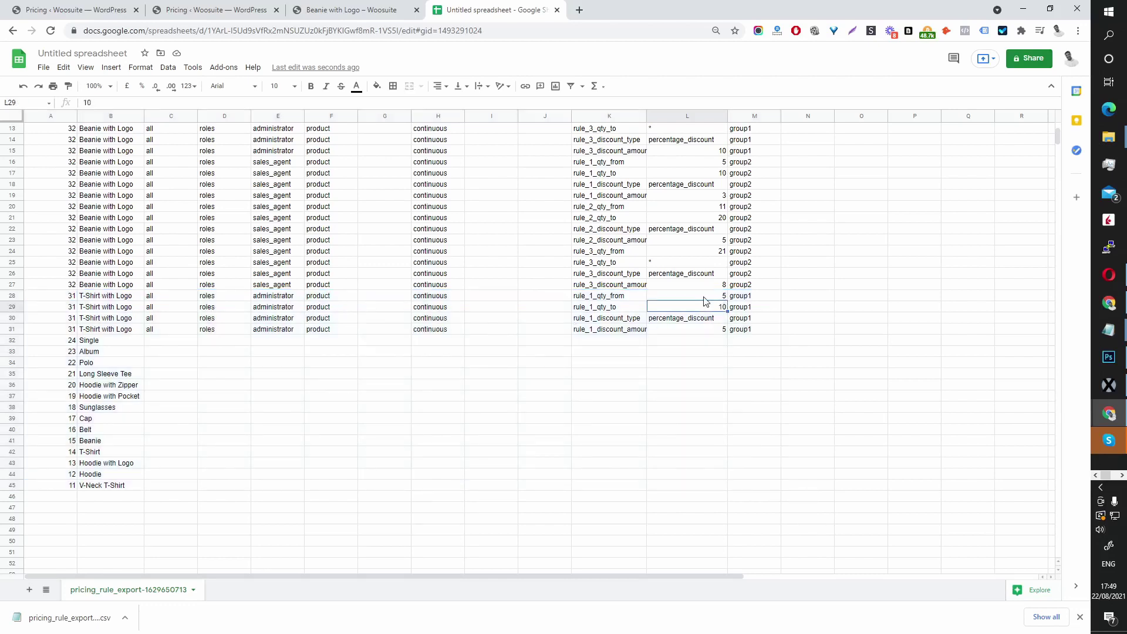
left_click(703, 294)
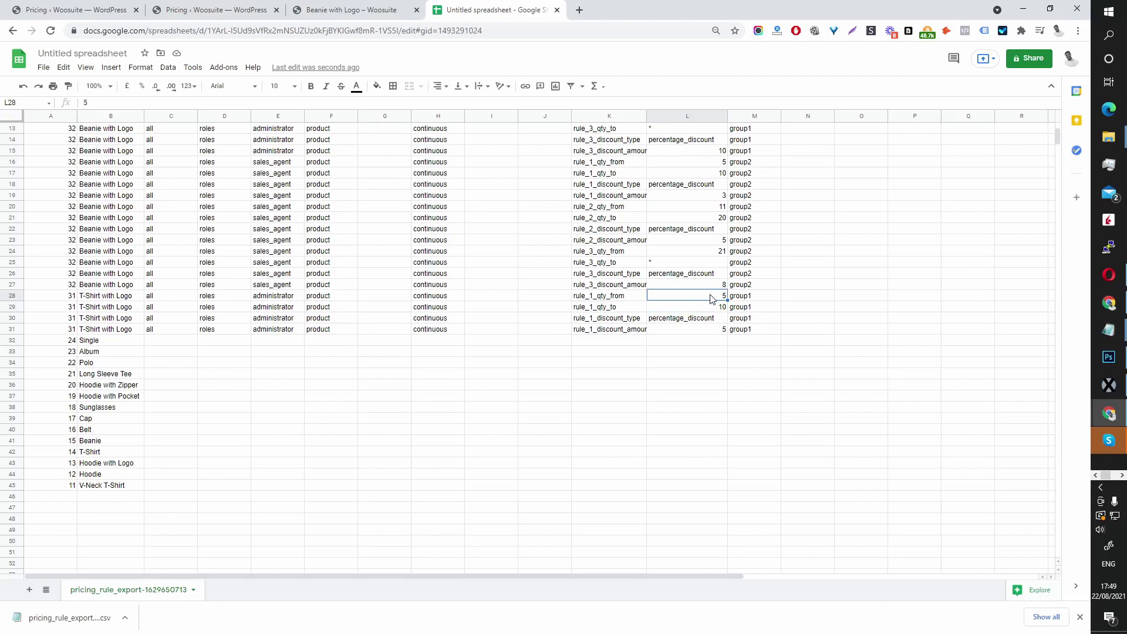
type("2")
key("Return")
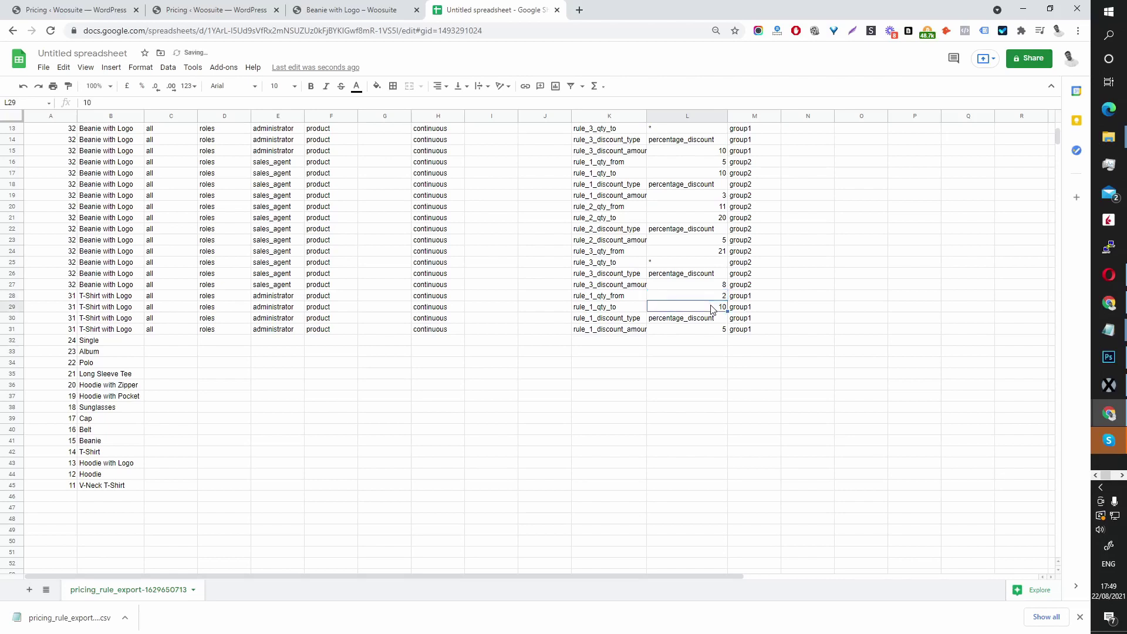
type("5")
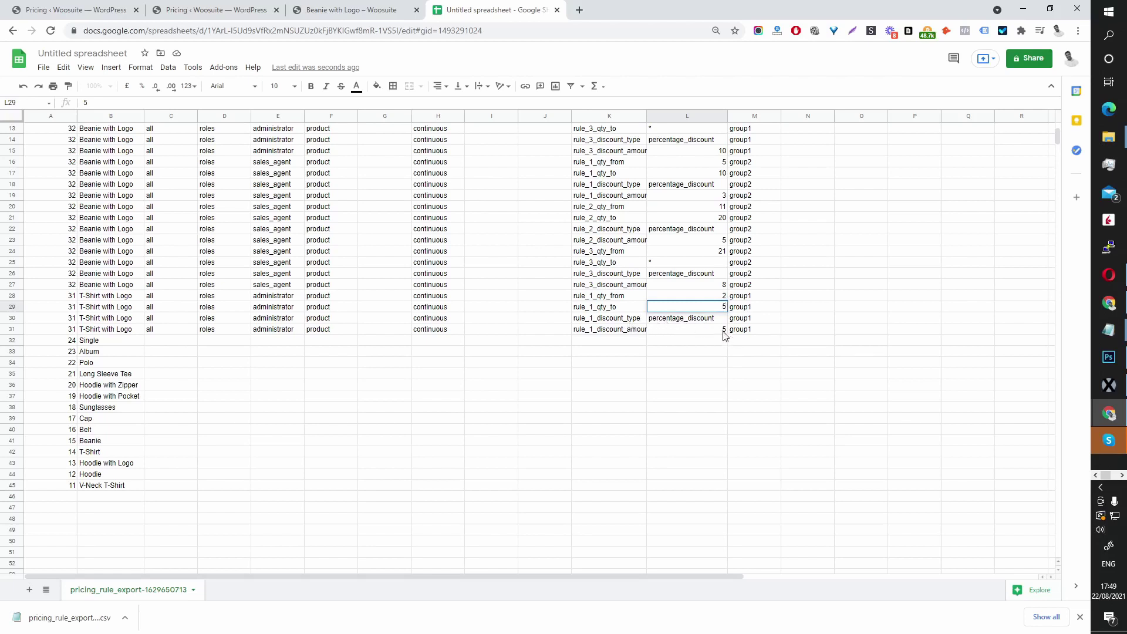
left_click(724, 330)
type("20")
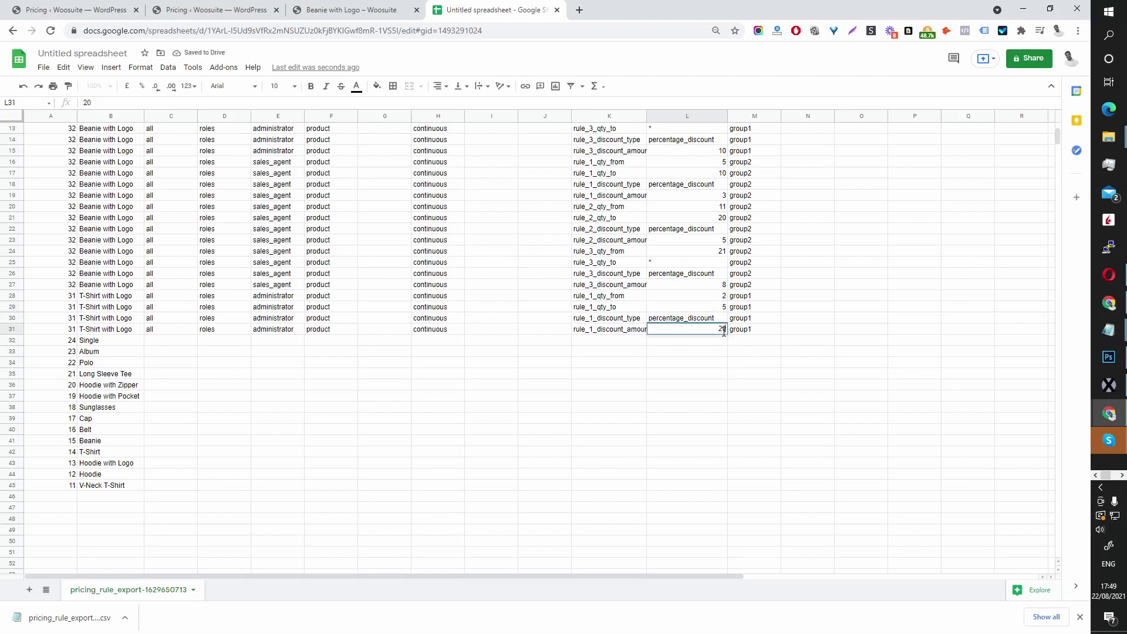
- Download the current sheet as a comma-separated values (.csv) file
left_click(43, 73)
left_click(43, 67)
mouse_move(129, 206)
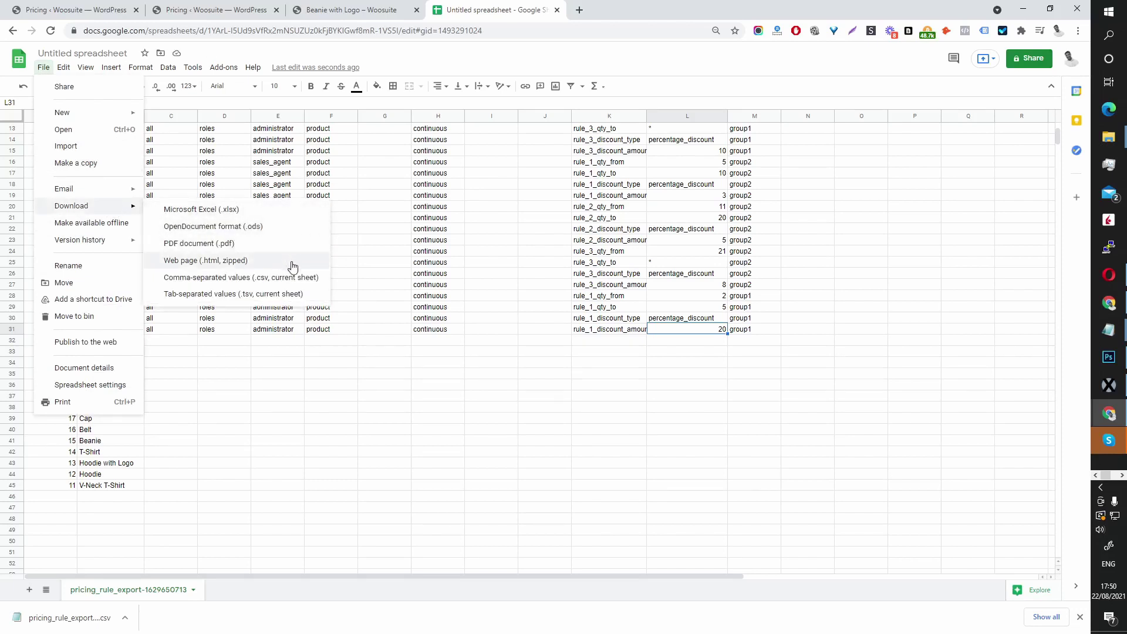
left_click(205, 285)
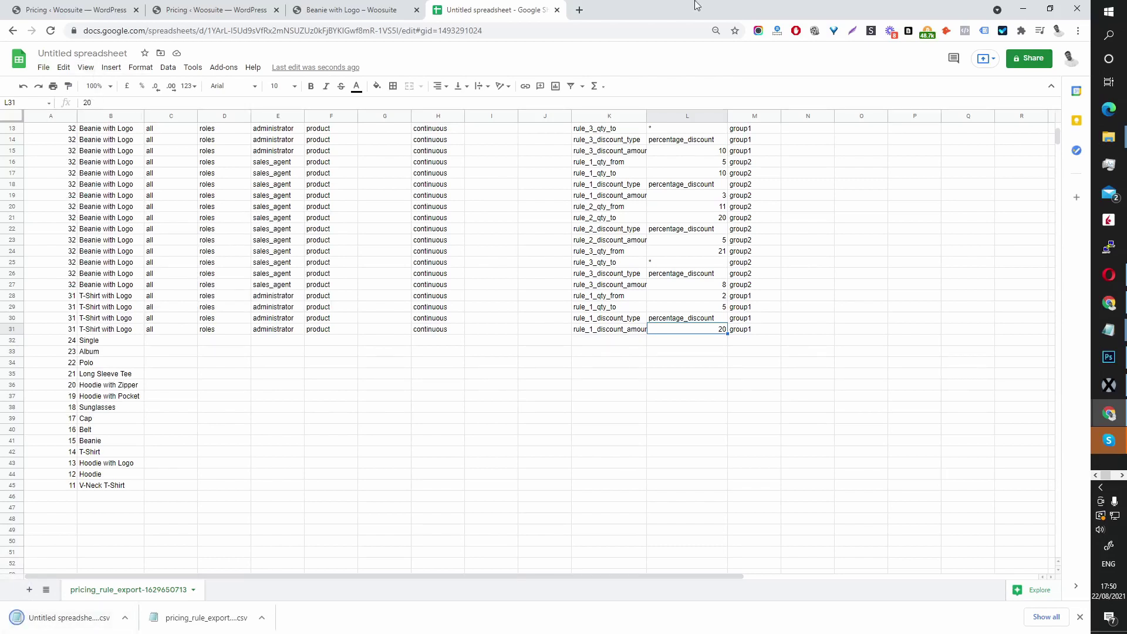
- Import the edited CSV downloaded from the untitled spreadsheet as pricing rules on the Woosuite Pricing page
left_click(358, 10)
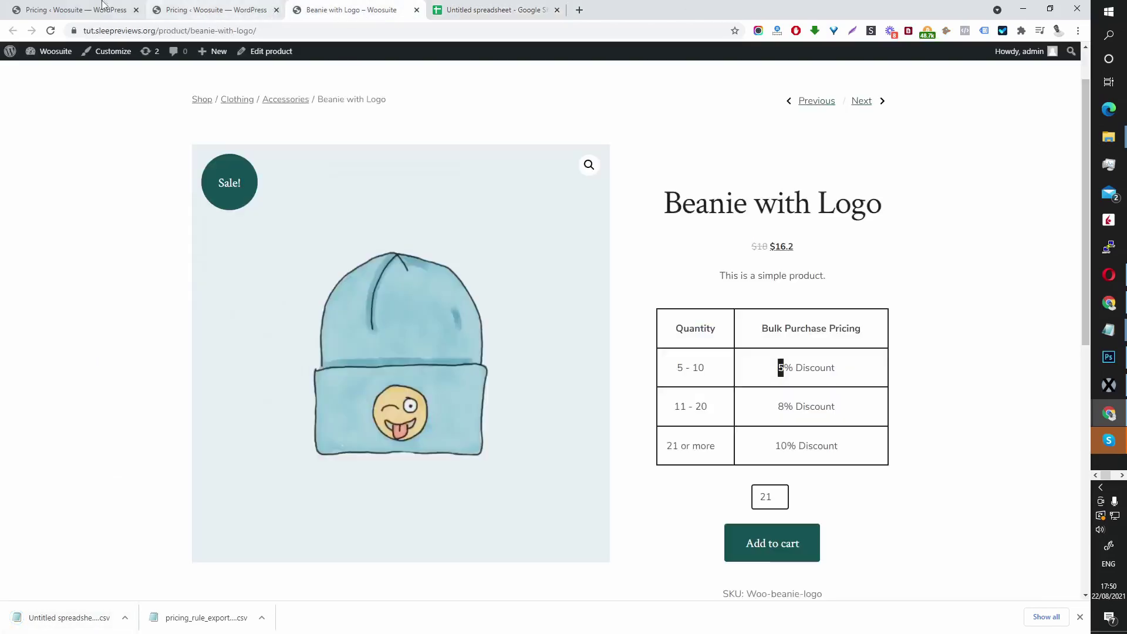
left_click(75, 8)
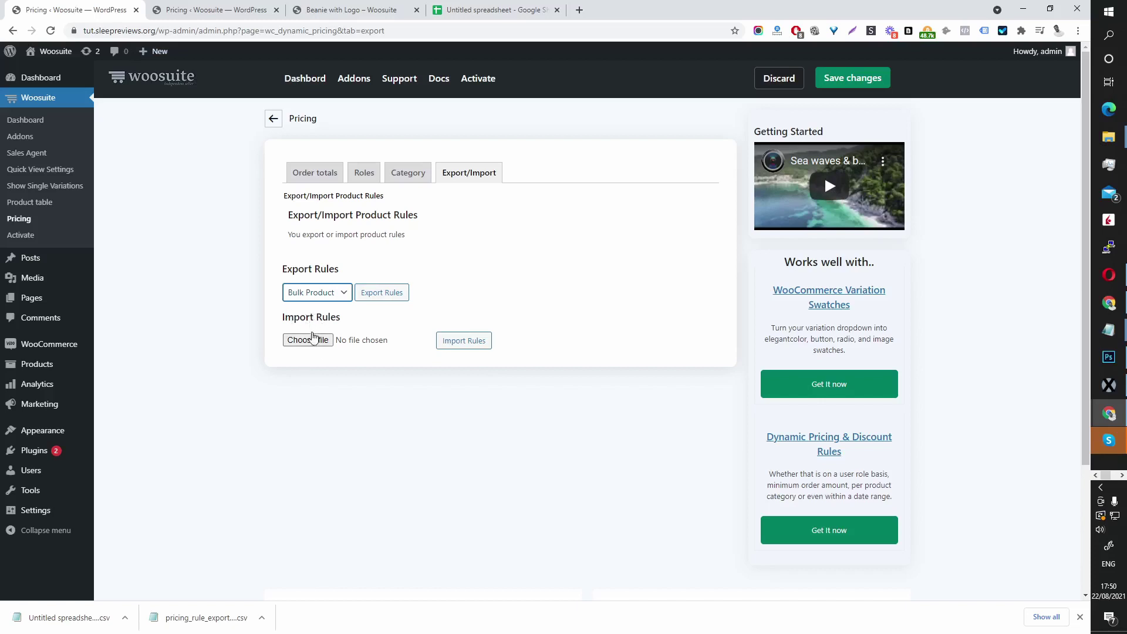
left_click(312, 339)
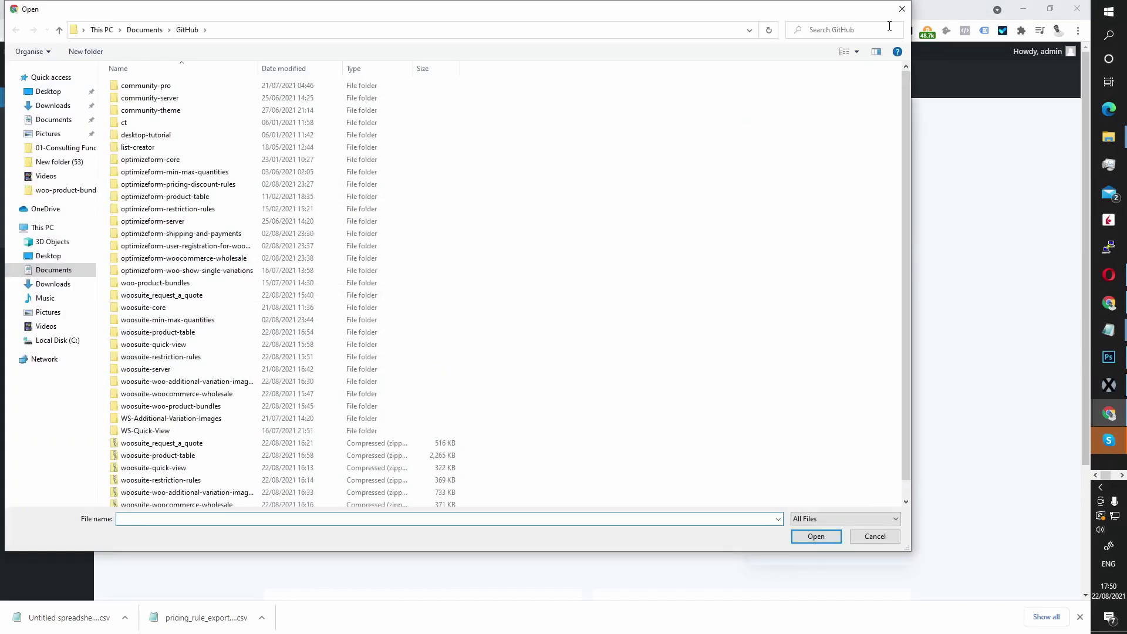
left_click(902, 9)
left_click_drag(64, 622, 320, 341)
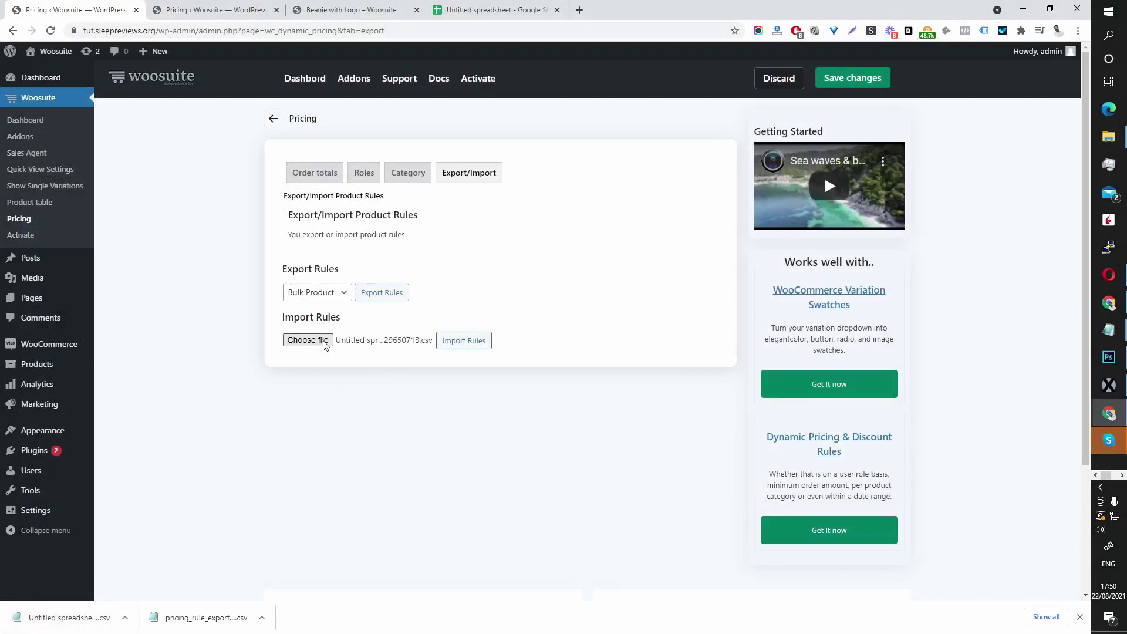
left_click(480, 347)
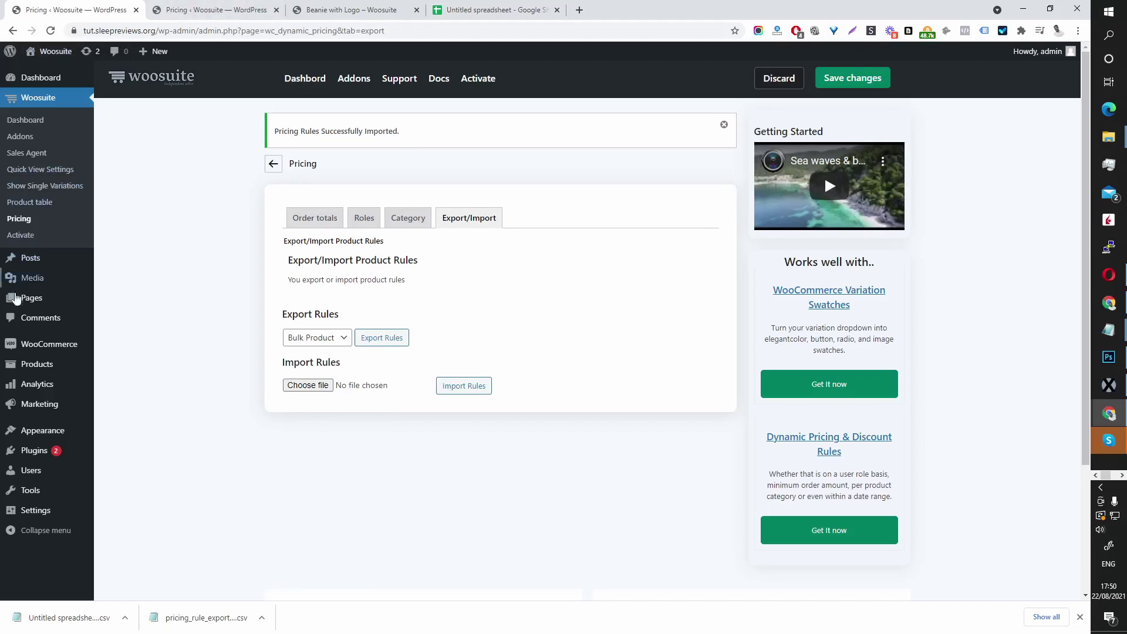
- Open the full product list and load the view and edit pages of T-Shirt with Logo in separate tabs
mouse_move(35, 364)
middle_click(130, 369)
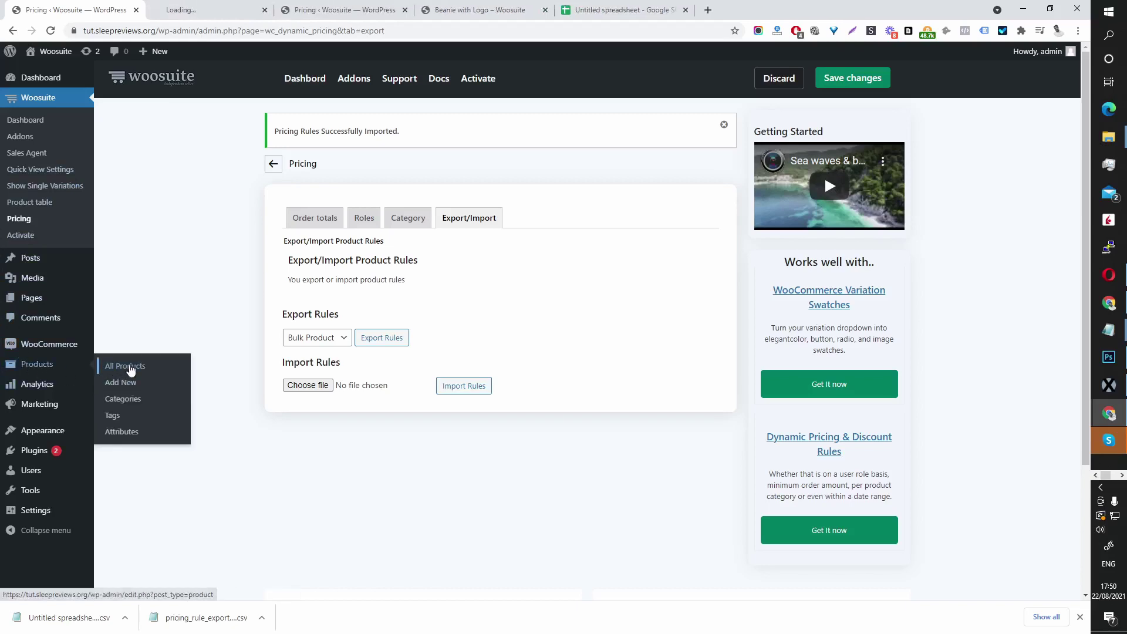
left_click(219, 7)
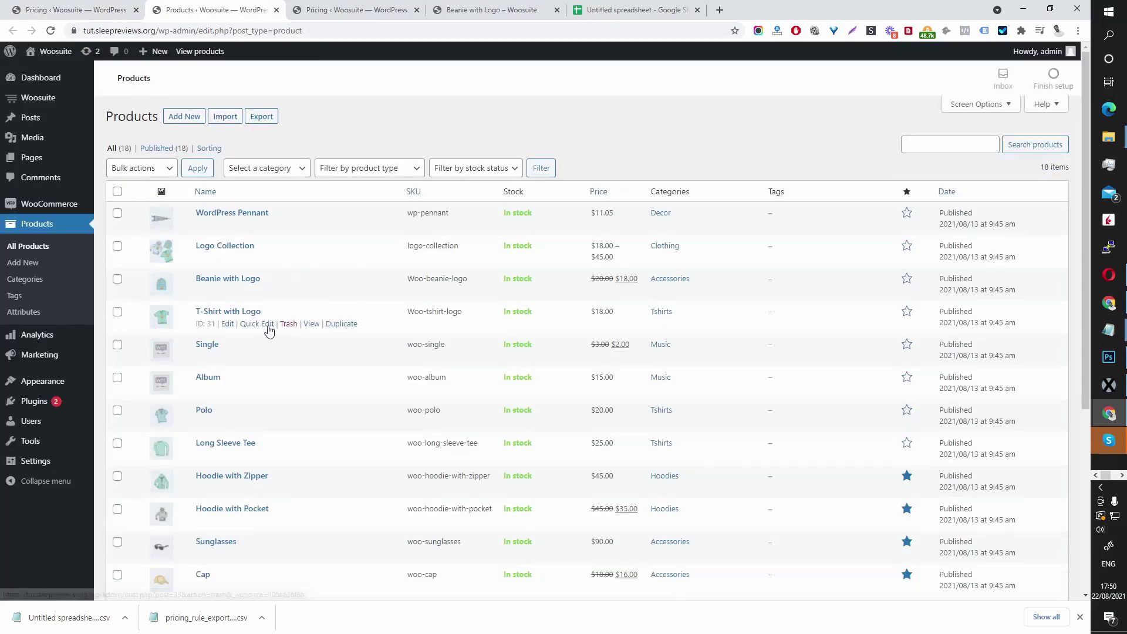
left_click(312, 324, "ctrl")
left_click(227, 325, "ctrl")
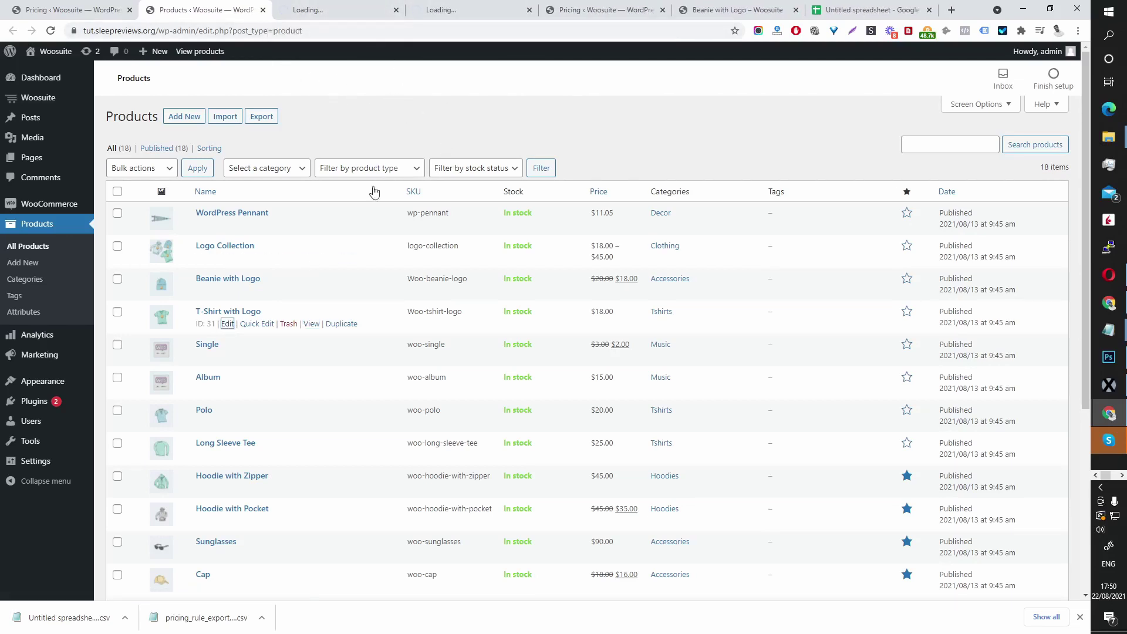
- Check the bulk pricing table on the T-Shirt with Logo page and test the discounted price with a quantity of 3
key("ctrl+Tab")
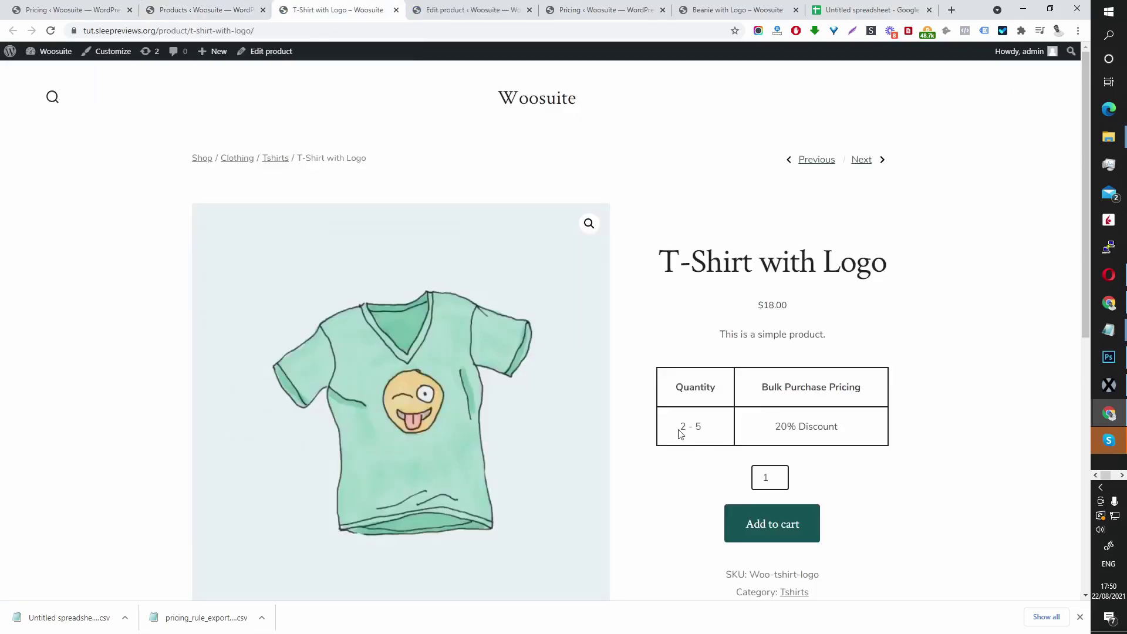
left_click_drag(681, 426, 687, 427)
left_click(698, 427)
left_click_drag(780, 428, 842, 440)
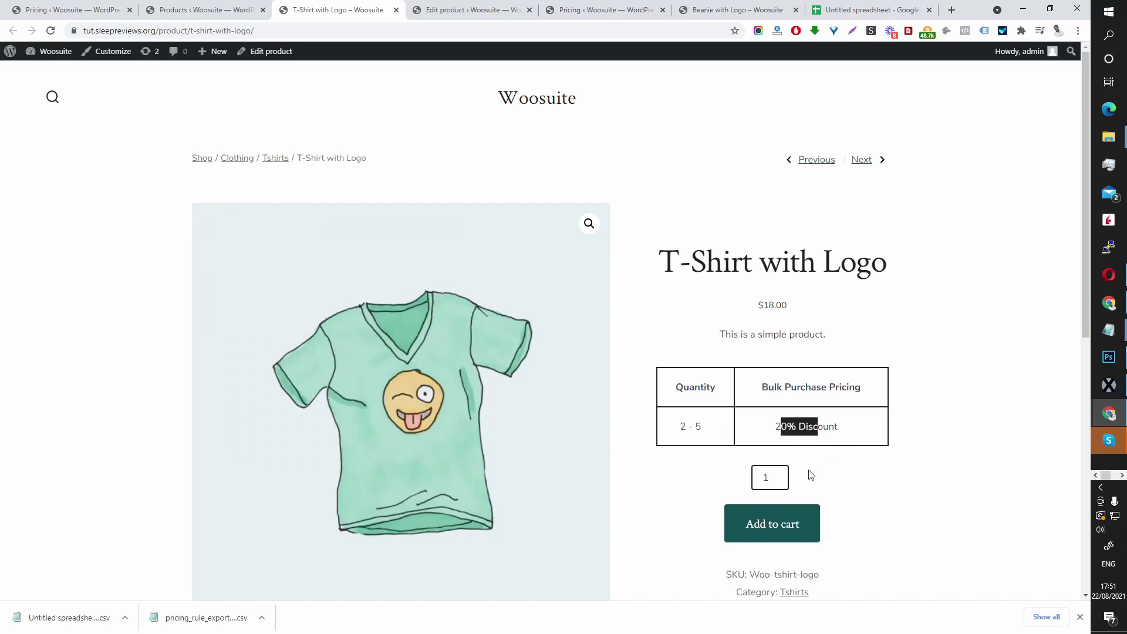
scroll(779, 476, "down", 2)
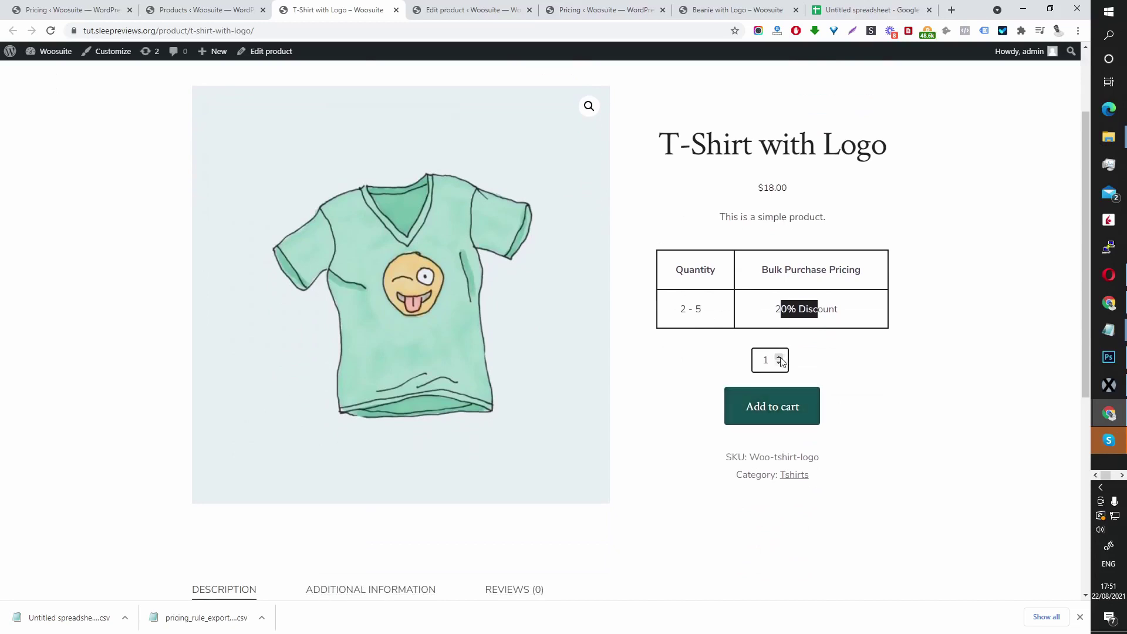
left_click(779, 357)
left_click(779, 358)
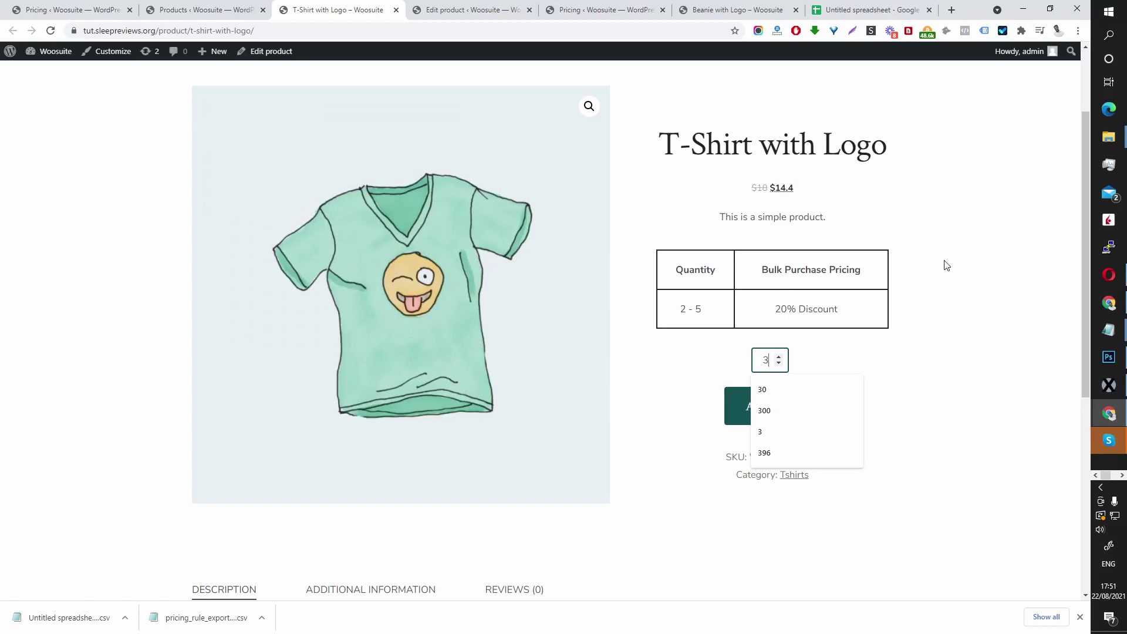
scroll(896, 189, "up", 2)
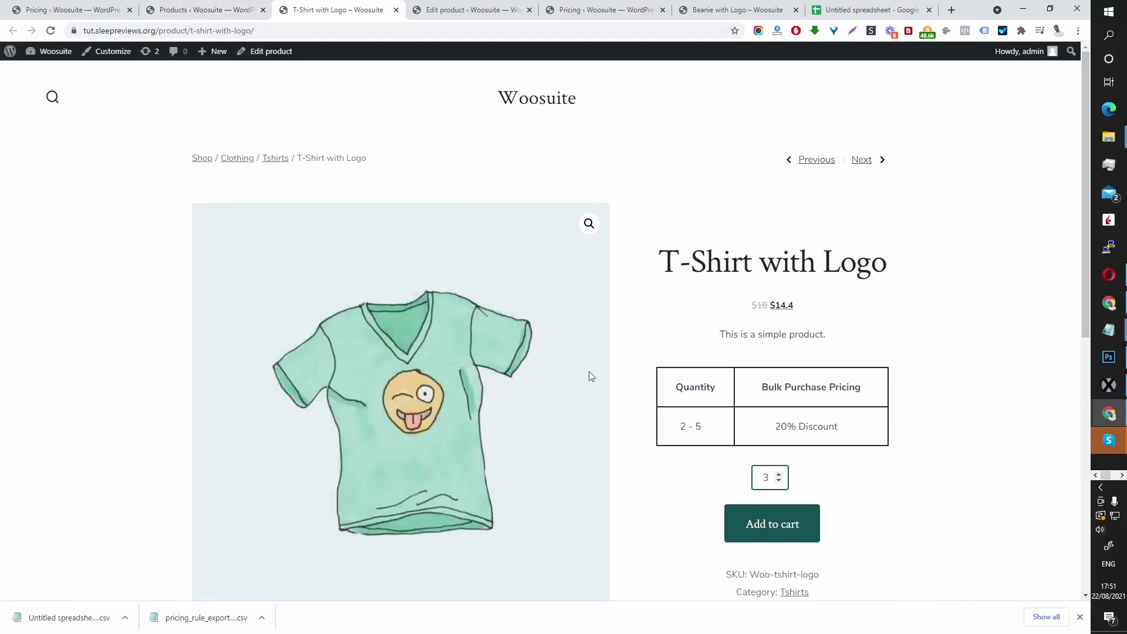
- Export the Existing Rules from the Woosuite Pricing export settings
left_click(117, 12)
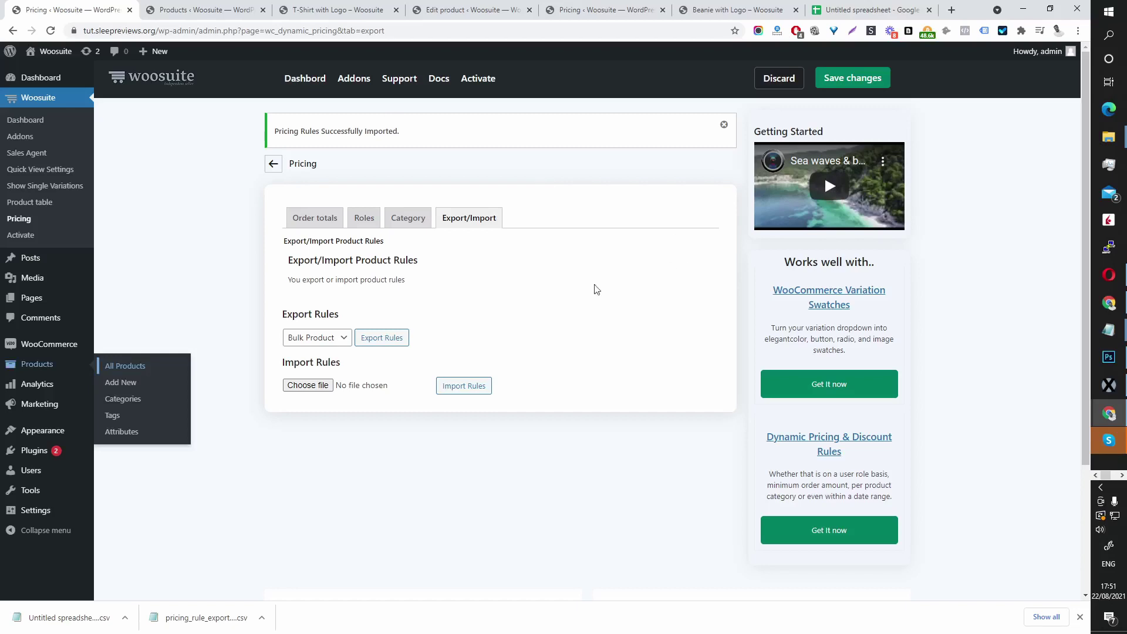
left_click(295, 344)
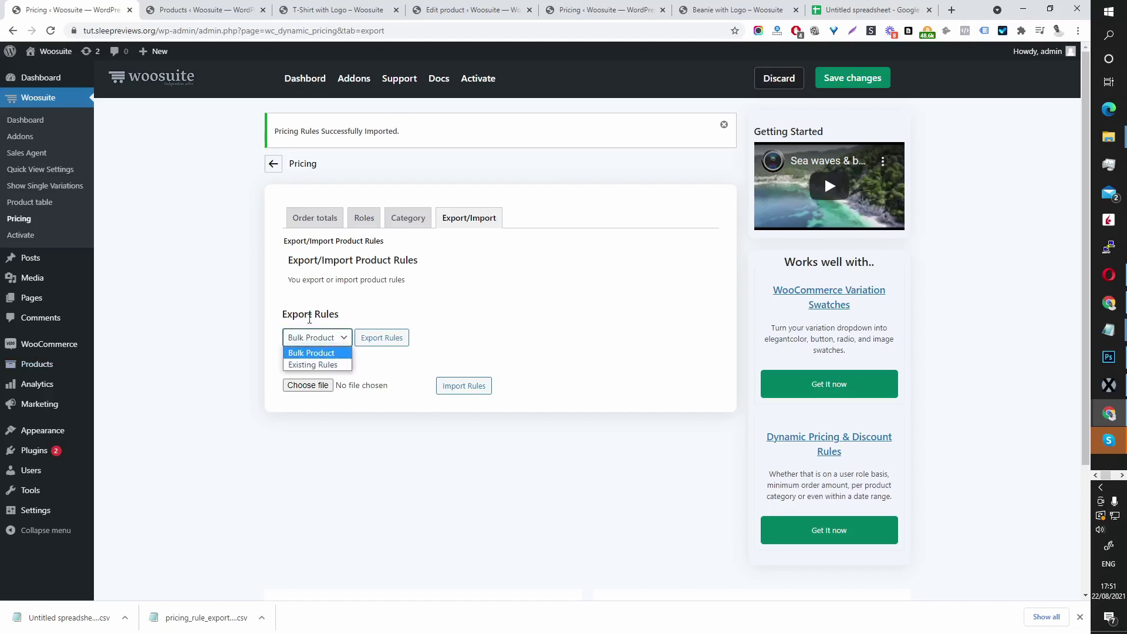
left_click(315, 365)
left_click(387, 344)
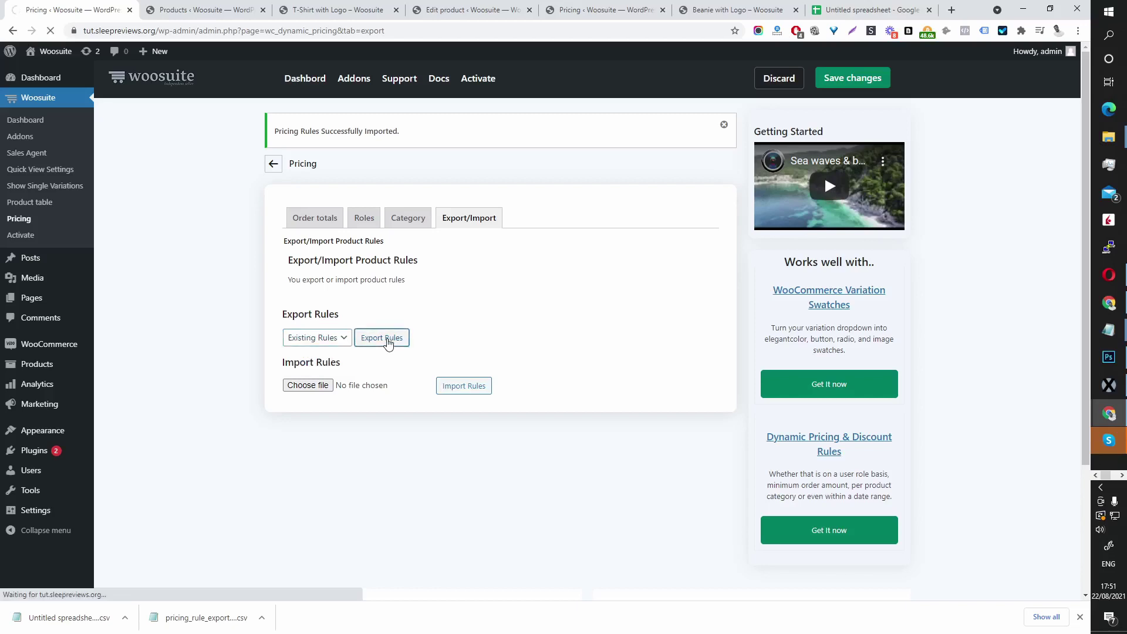
- Switch to Google Sheets and create a new blank spreadsheet
key("ctrl+7")
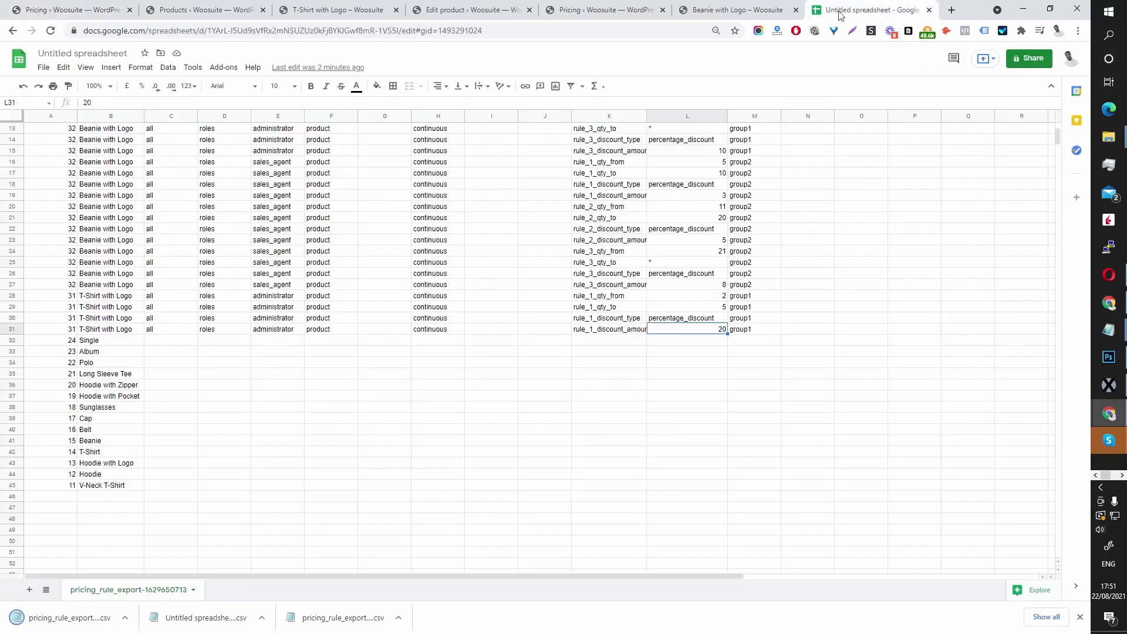
left_click(44, 68)
mouse_move(66, 113)
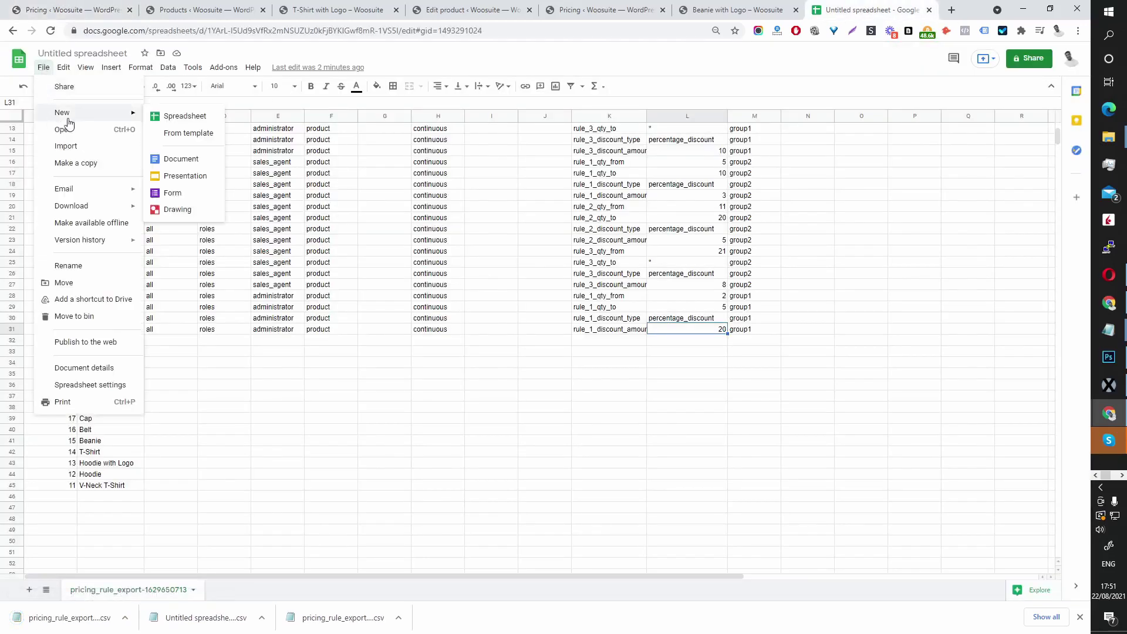
left_click(182, 117)
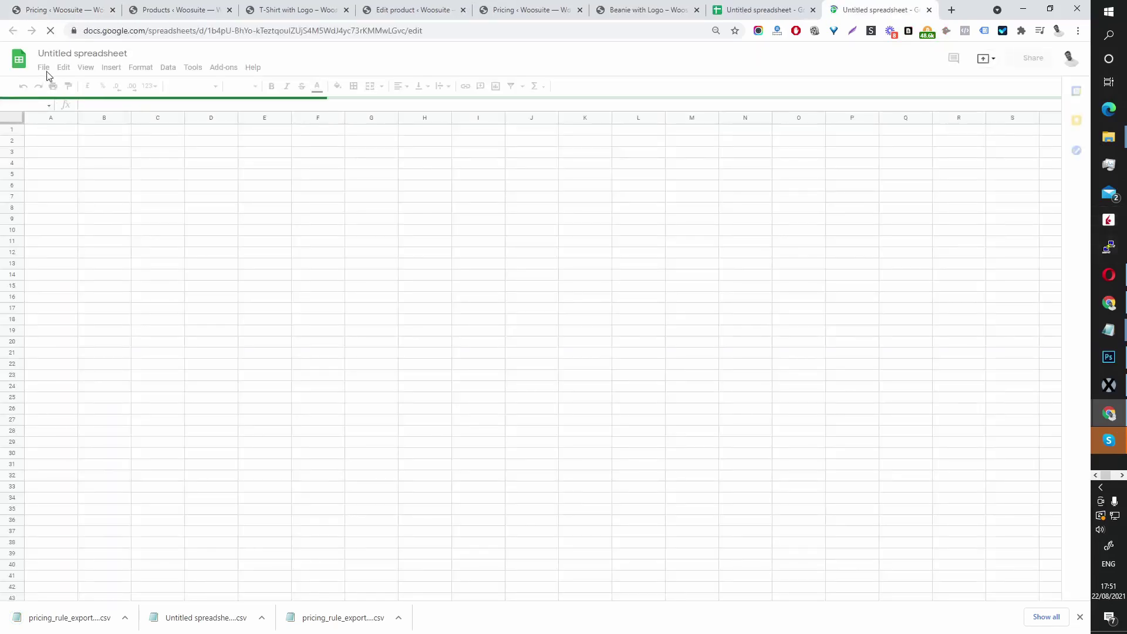
- Import pricing_rule_export-1629651105.csv into the new spreadsheet with Replace spreadsheet, and compare it with the earlier full product export
left_click(44, 67)
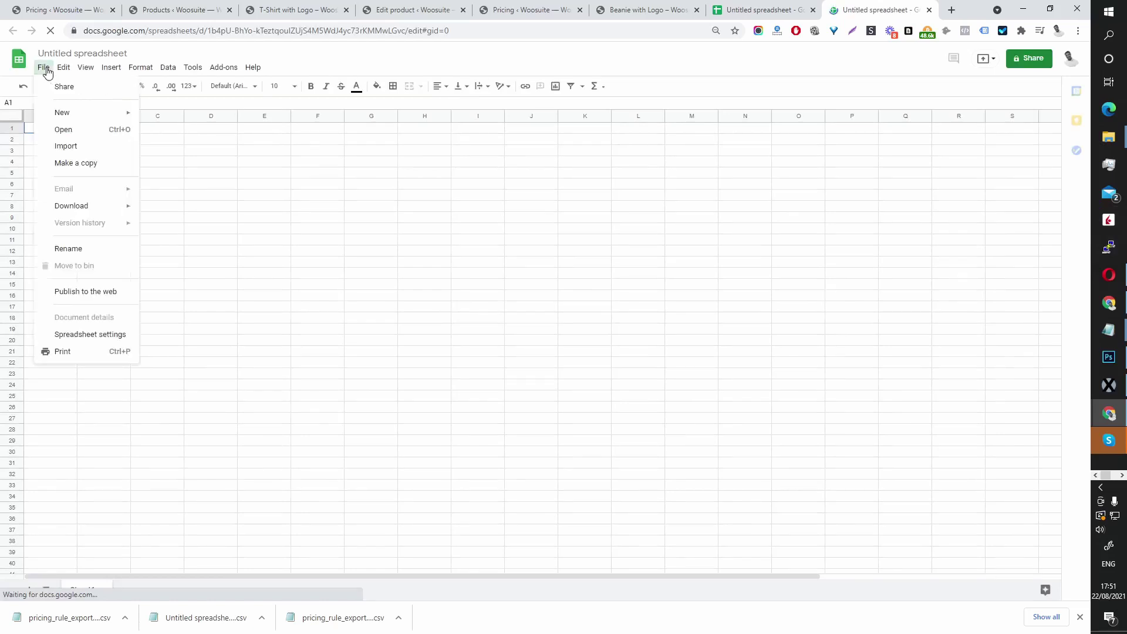
left_click(66, 145)
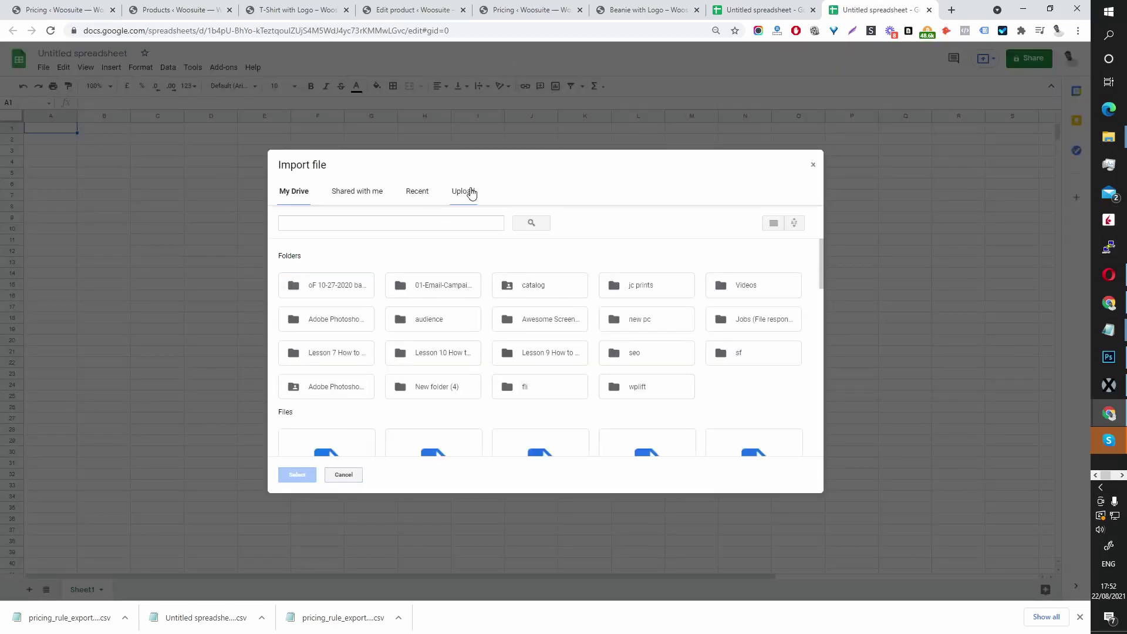
left_click(464, 191)
left_click_drag(83, 616, 563, 404)
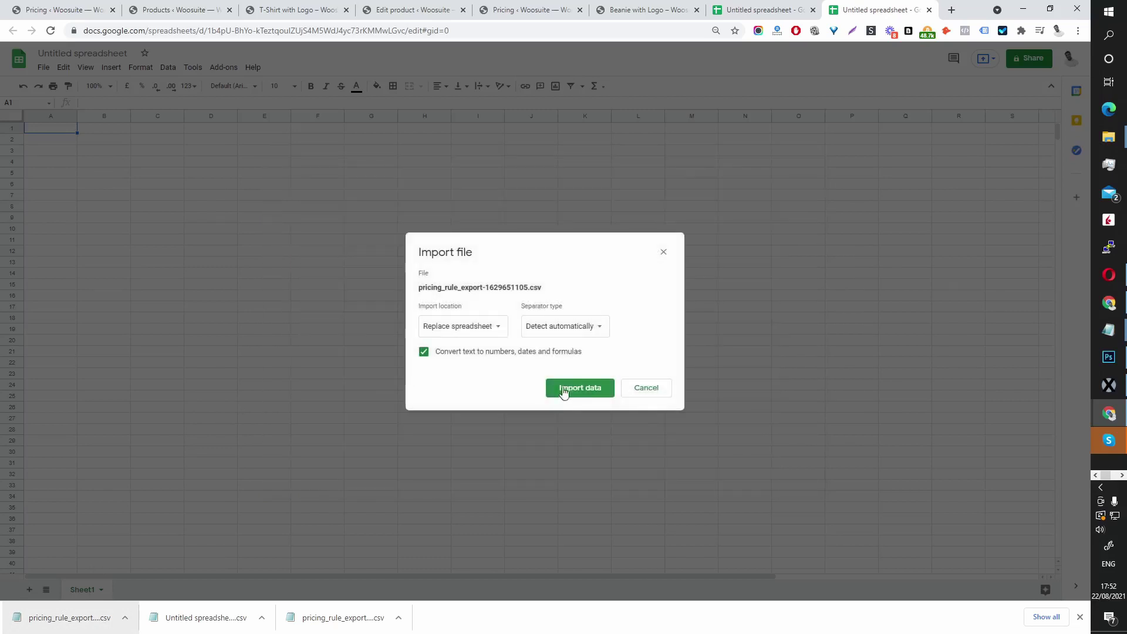
left_click(575, 388)
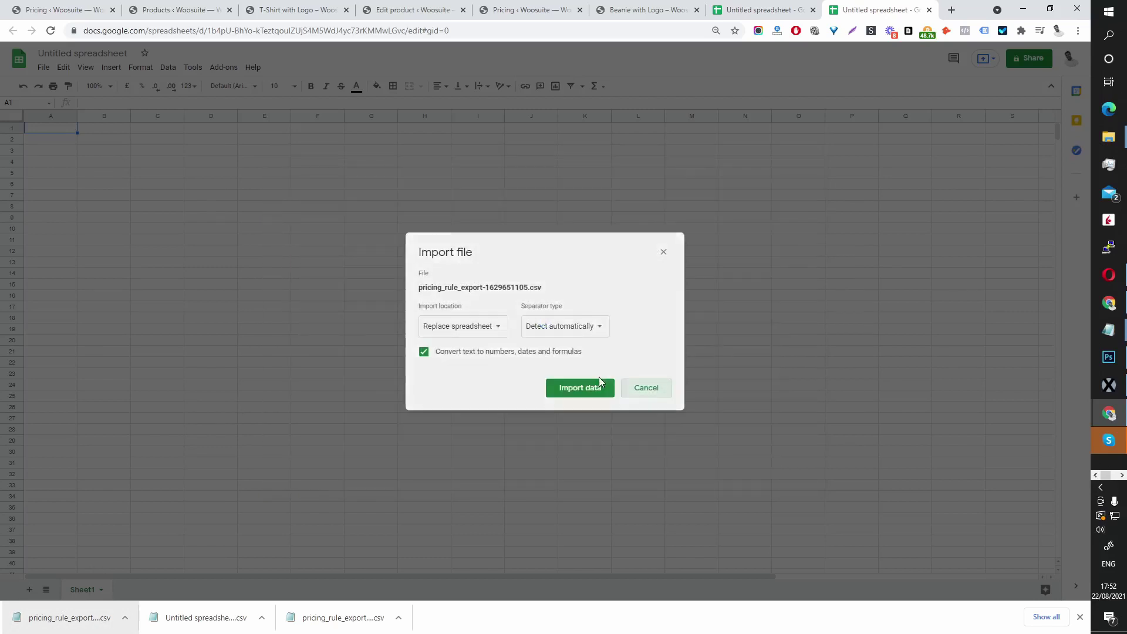
left_click(577, 388)
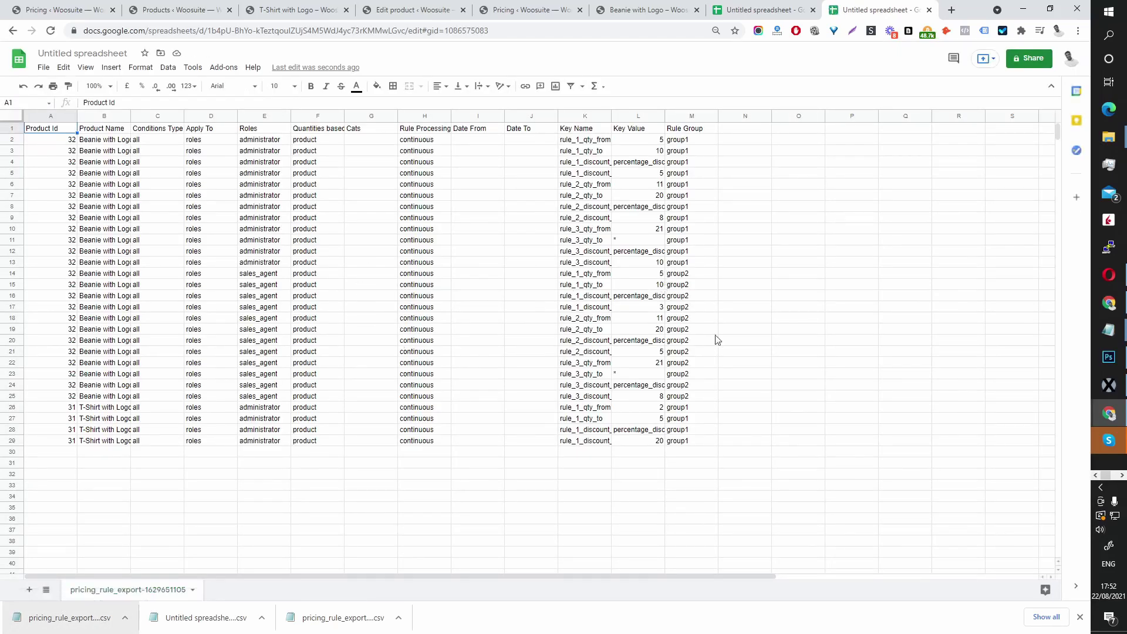
left_click(754, 5)
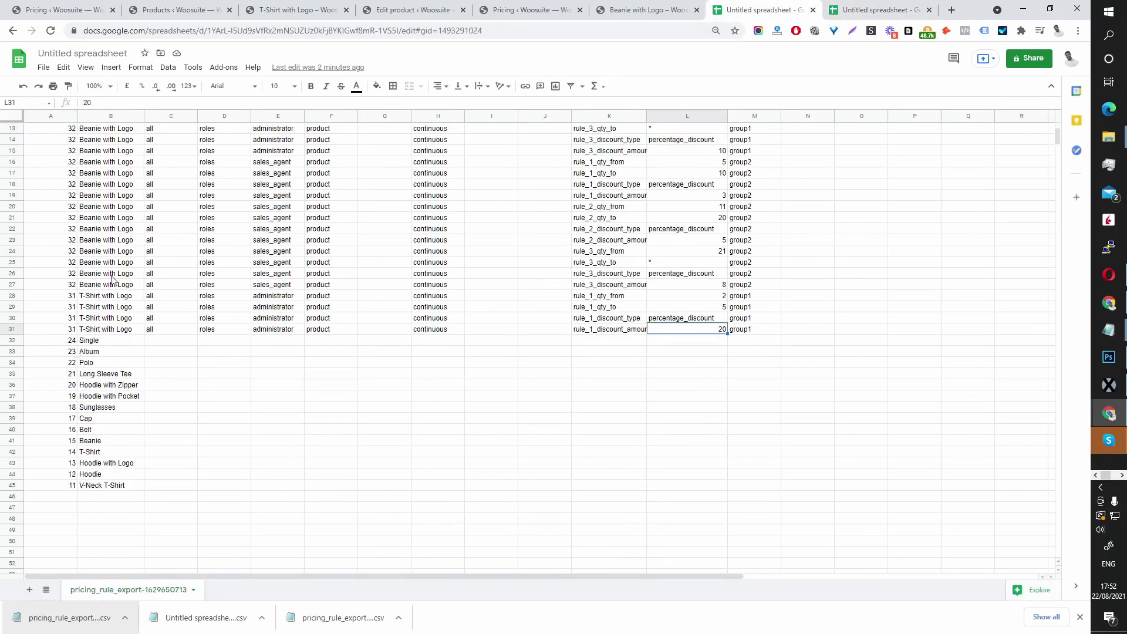
left_click(875, 5)
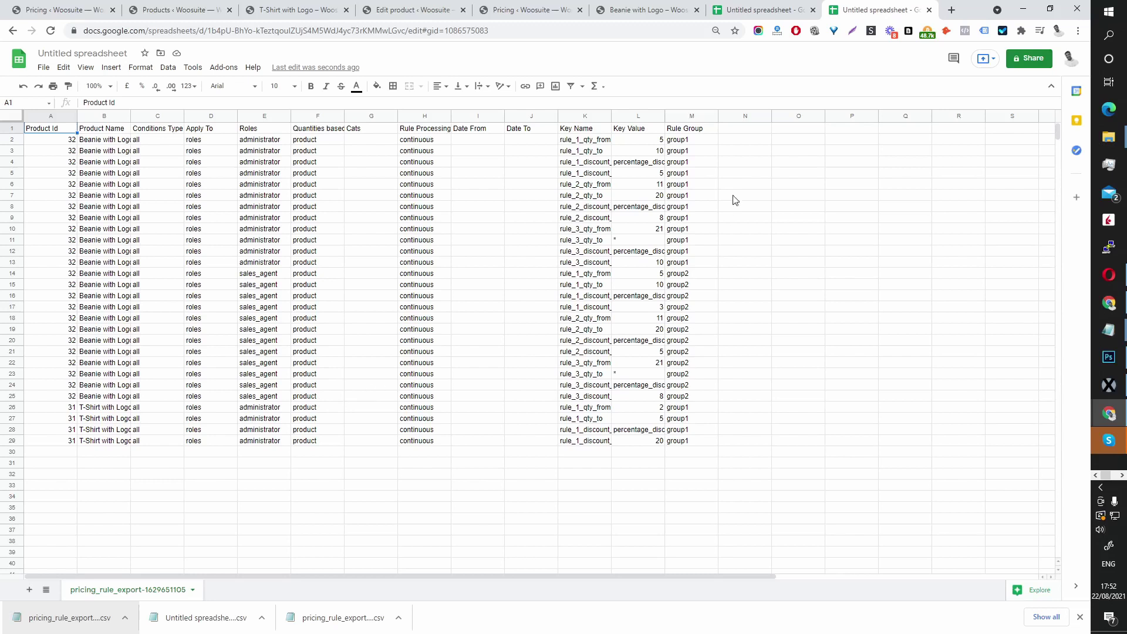
- Set the Beanie with Logo administrator rule 1 quantity range to 2 through 5 and its discount amount to 10
left_click(661, 142)
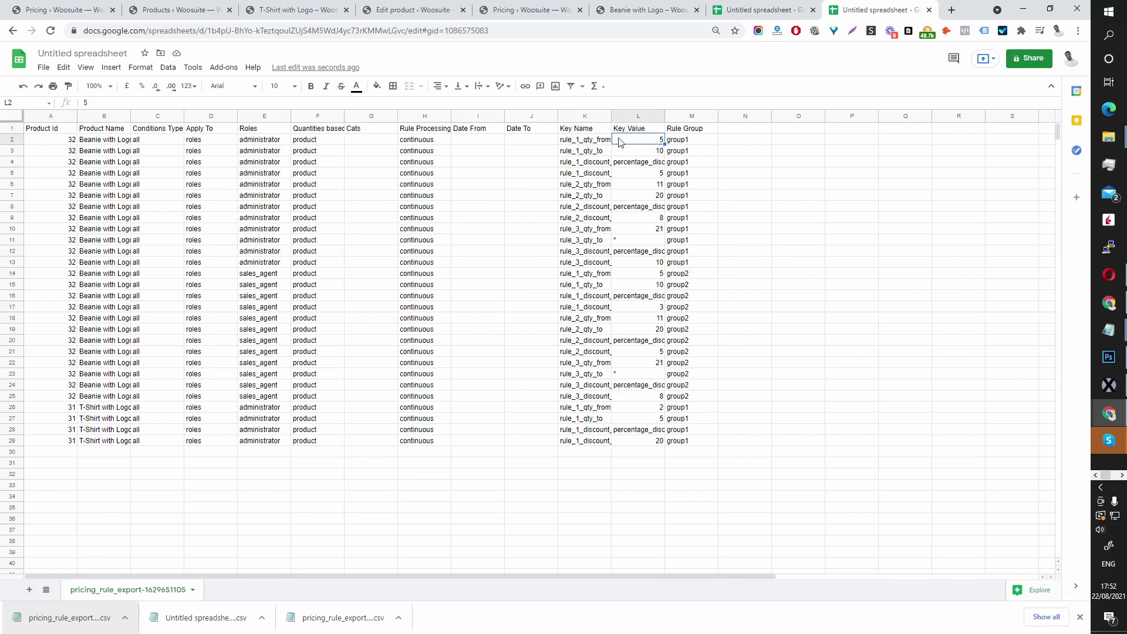
type("2")
left_click(659, 152)
type("5")
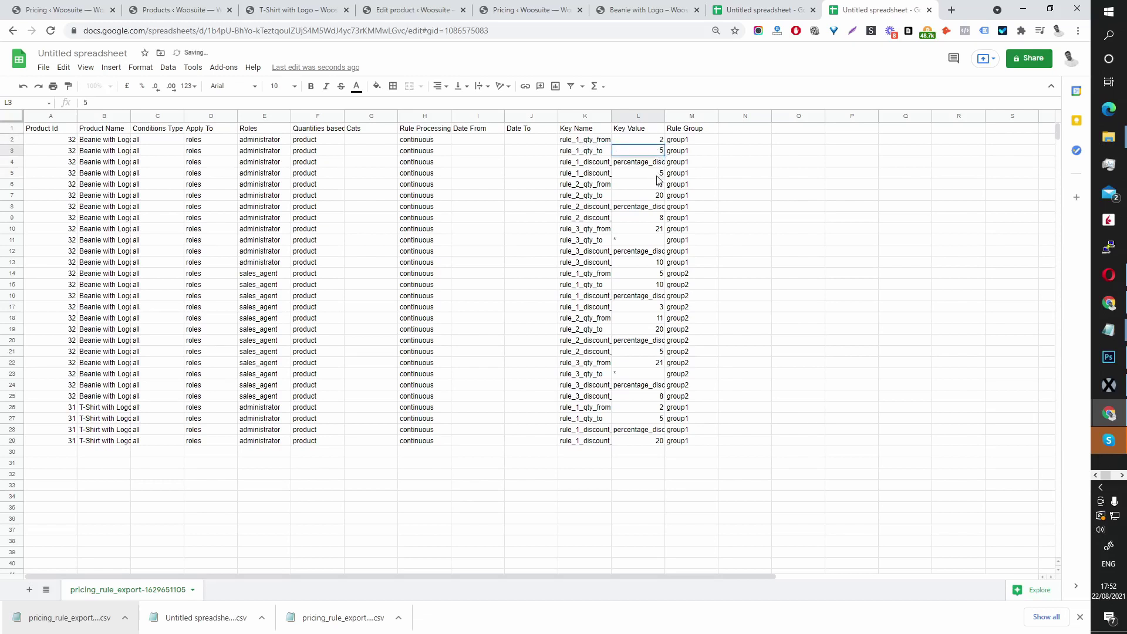
left_click(660, 175)
type("1")
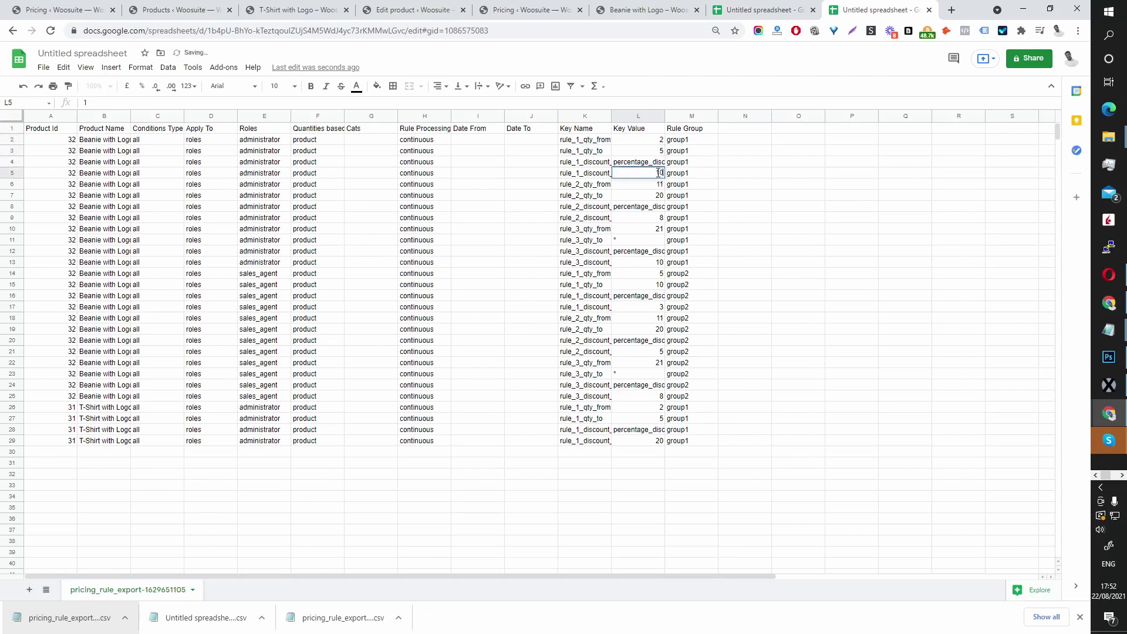
type("0")
left_click(854, 224)
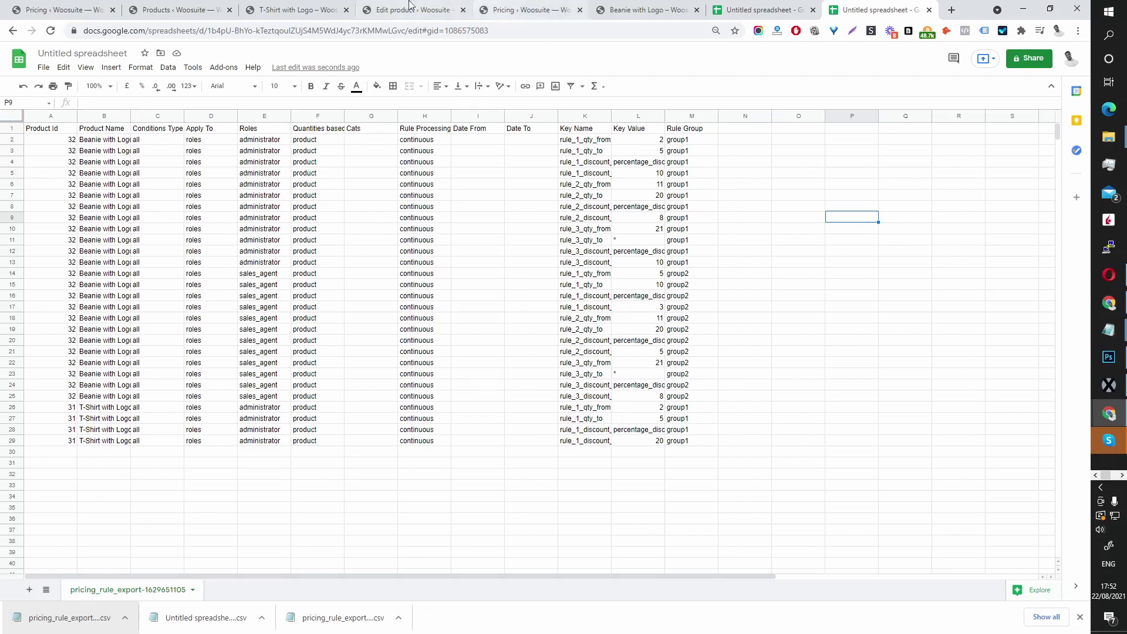
- Return to the Woosuite Pricing export/import page and dismiss the import notice
left_click(141, 19)
left_click(88, 8)
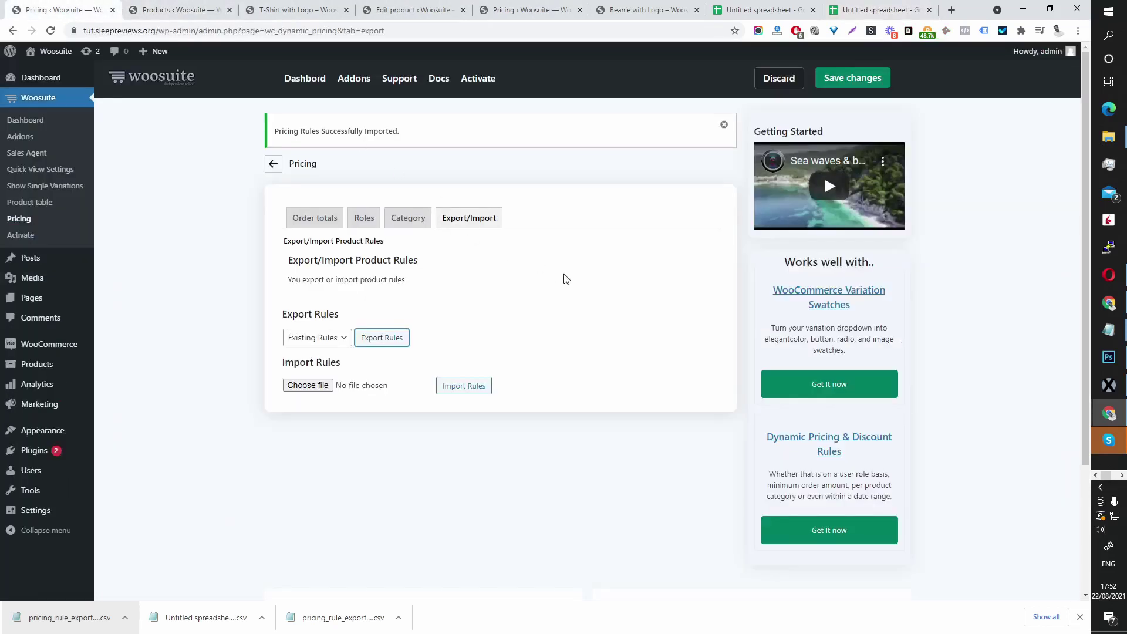
left_click(724, 126)
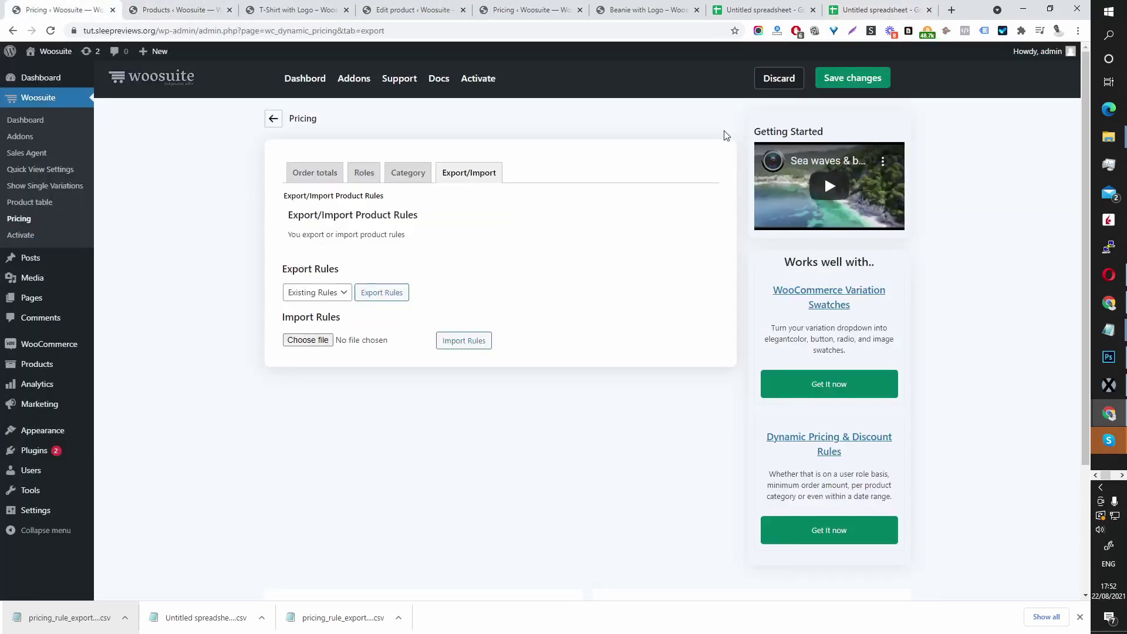